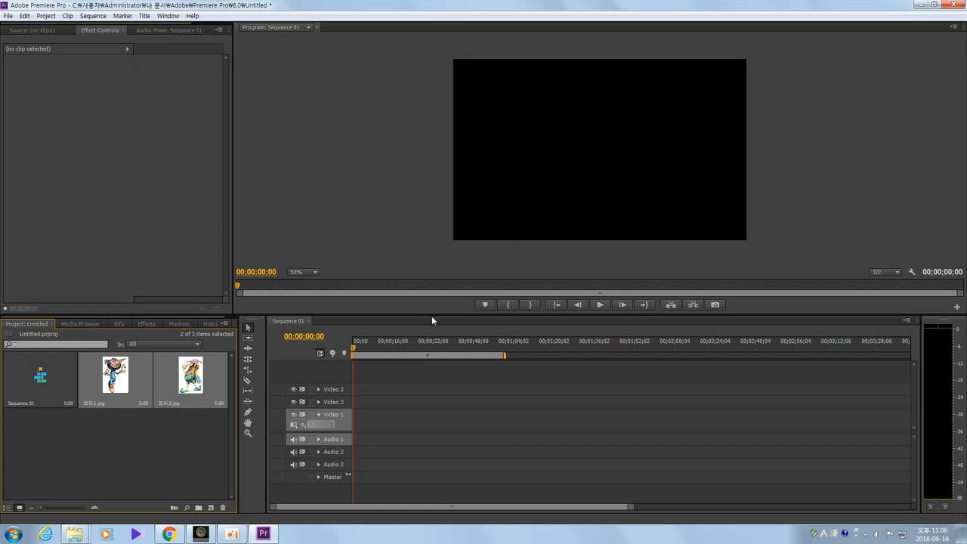
Step: Enlarge the Program monitor area relative to the timeline and set its preview zoom to 75%
left_click_drag(430, 313, 428, 353)
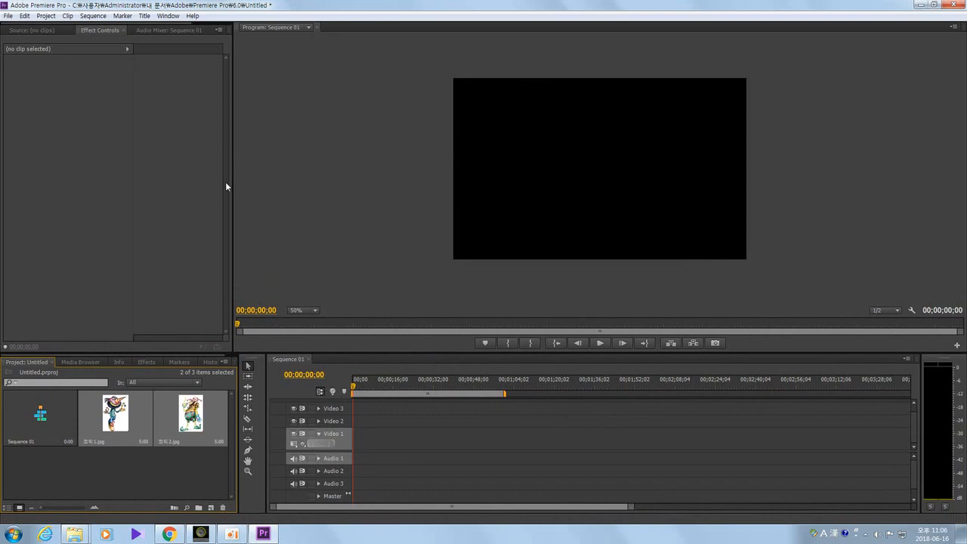
left_click(315, 311)
left_click(318, 373)
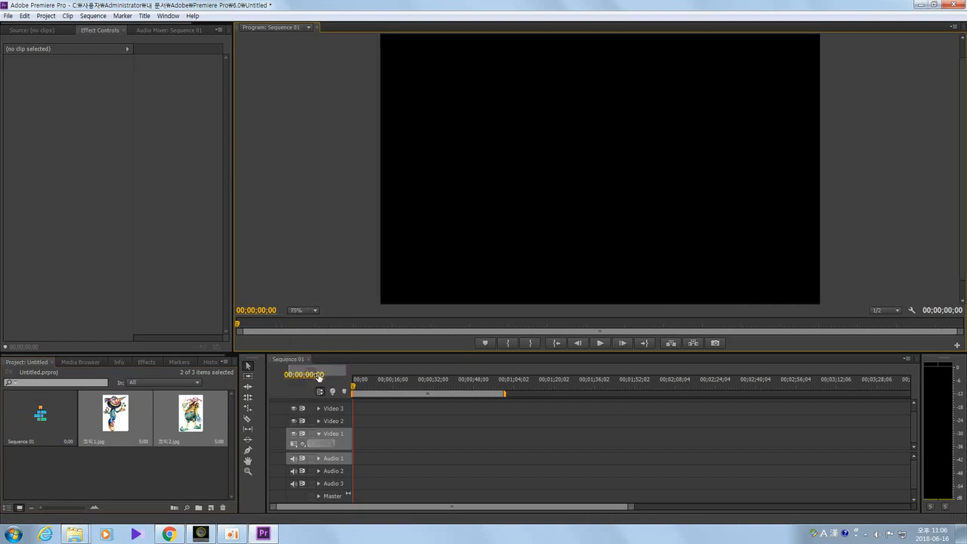
left_click_drag(406, 352, 397, 382)
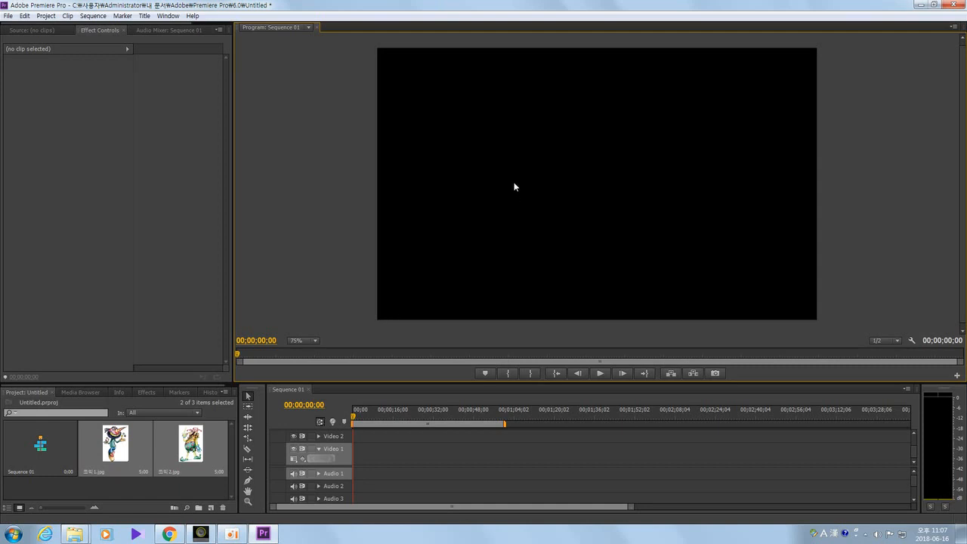
left_click(9, 16)
mouse_move(144, 16)
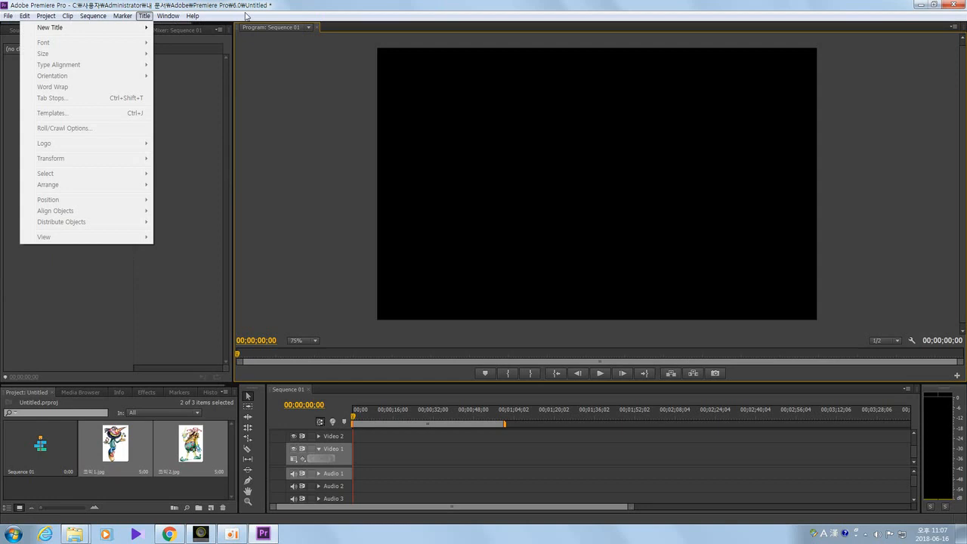
left_click(293, 8)
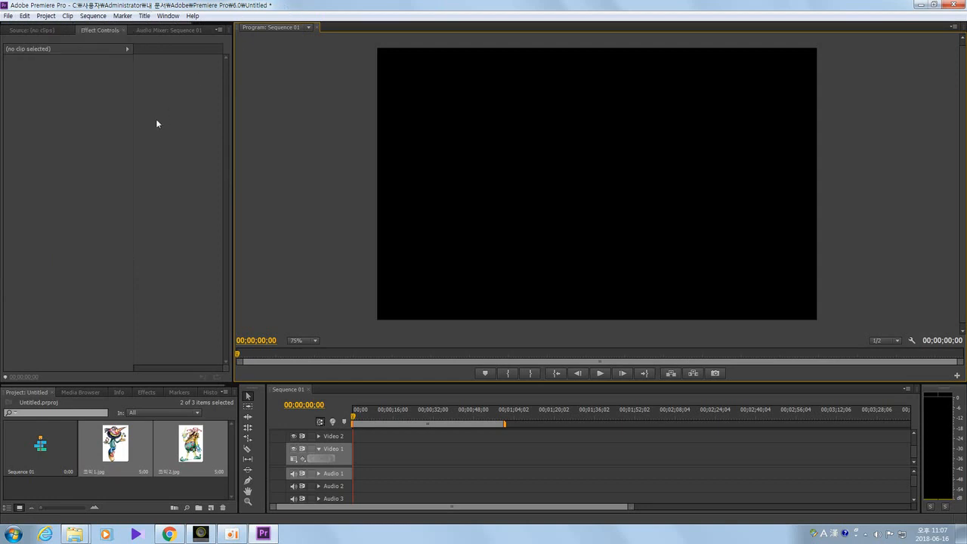
left_click(159, 144)
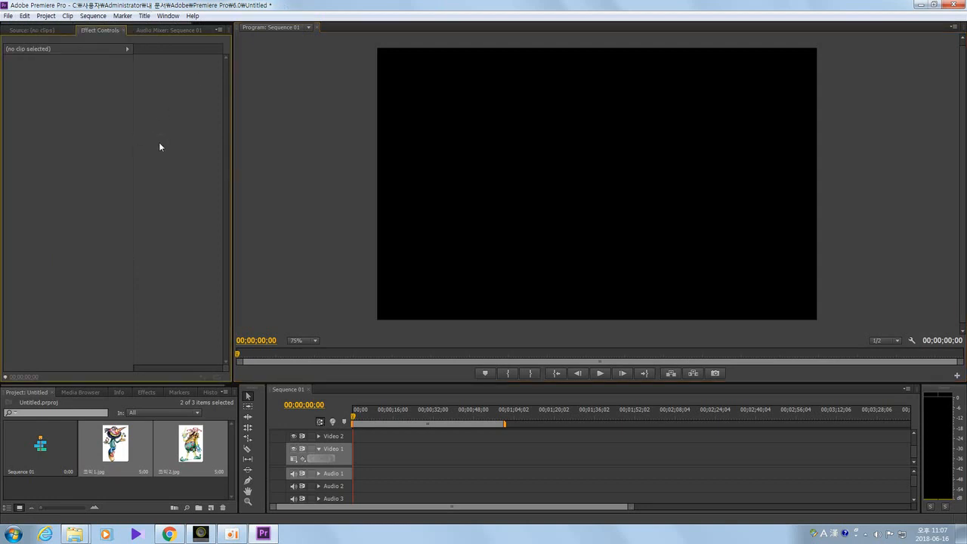
Step: Start a new project, saving the changes to the currently open Untitled project
left_click(9, 15)
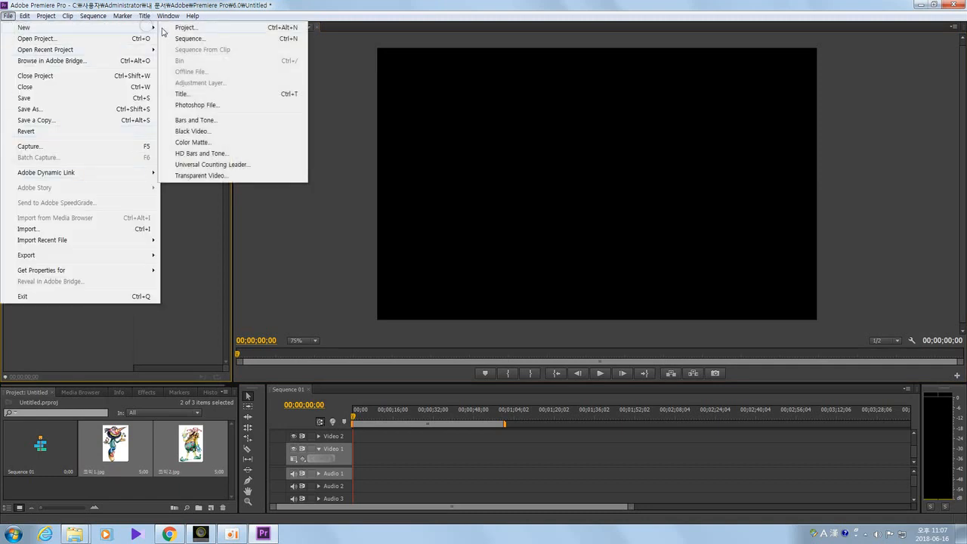
left_click(179, 28)
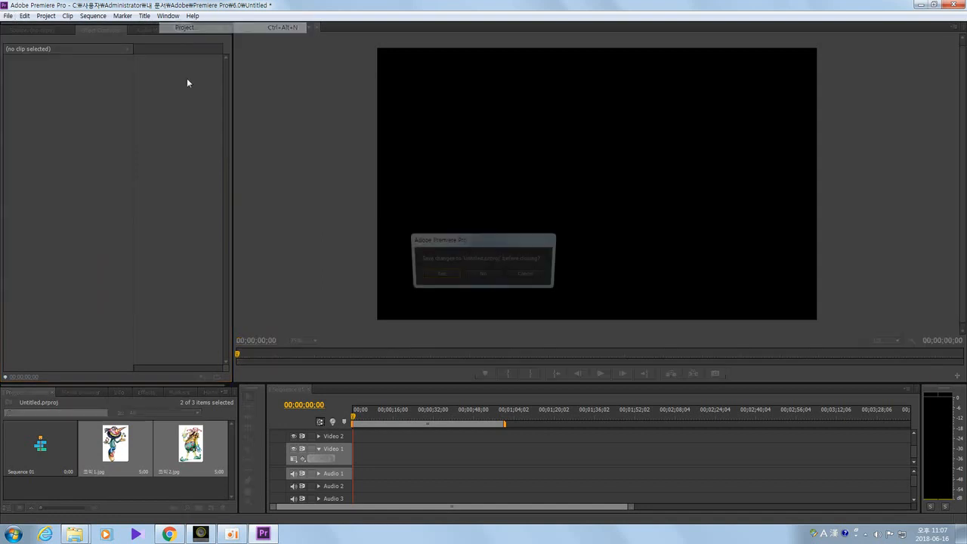
left_click(444, 274)
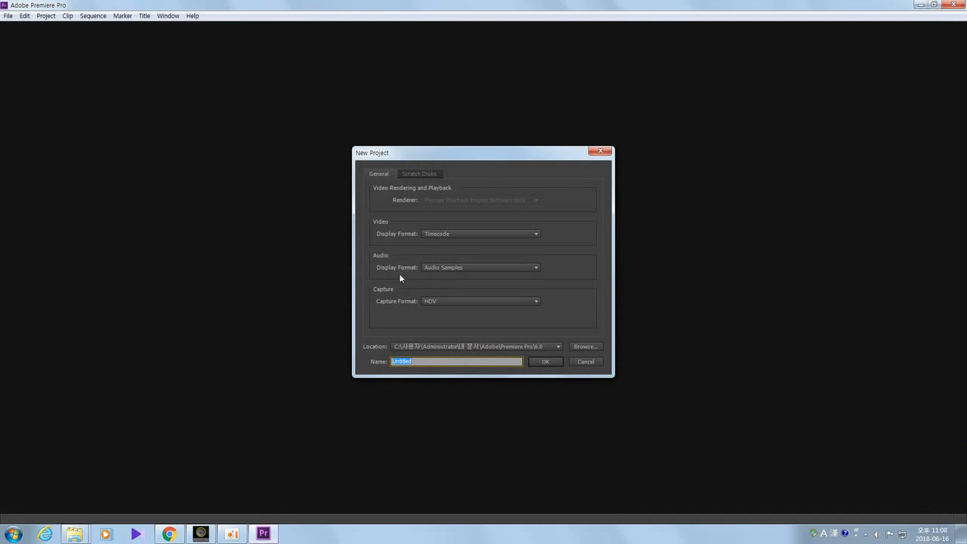
Step: Create the project with the HDV capture format under the name Untitled, overwriting the existing project file
left_click_drag(442, 149, 345, 73)
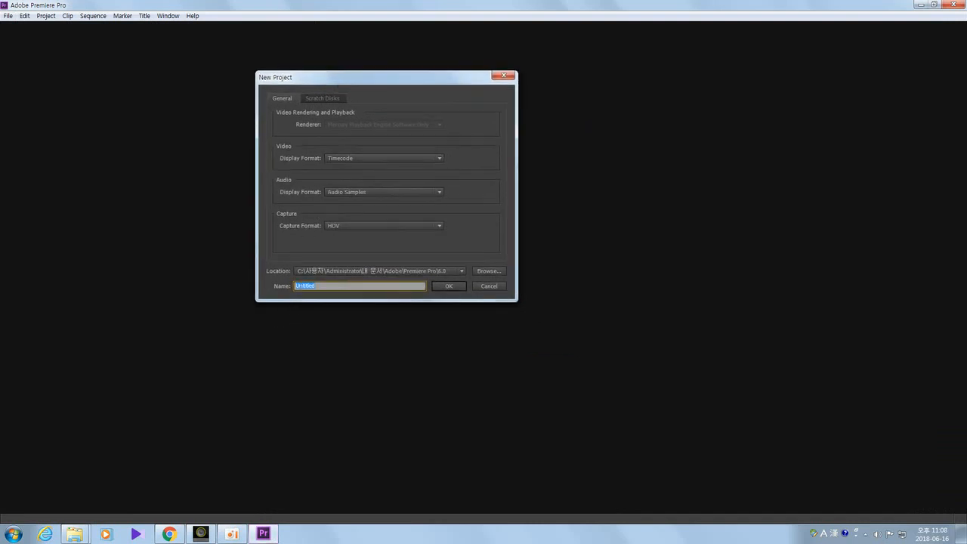
left_click(345, 225)
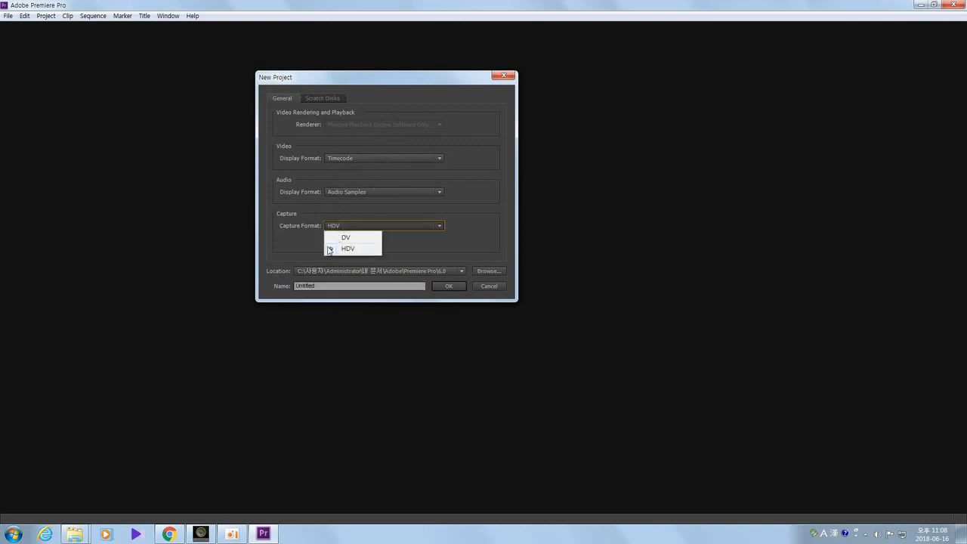
left_click(346, 237)
left_click(353, 225)
left_click(342, 251)
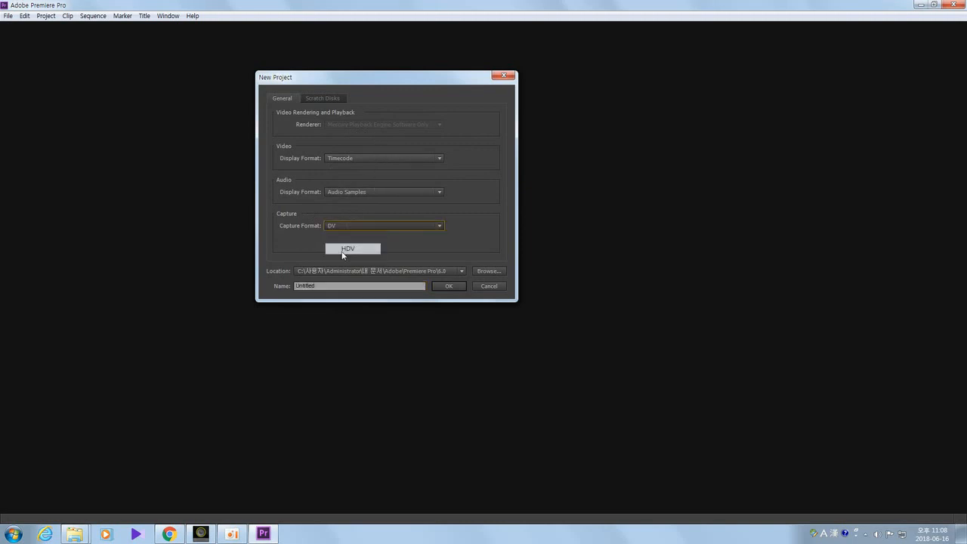
left_click_drag(428, 79, 410, 68)
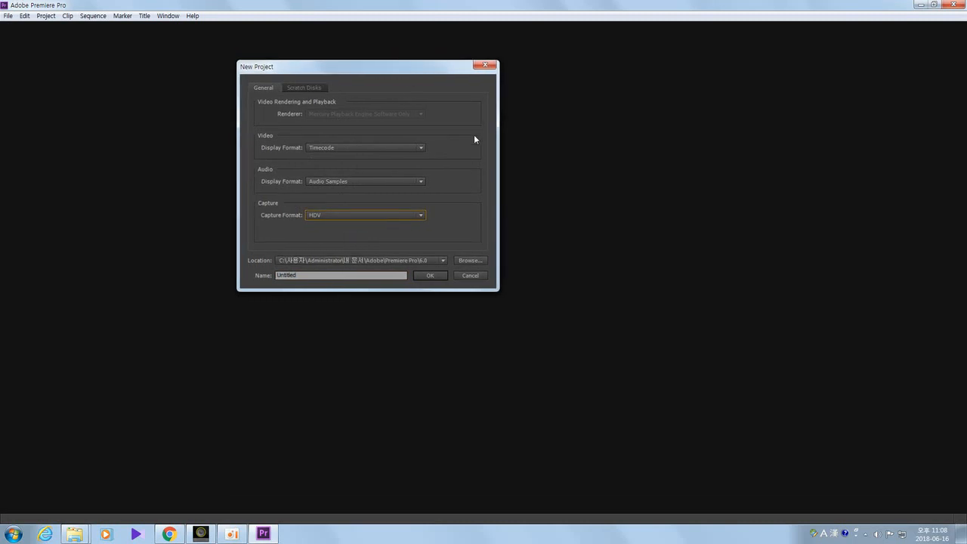
left_click_drag(426, 73, 446, 67)
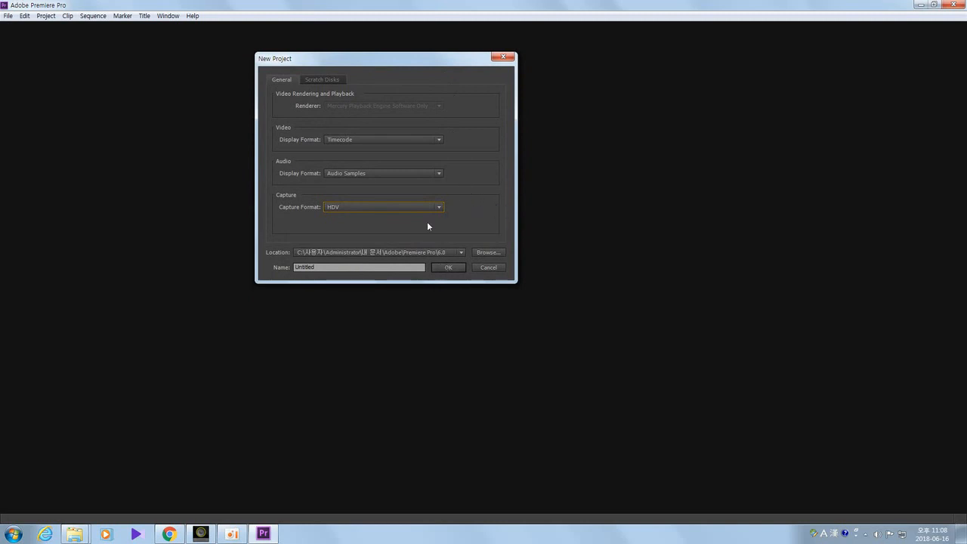
left_click(448, 267)
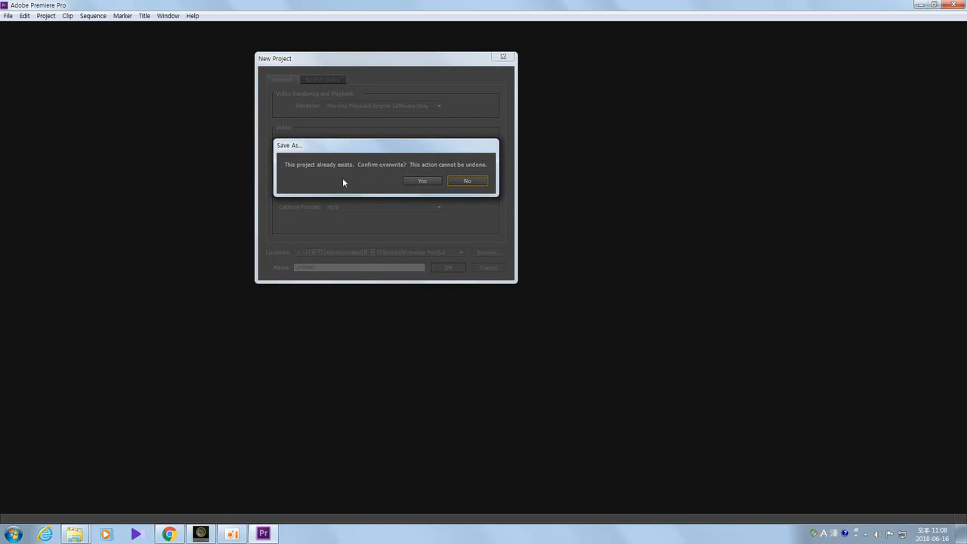
left_click(423, 181)
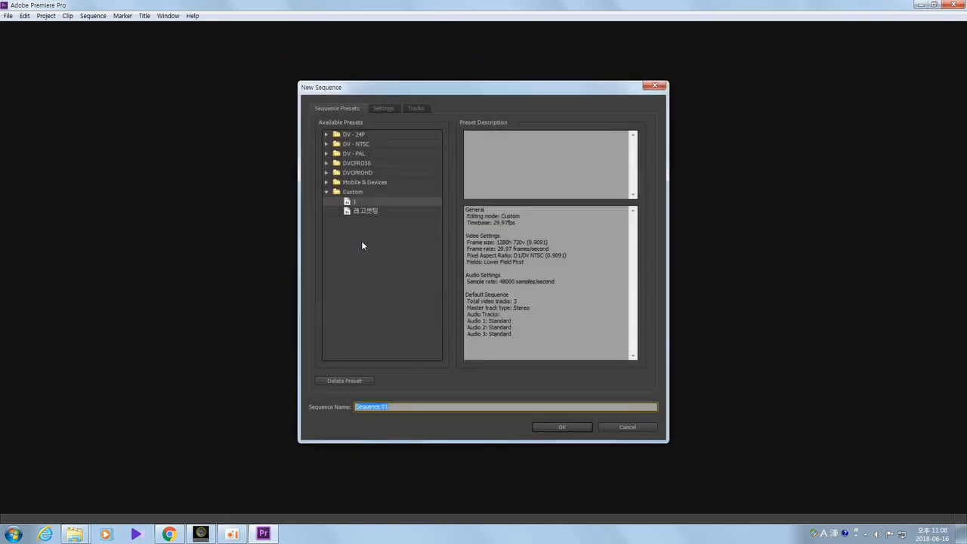
Step: Examine the available sequence presets, including custom preset 1 and the DV - NTSC group
left_click(361, 240)
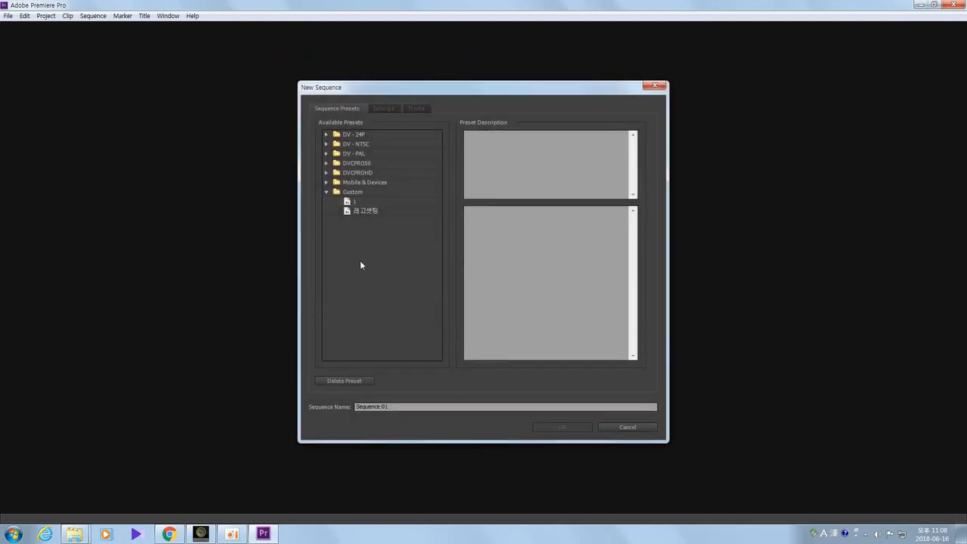
left_click(360, 192)
left_click(356, 202)
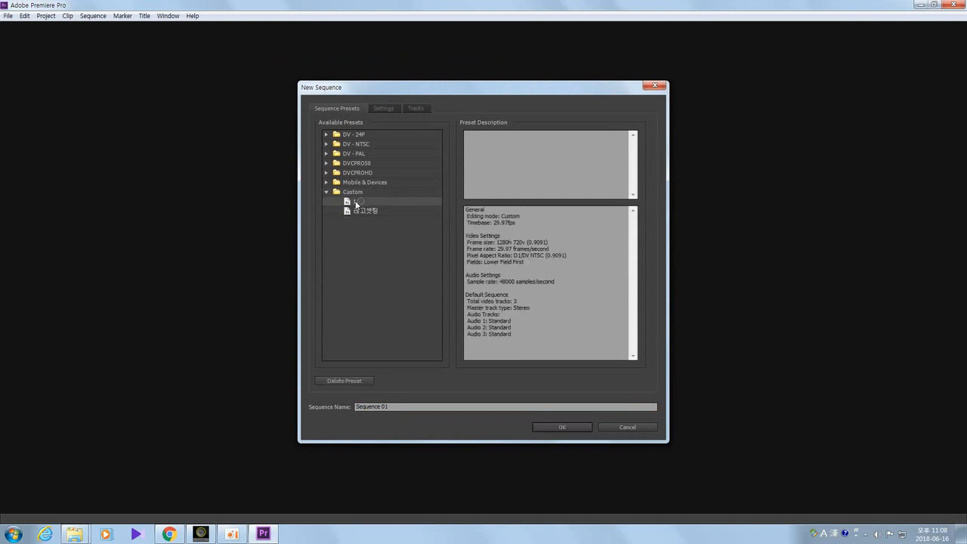
left_click(359, 241)
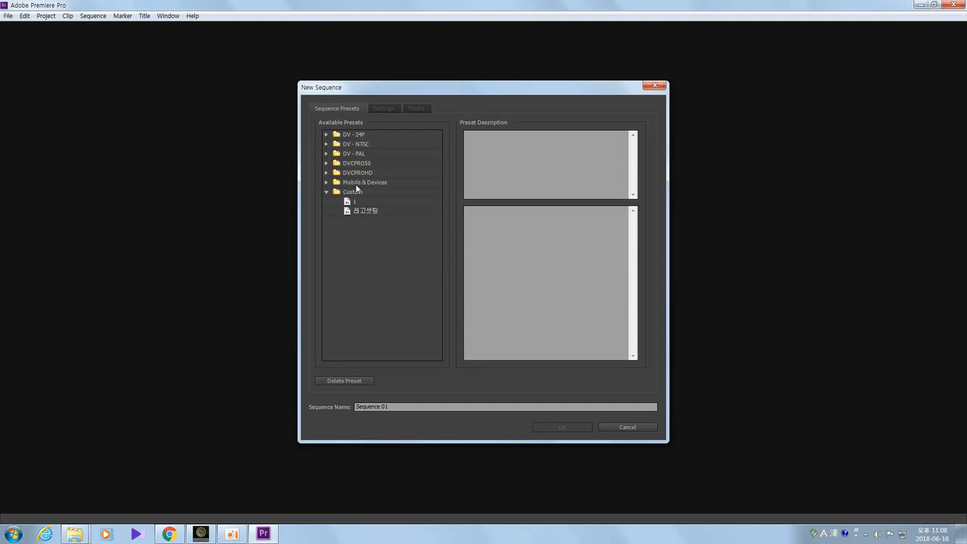
left_click(365, 143)
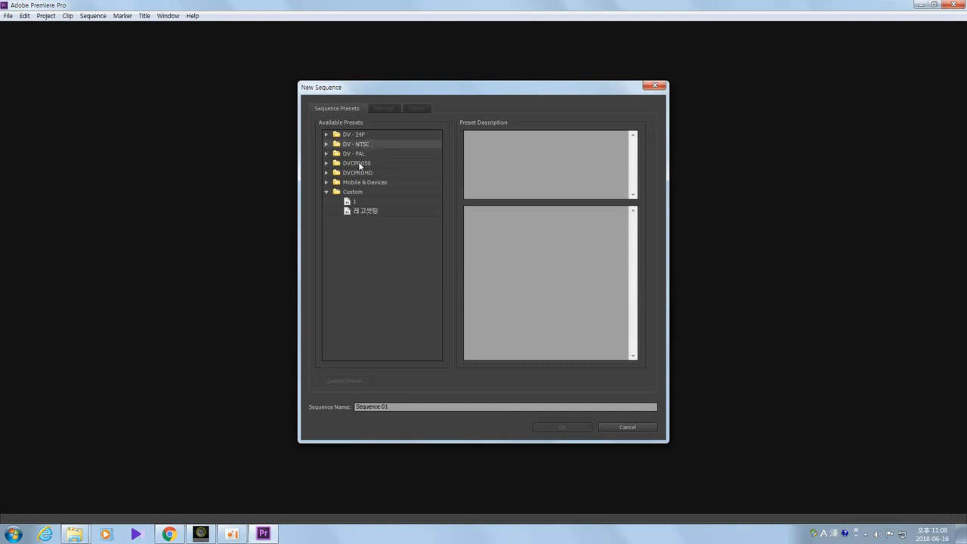
left_click(347, 269)
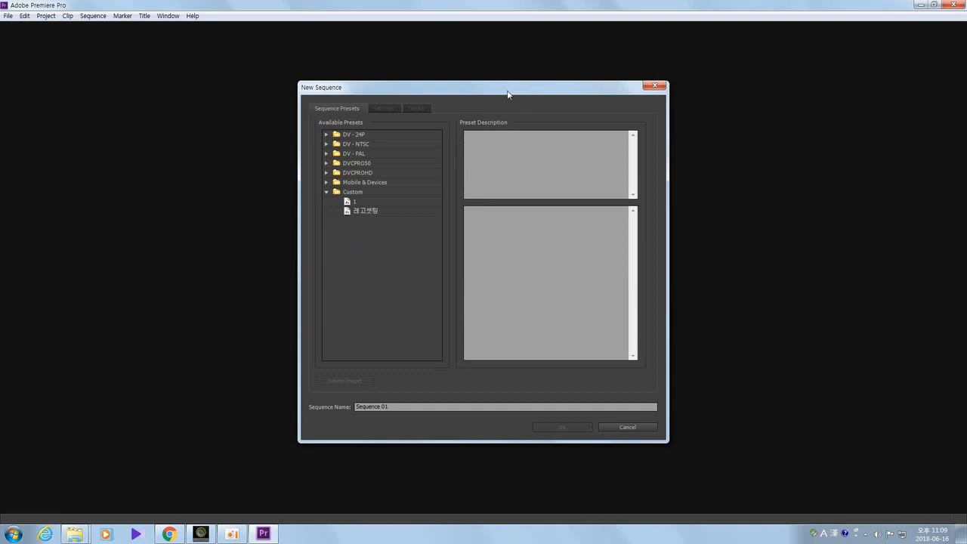
Step: Choose the DV - NTSC Widescreen 32kHz preset for the new sequence and open its detailed settings
mouse_move(508, 94)
left_mouse_down()
mouse_move(492, 93)
mouse_move(505, 94)
left_mouse_up()
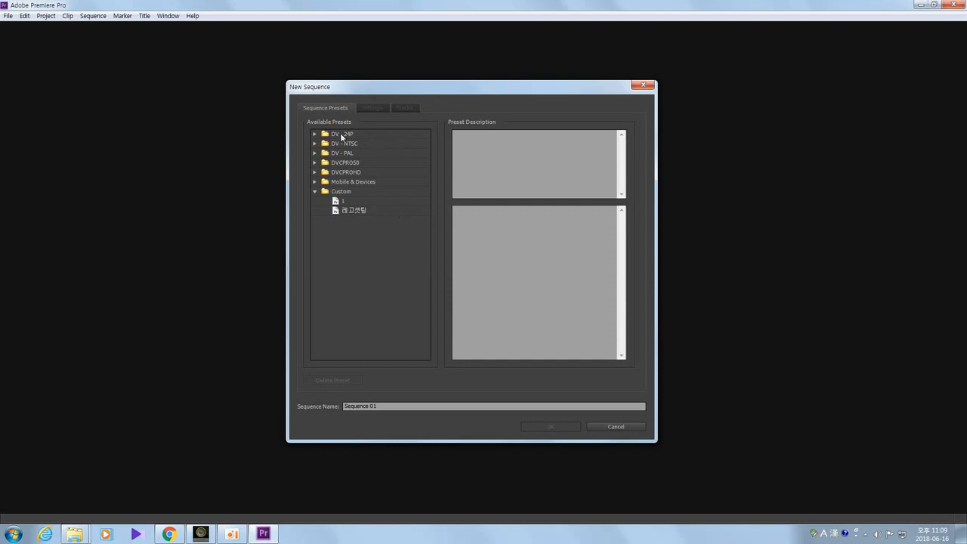
left_click(314, 143)
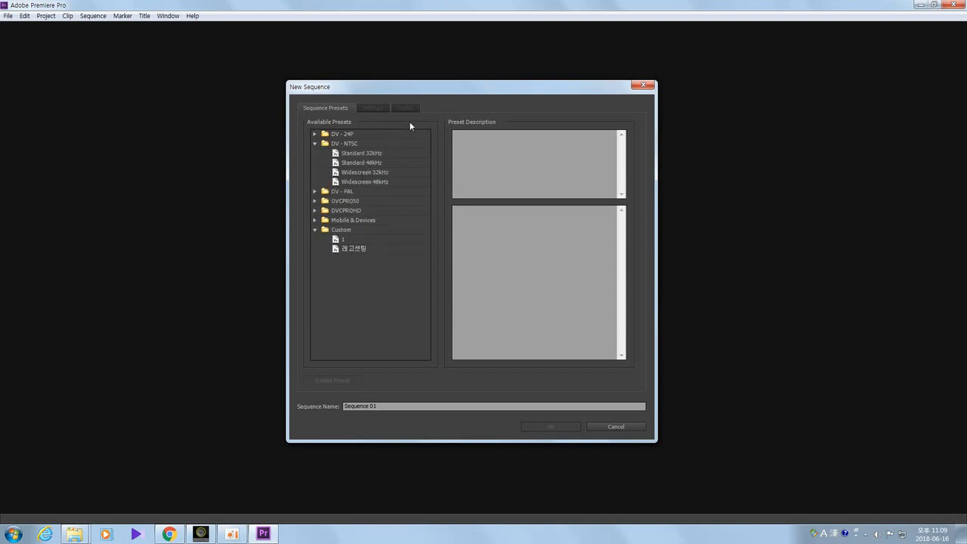
left_click(374, 173)
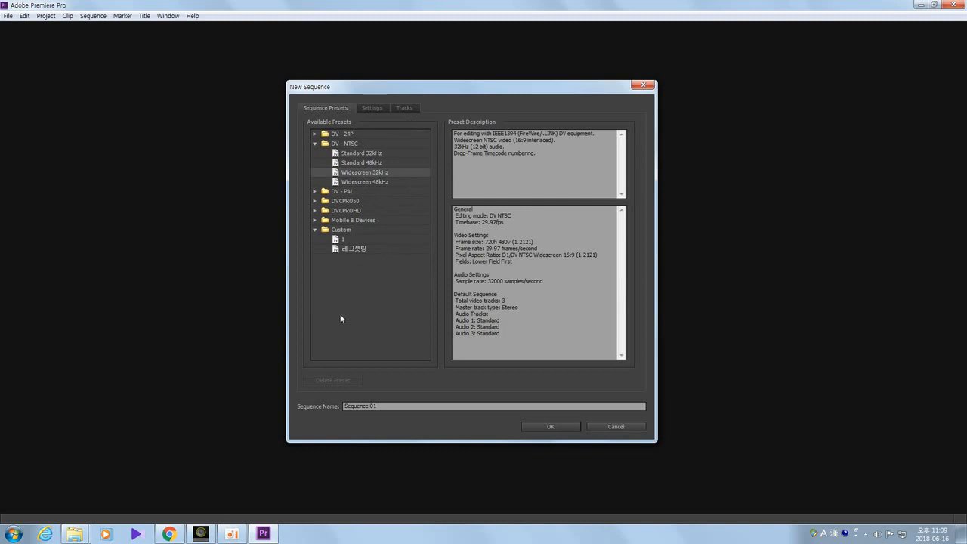
left_click(367, 108)
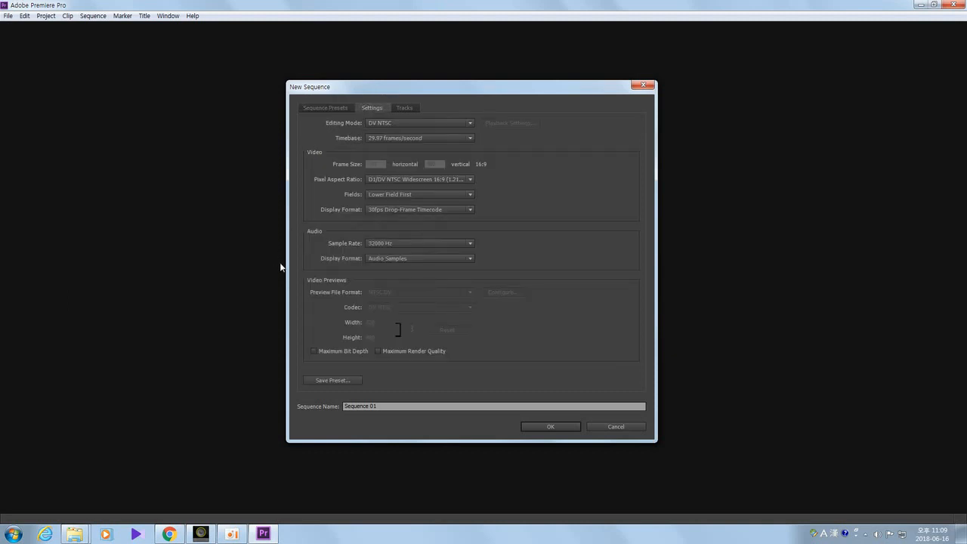
left_click(325, 108)
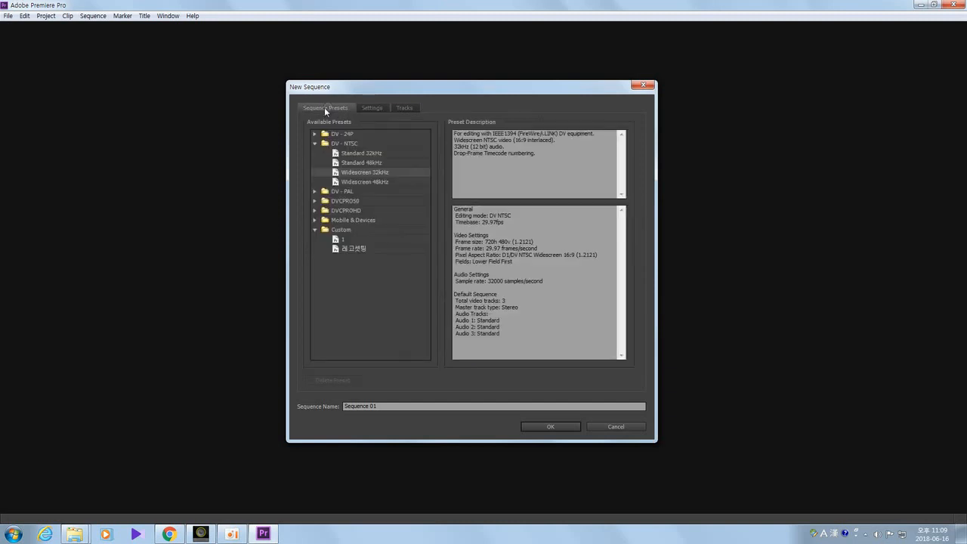
left_click(371, 108)
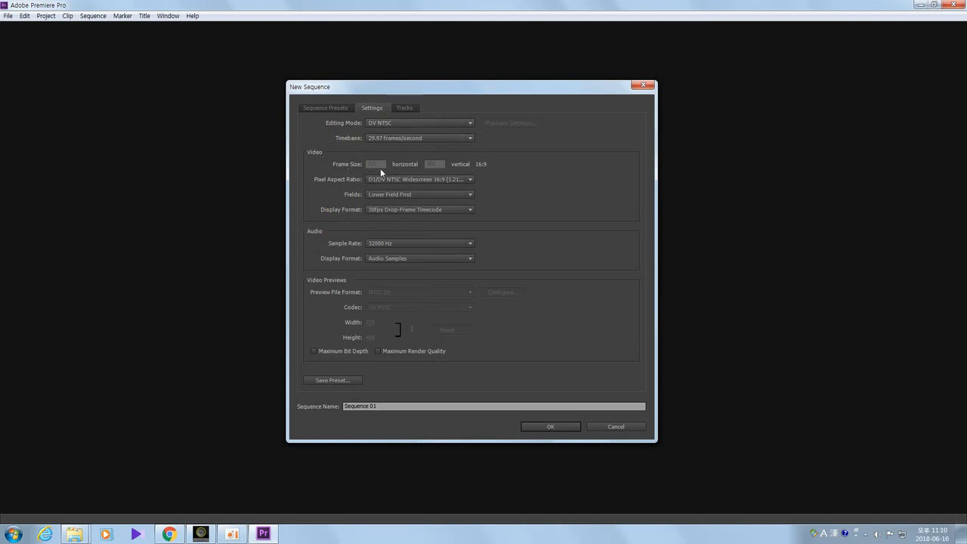
Step: Set the new sequence's editing mode to Custom and leave the timebase at 29.97 frames/second
left_click(468, 121)
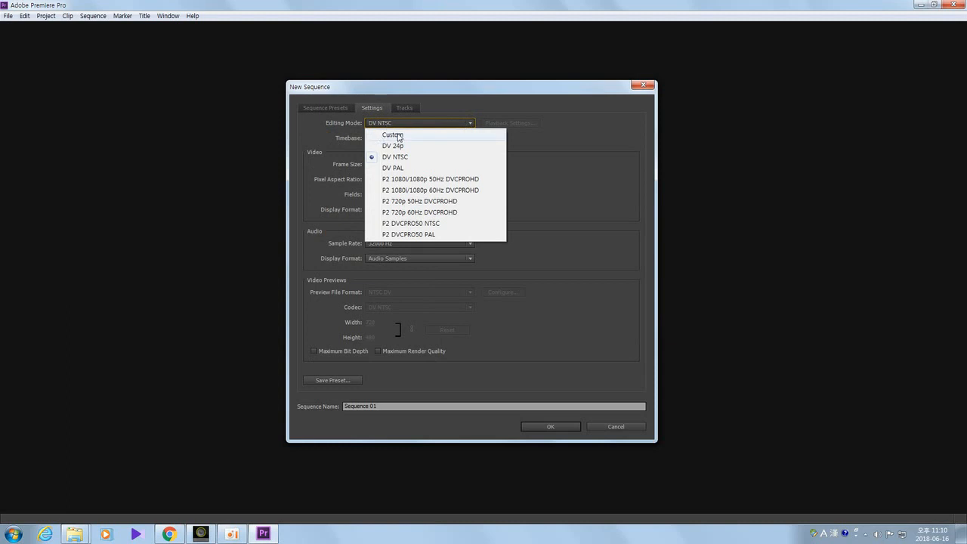
left_click(397, 136)
left_click(400, 139)
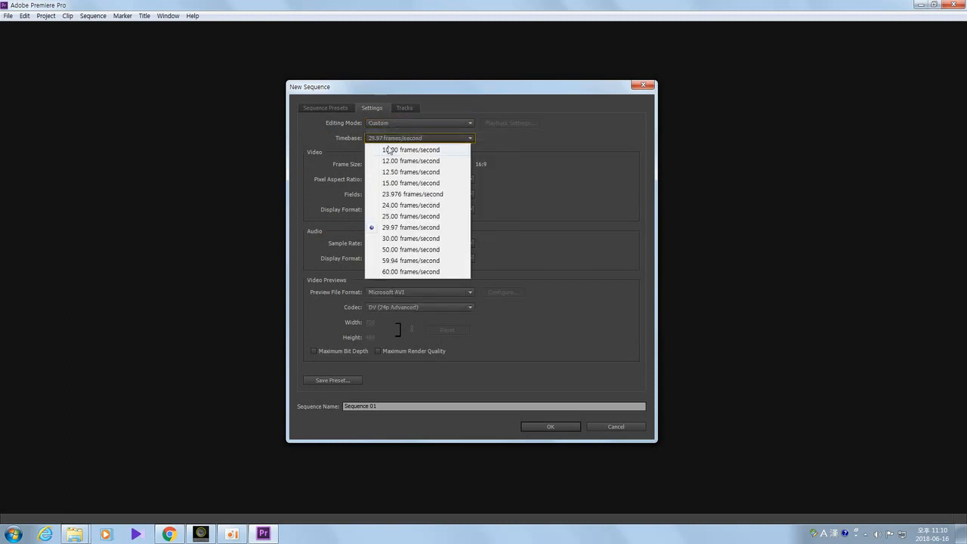
left_click(510, 147)
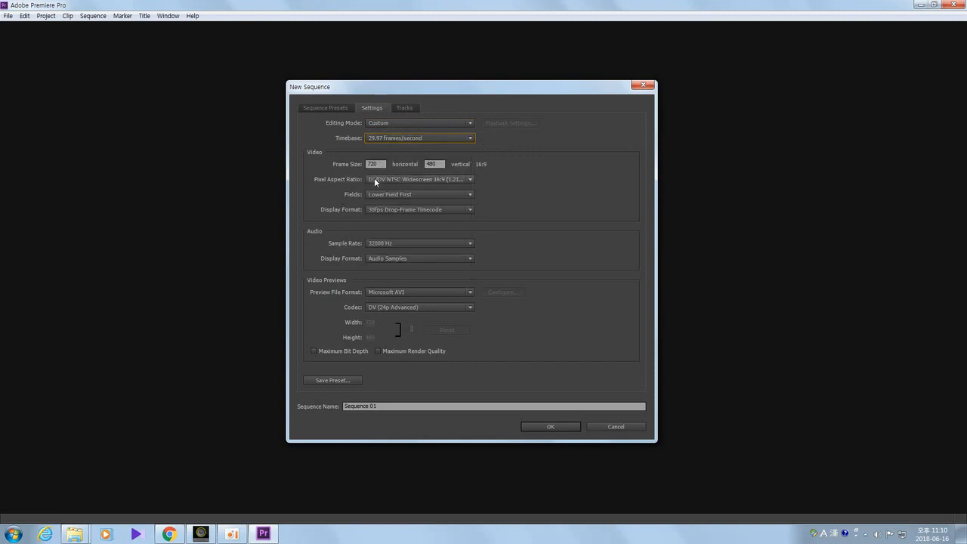
left_click_drag(449, 91, 487, 89)
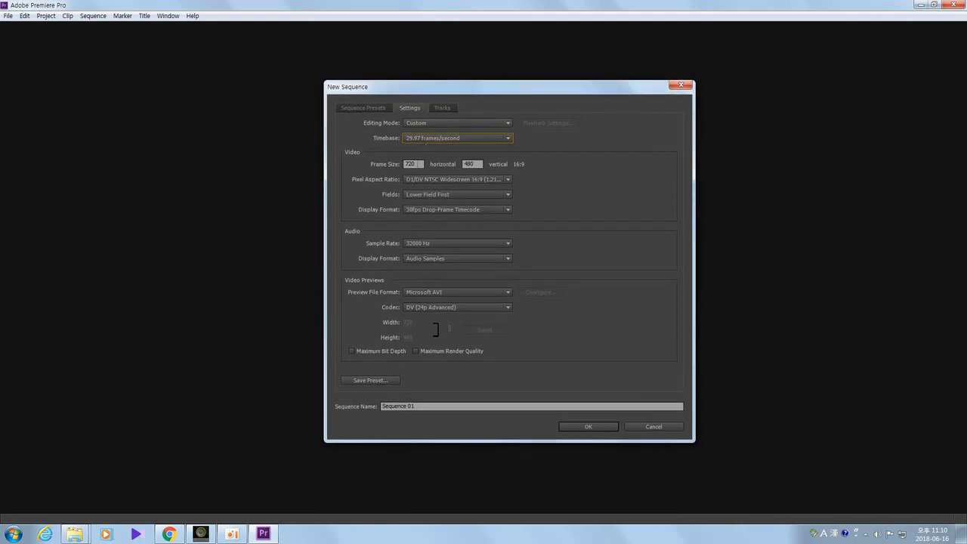
Step: Switch the sequence's editing mode to DV NTSC and back to Custom to compare the frame size fields
left_click(431, 121)
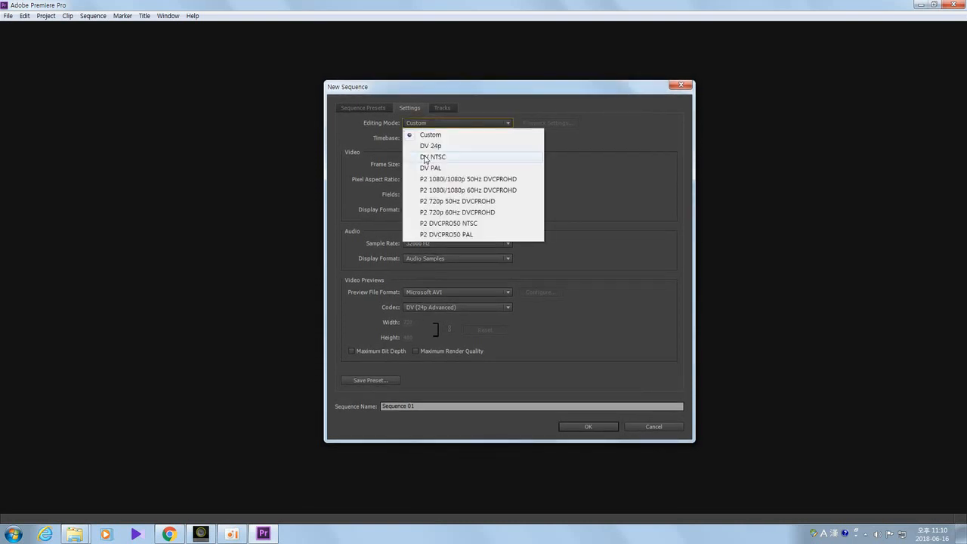
left_click(425, 158)
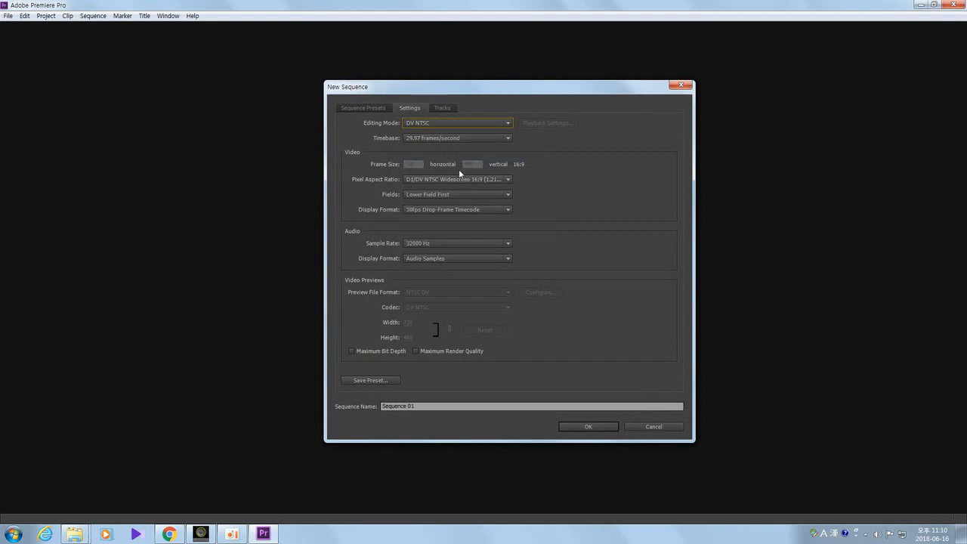
left_click(469, 122)
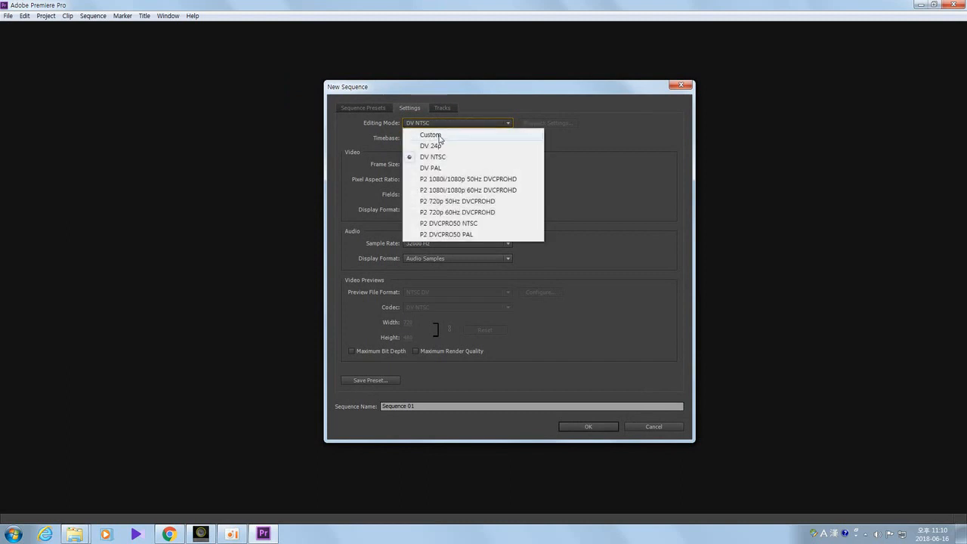
left_click(436, 132)
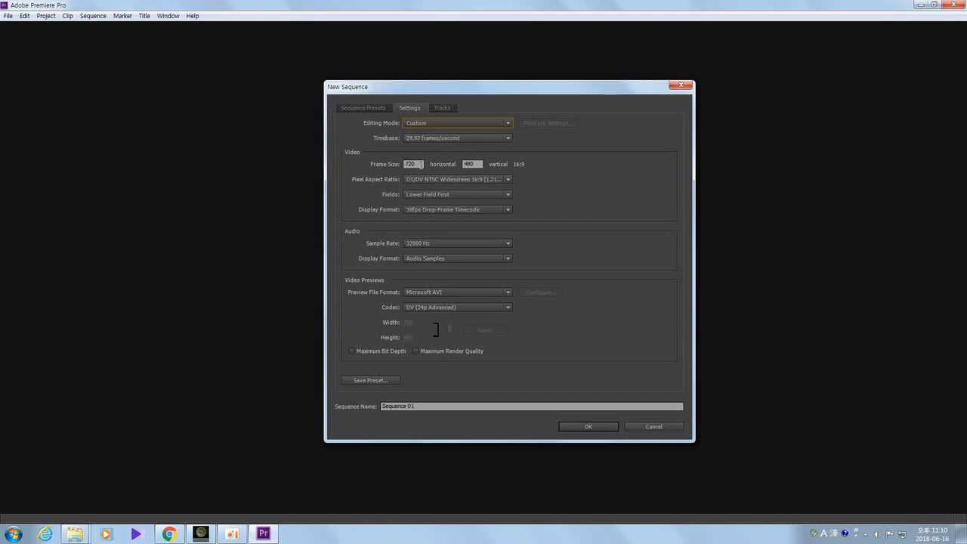
Step: Set the new sequence's frame size to 1280 horizontal by 720 vertical
left_click_drag(419, 163, 376, 170)
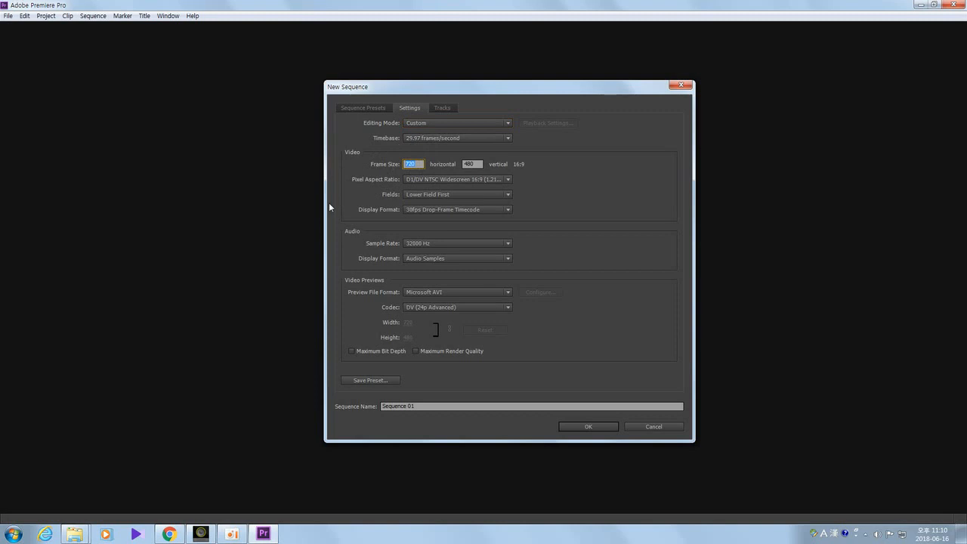
type("128")
left_click_drag(477, 164, 459, 165)
type("720")
left_click(644, 203)
Step: Set the audio sample rate to 48000 Hz and keep Microsoft AVI with the DV (24p Advanced) codec for video previews
left_click(509, 244)
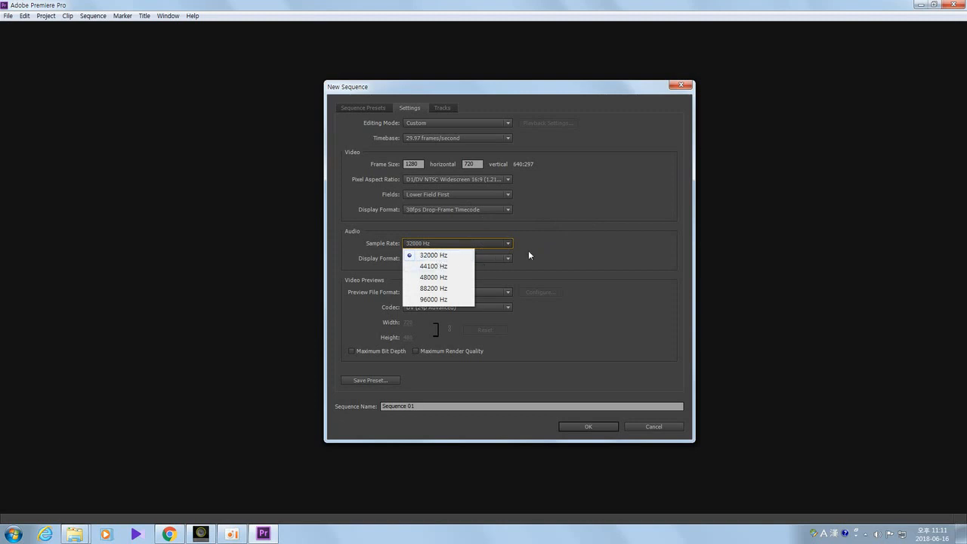
left_click(437, 278)
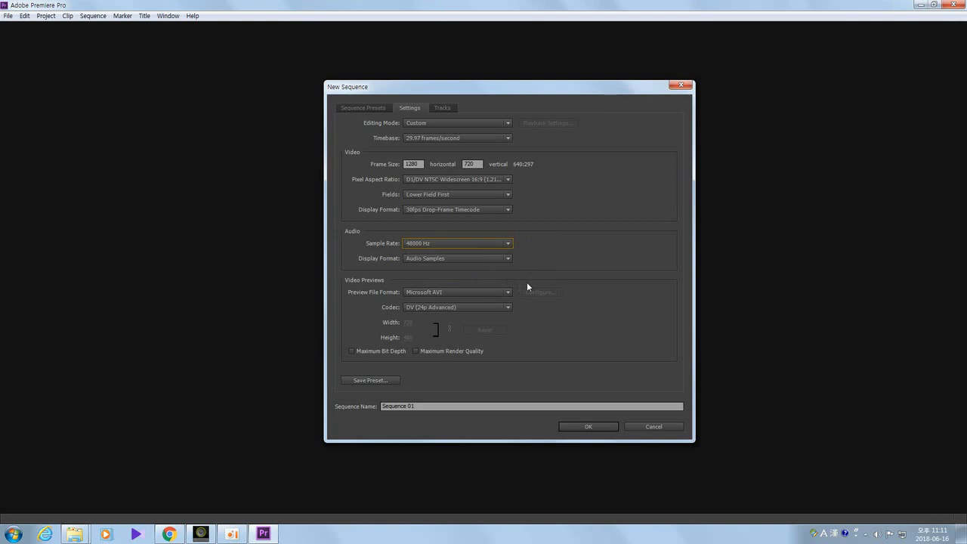
left_click(507, 291)
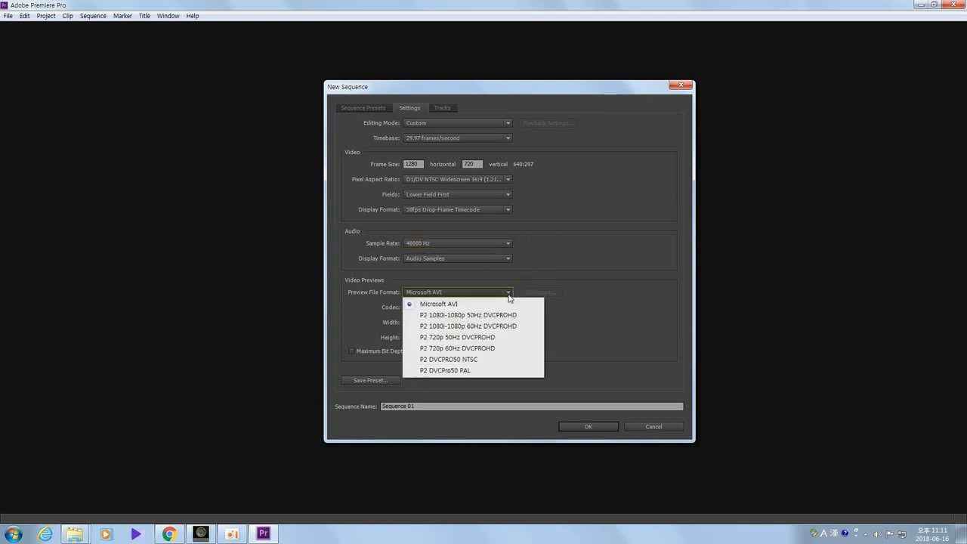
left_click(482, 306)
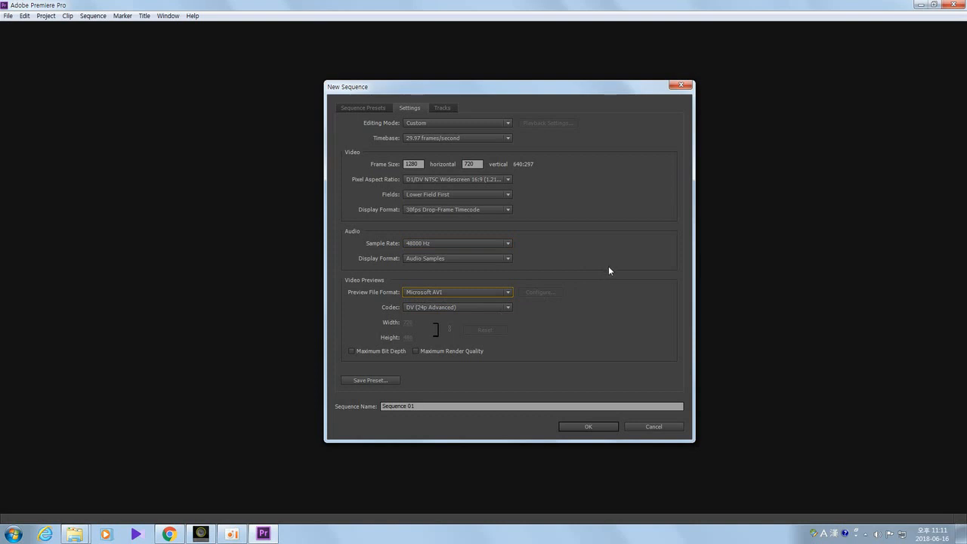
left_click(506, 306)
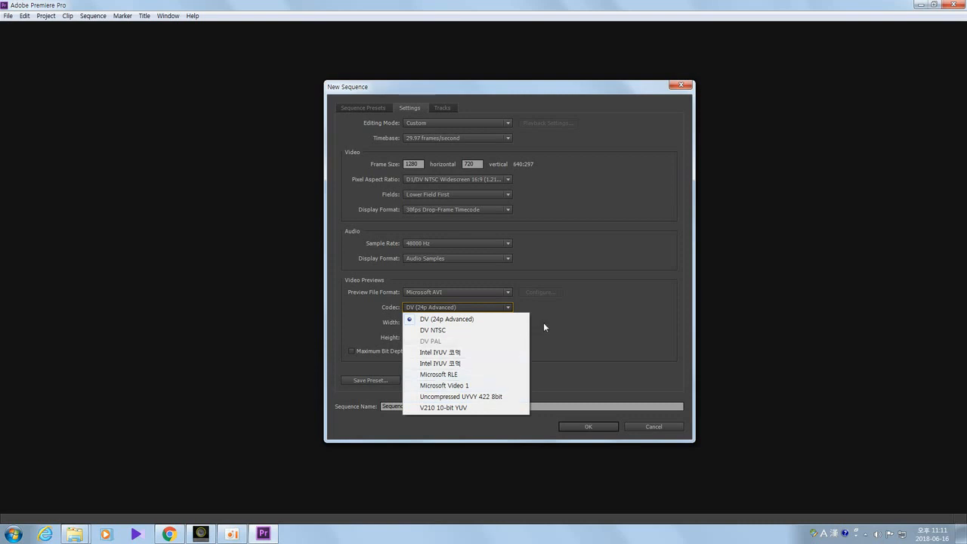
left_click(574, 311)
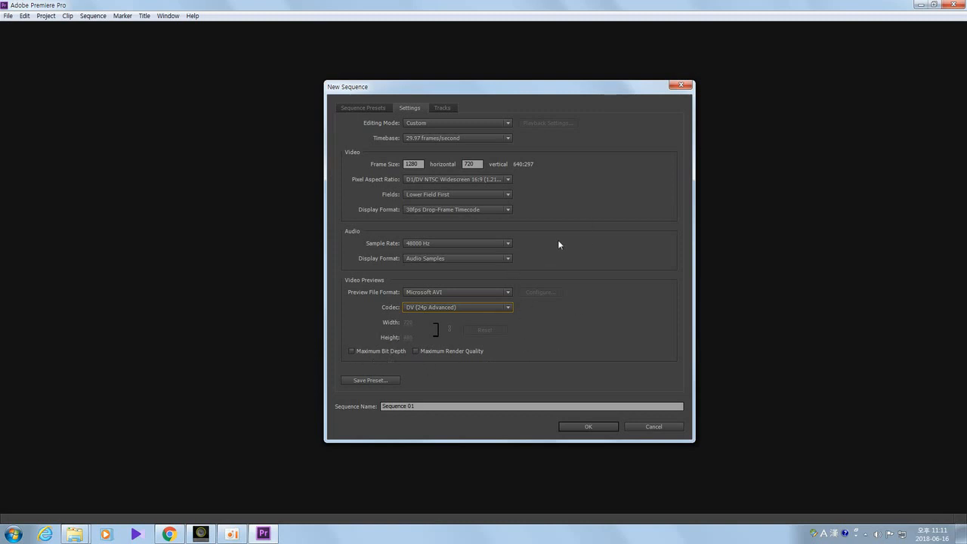
Step: Save the current sequence settings as a preset named 1280 720, leaving its description empty
left_click_drag(531, 87, 595, 84)
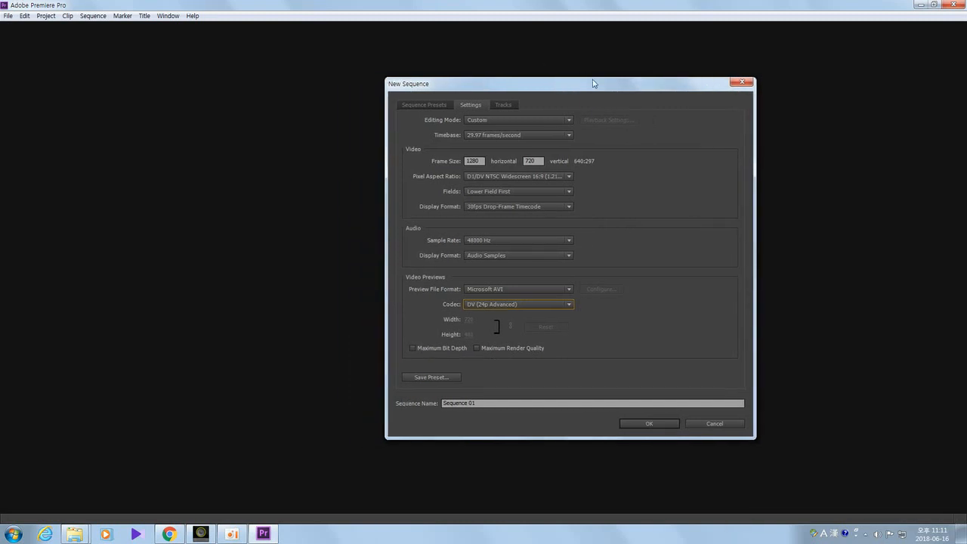
left_click(436, 378)
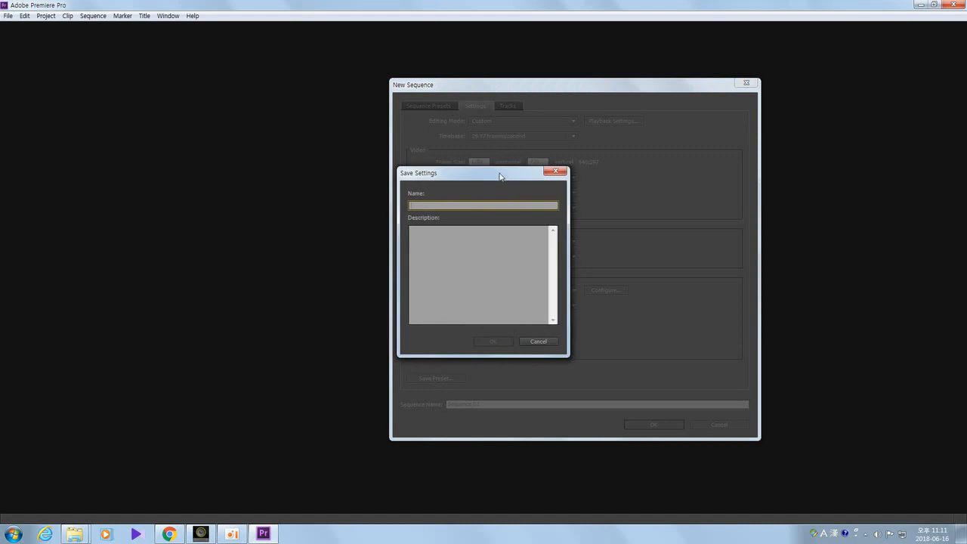
left_click_drag(498, 179, 557, 191)
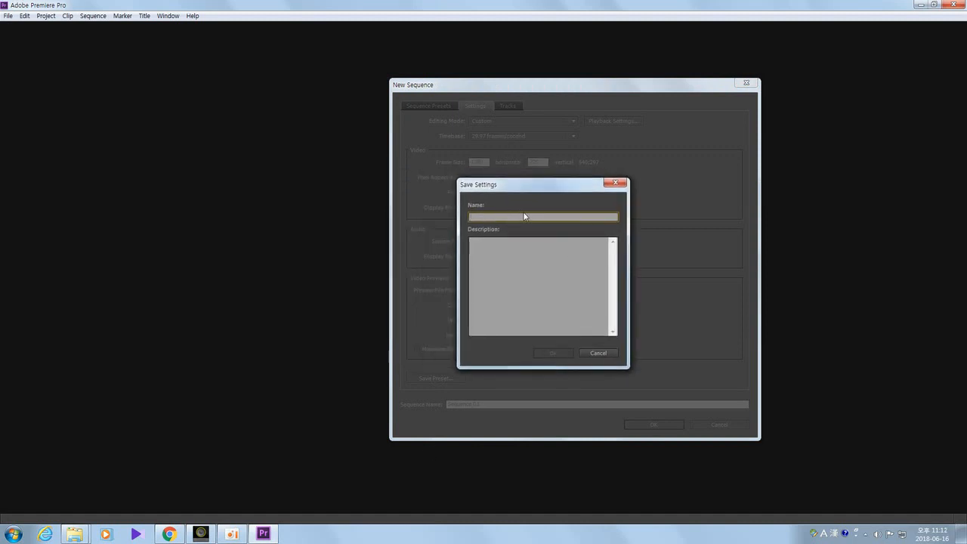
type("1280 720")
left_click(498, 253)
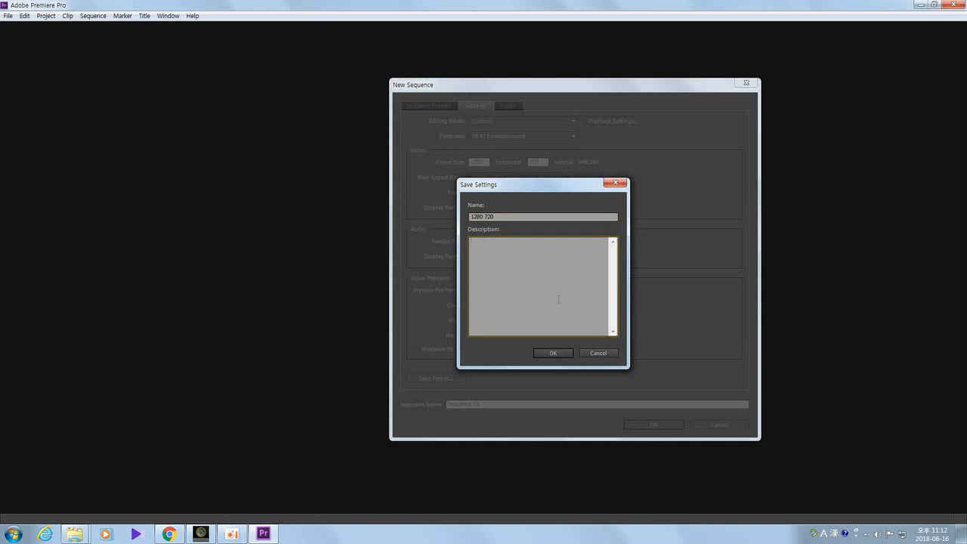
left_click(553, 353)
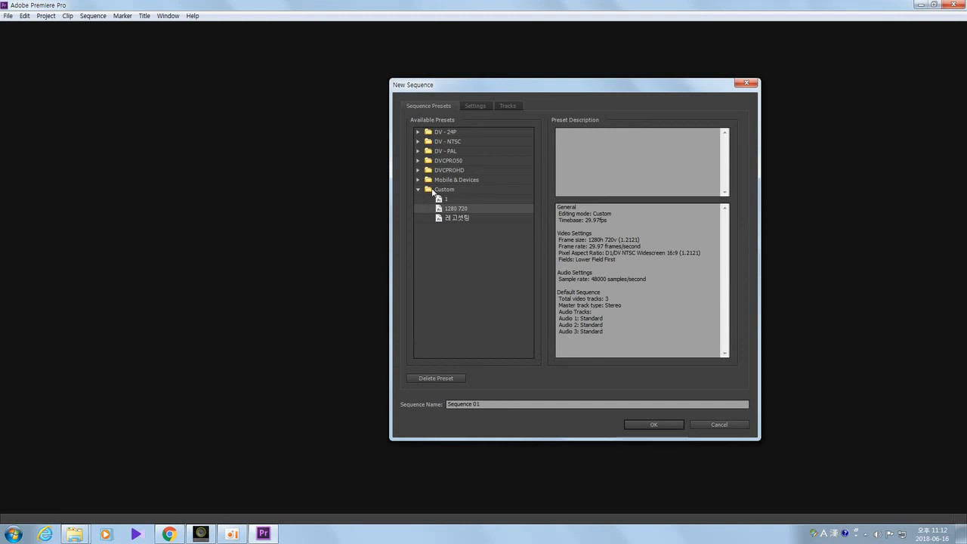
Step: Examine the settings summary of the custom preset 1280 720
left_click(453, 240)
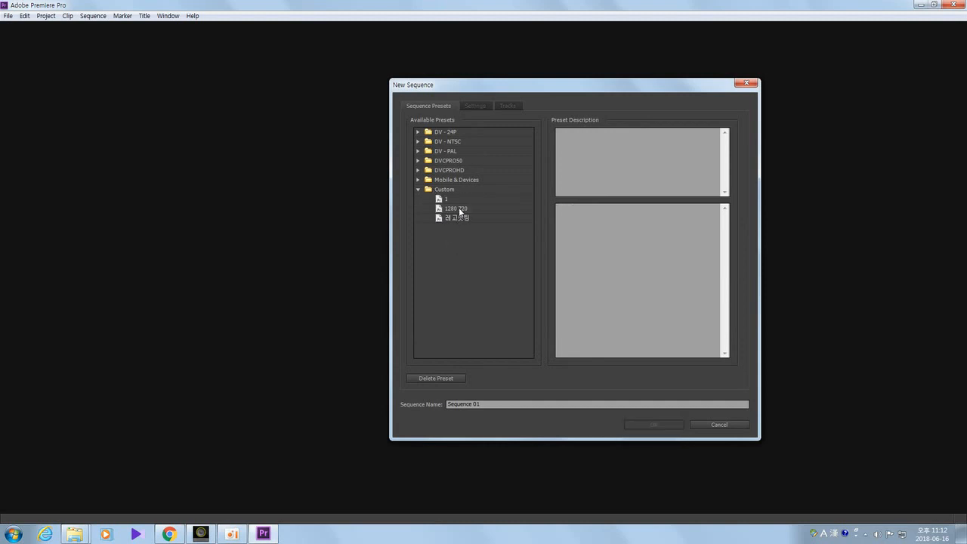
left_click(459, 211)
left_click(453, 247)
left_click(463, 210)
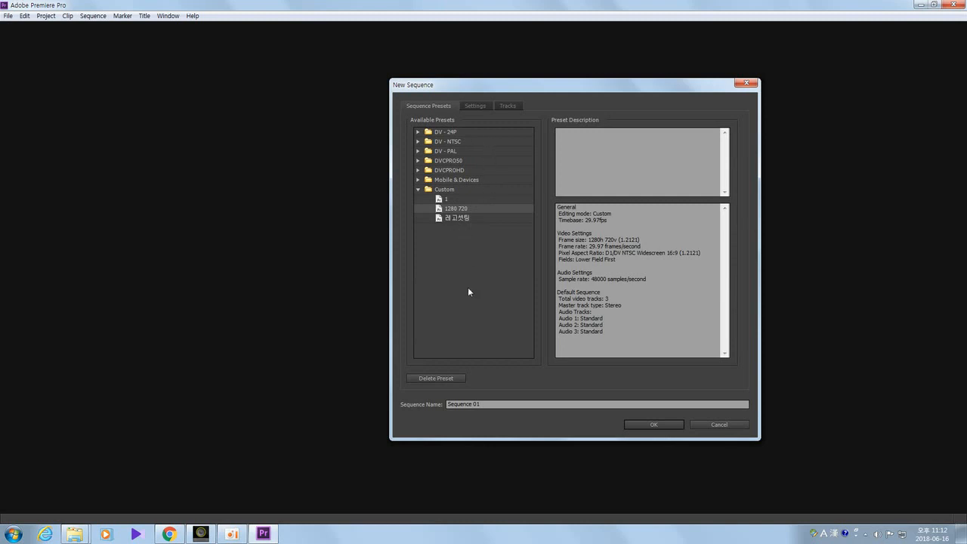
left_click(460, 250)
left_click(470, 208)
left_click(462, 247)
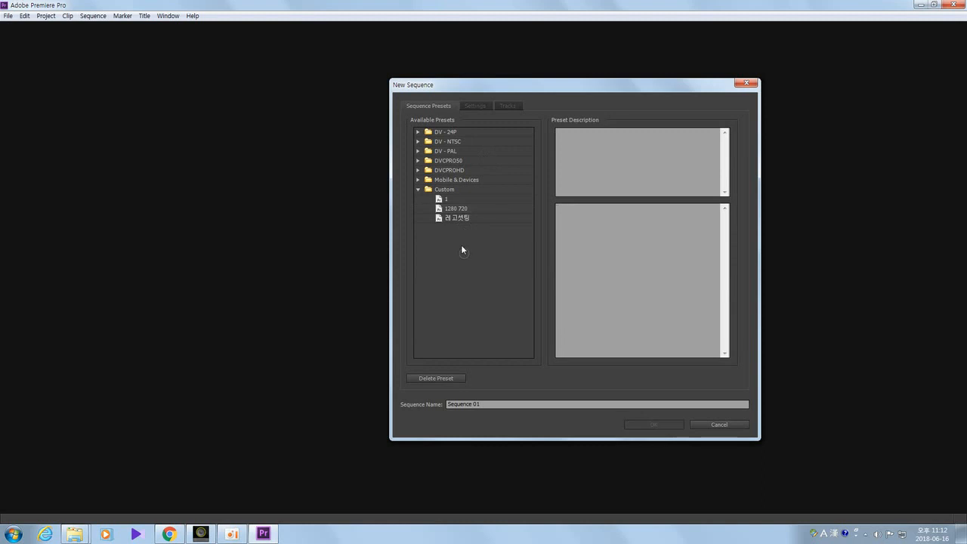
left_click(472, 207)
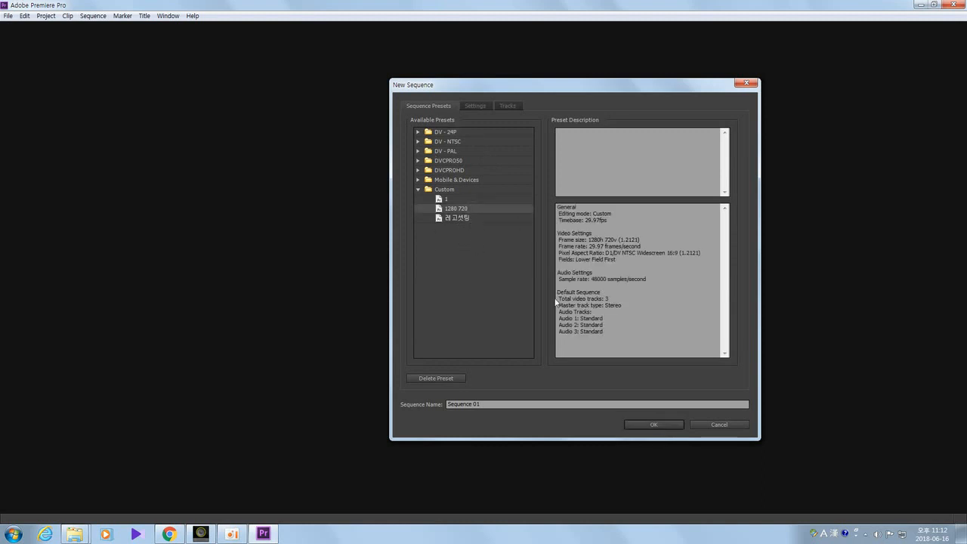
Step: Delete the custom sequence preset 레고셋팅
left_click(486, 273)
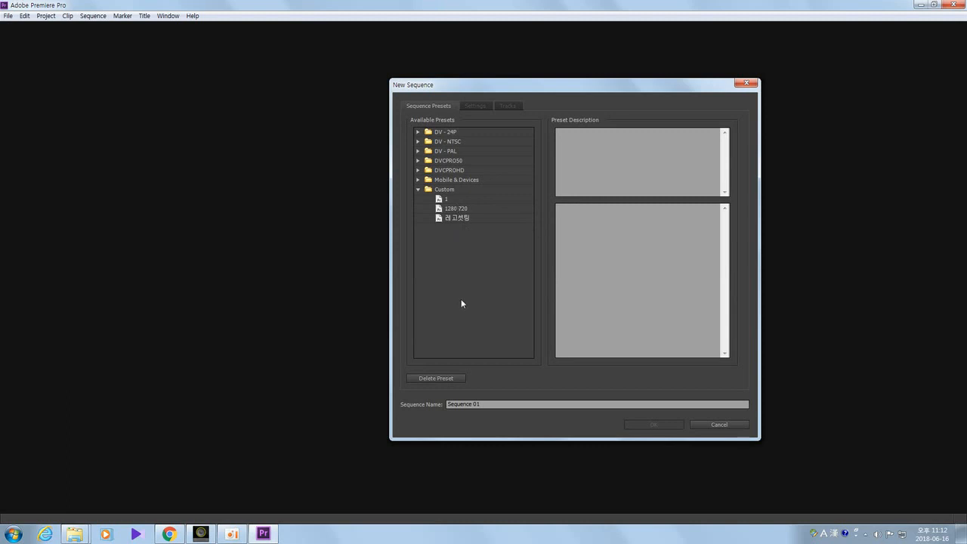
left_click(465, 219)
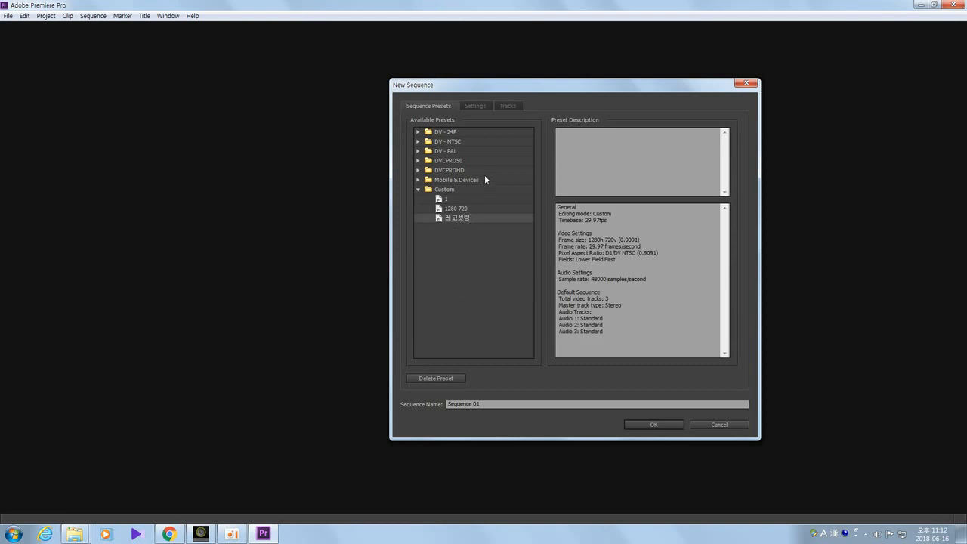
left_click(432, 378)
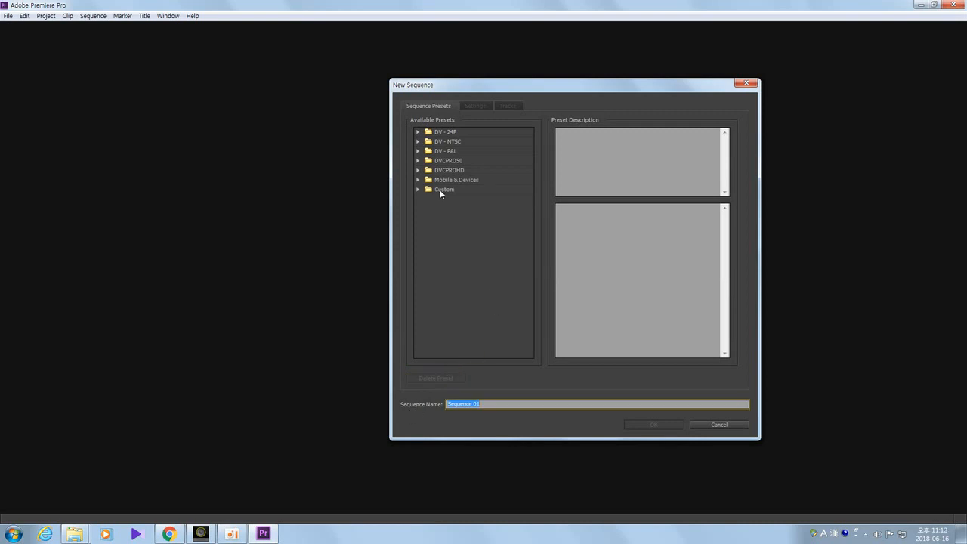
Step: Create Sequence 01 from the custom preset 1280 720
left_click(418, 189)
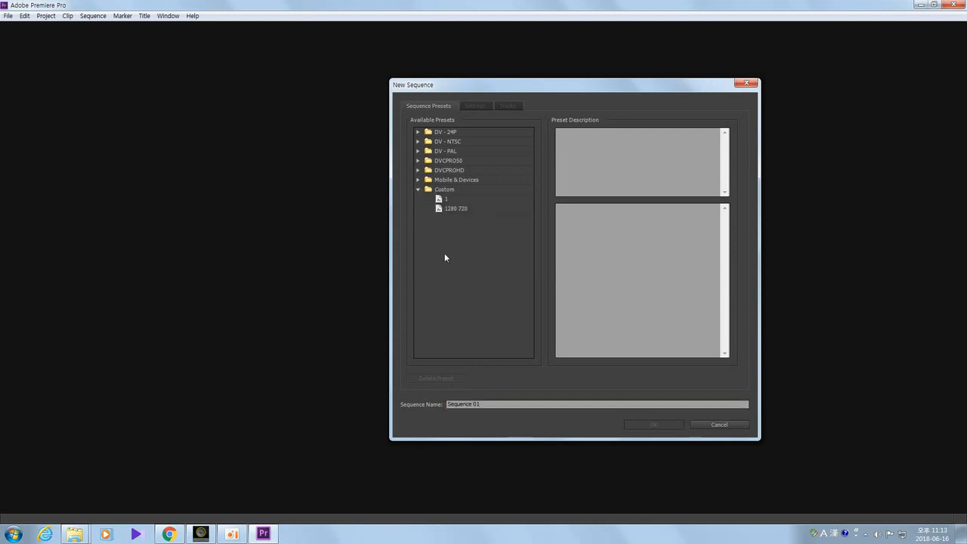
left_click(456, 208)
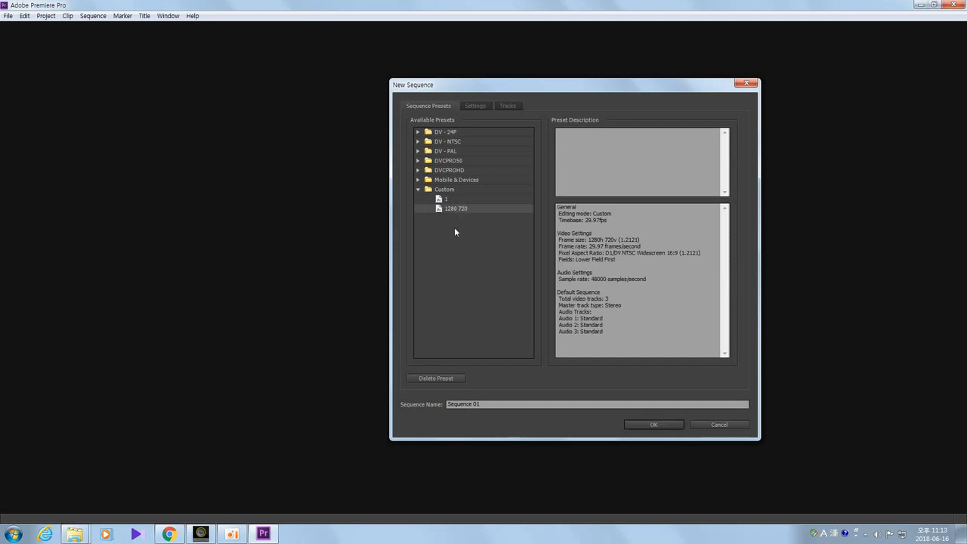
left_click(656, 424)
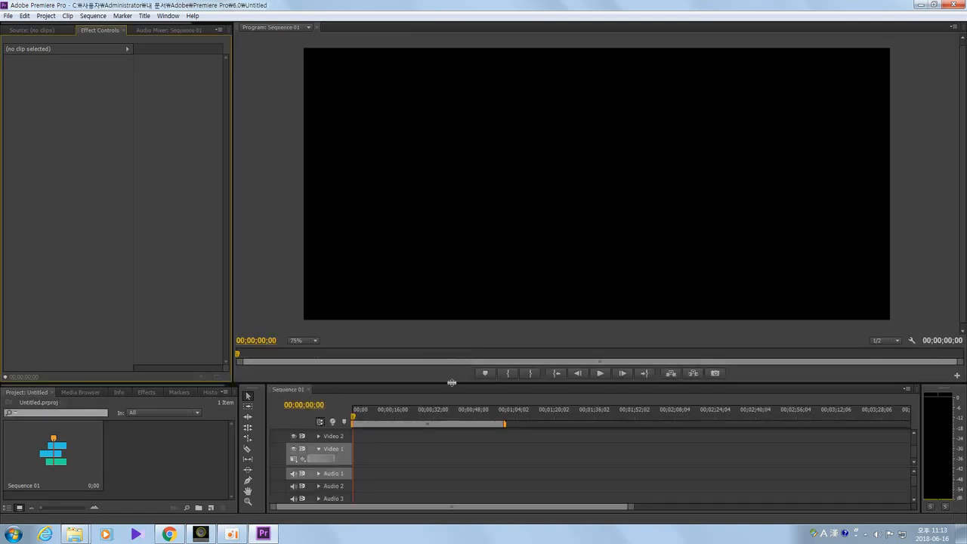
Step: Resize the workspace panels to give the timeline and project area more height and the Program monitor more width
mouse_move(453, 385)
left_mouse_down()
mouse_move(450, 429)
mouse_move(462, 367)
left_mouse_up()
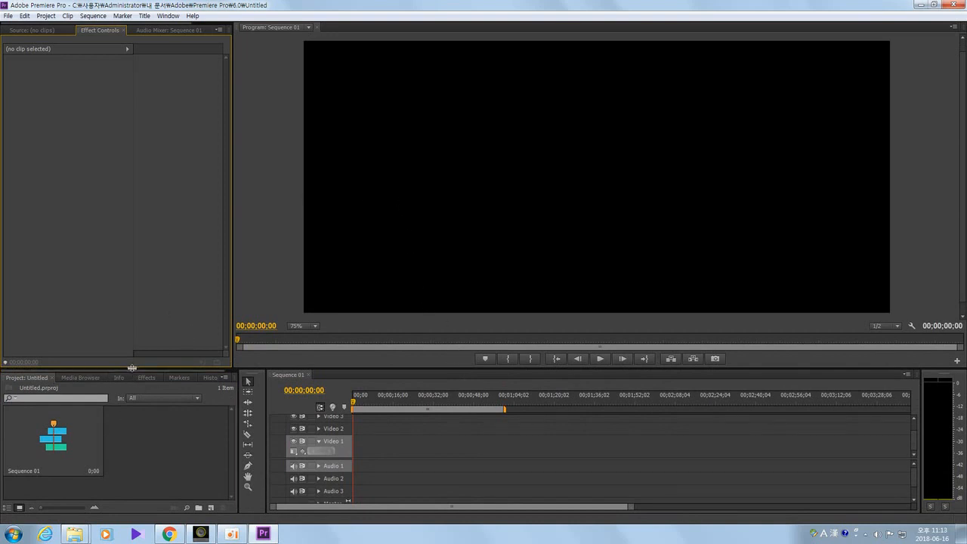
left_click_drag(132, 368, 177, 323)
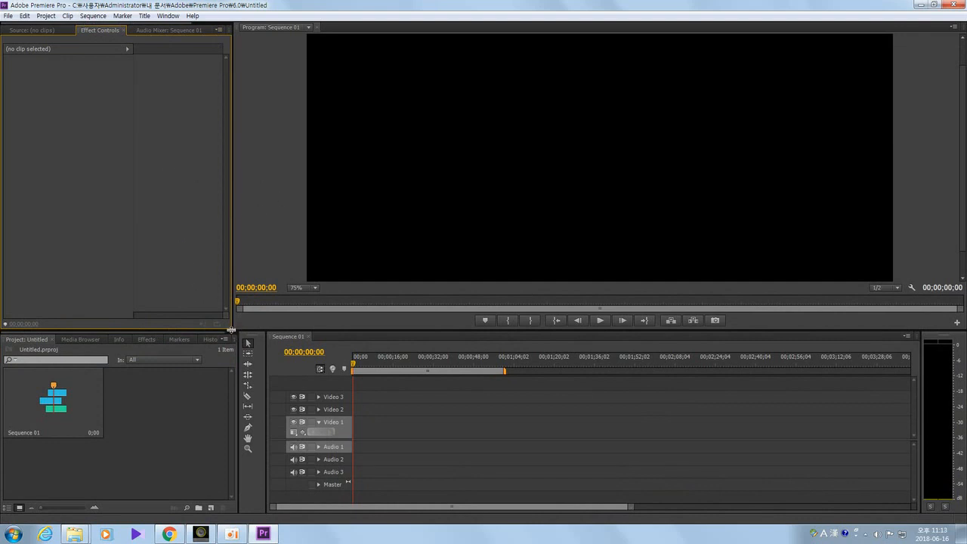
left_click_drag(231, 329, 233, 277)
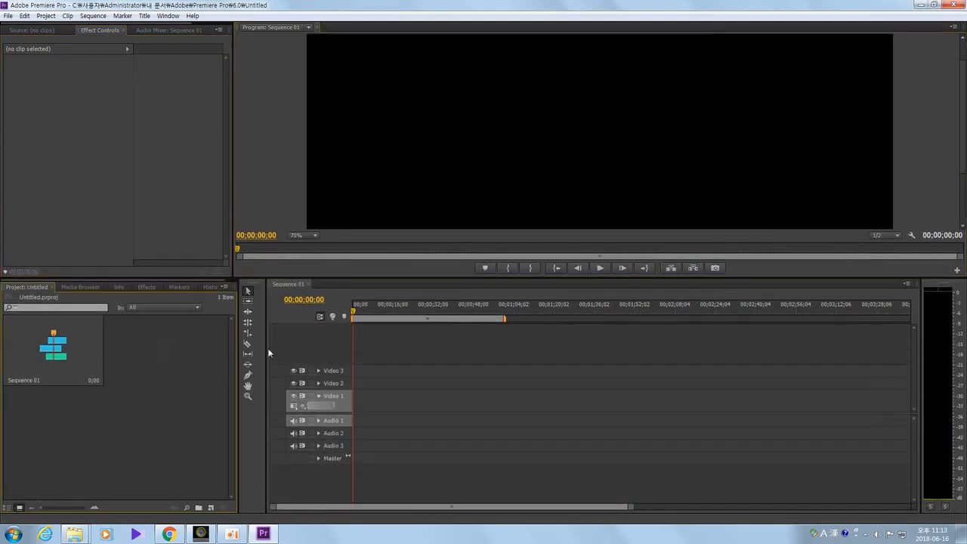
left_click(249, 418)
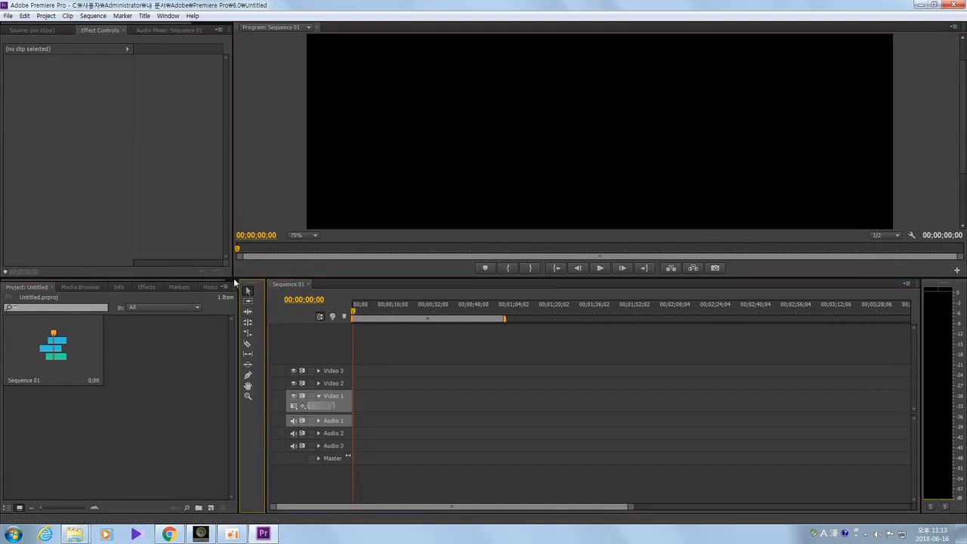
left_click_drag(233, 278, 260, 349)
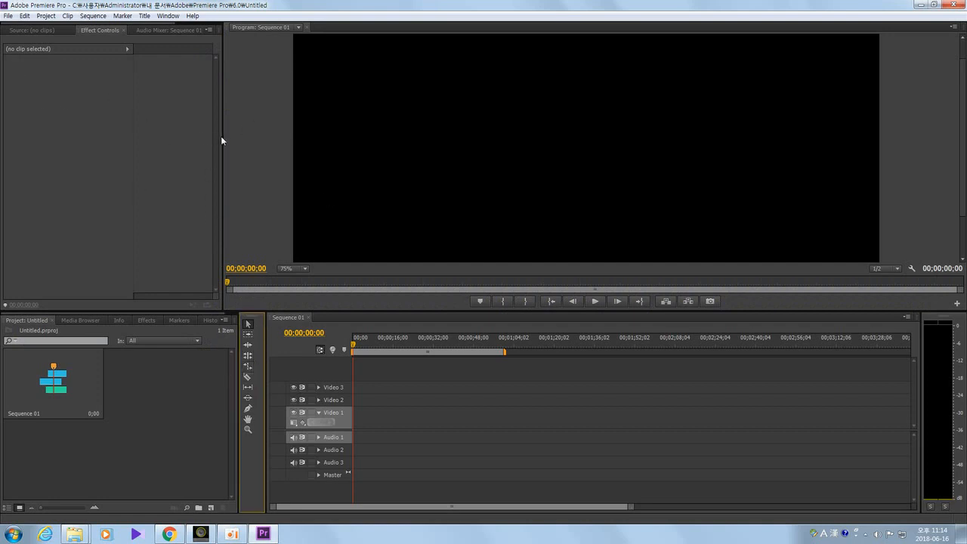
left_click_drag(220, 138, 169, 159)
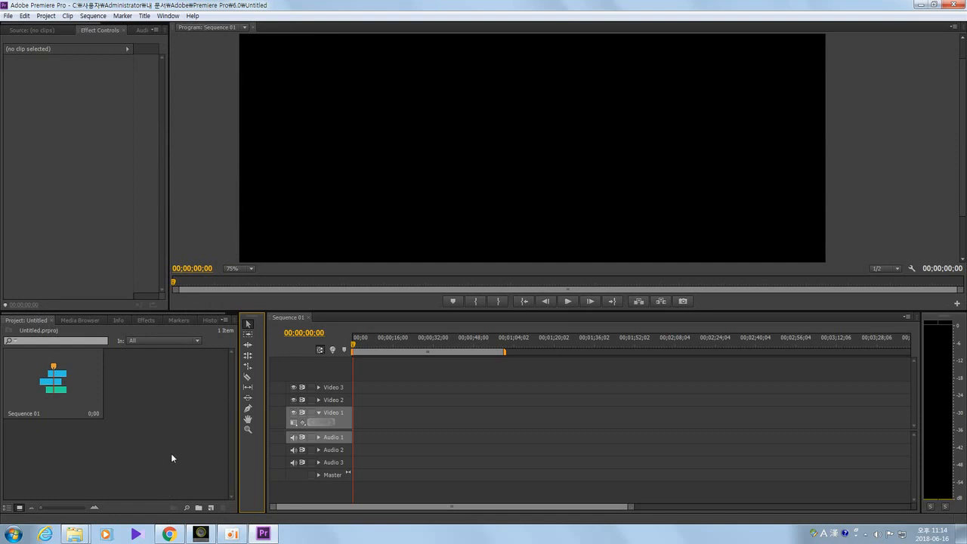
Step: Import the images 코믹1 and 코믹2 from the desktop folder 프리미어 소스 into the project
double_click(165, 411)
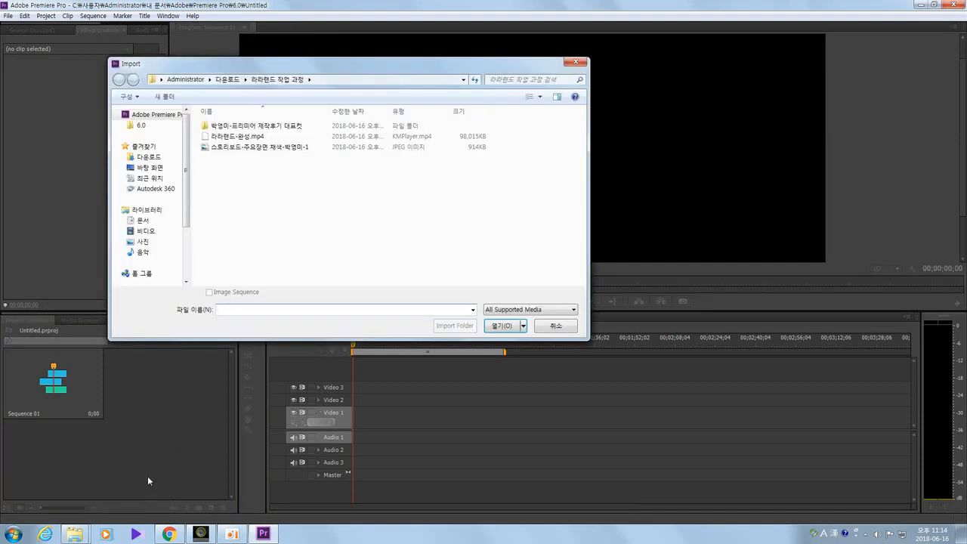
left_click(149, 167)
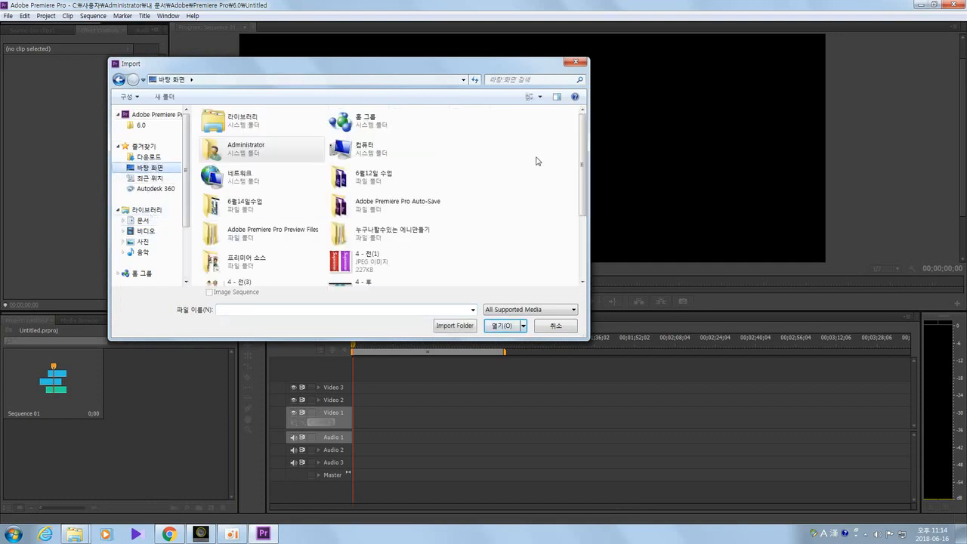
left_click_drag(582, 160, 590, 219)
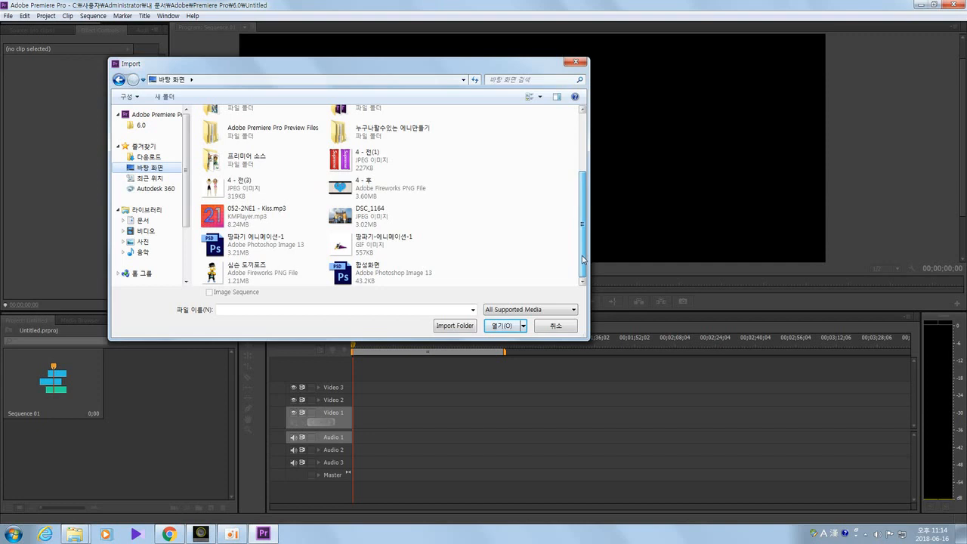
scroll(583, 226, "up", 2)
scroll(583, 227, "down", 2)
scroll(575, 215, "up", 2)
left_click_drag(570, 188, 572, 194)
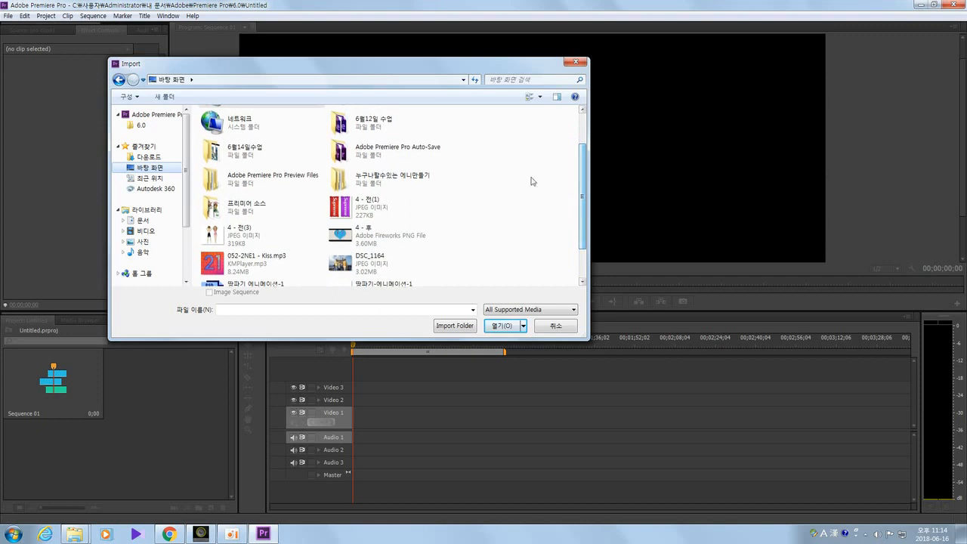
left_click(249, 212)
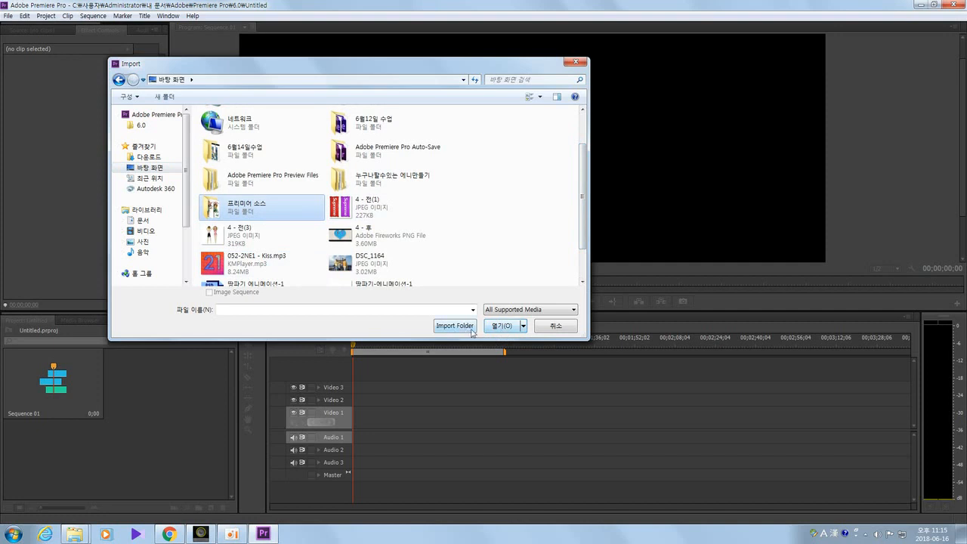
left_click(502, 327)
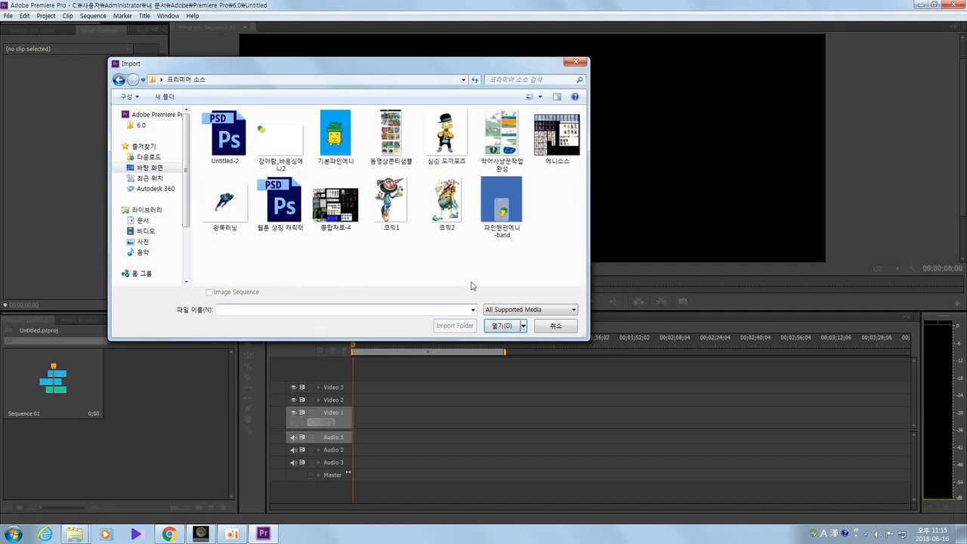
left_click_drag(448, 251, 395, 189)
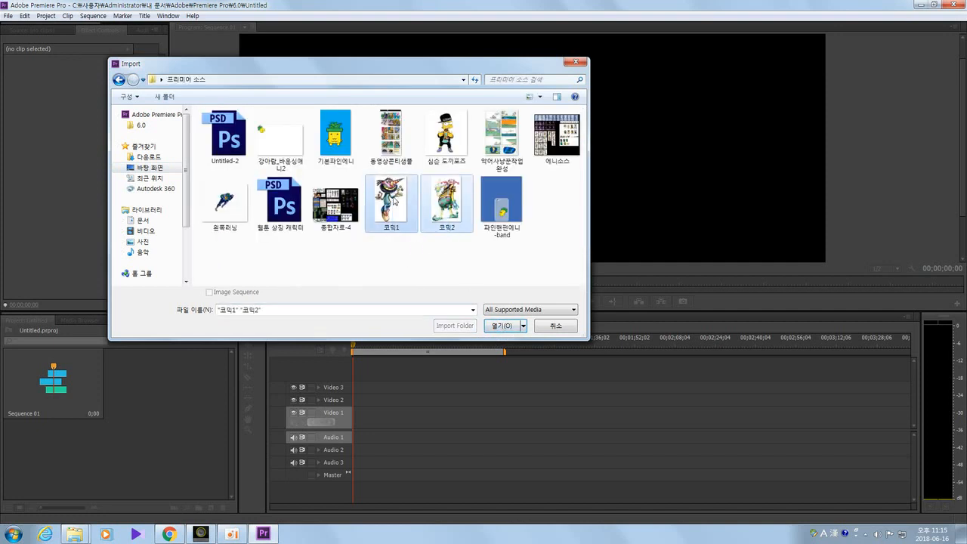
left_click(502, 326)
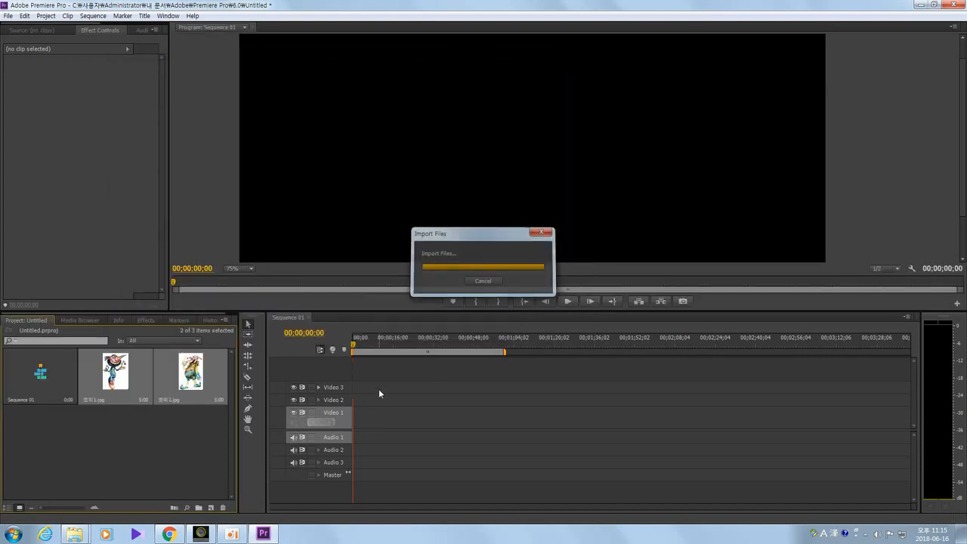
left_click(143, 435)
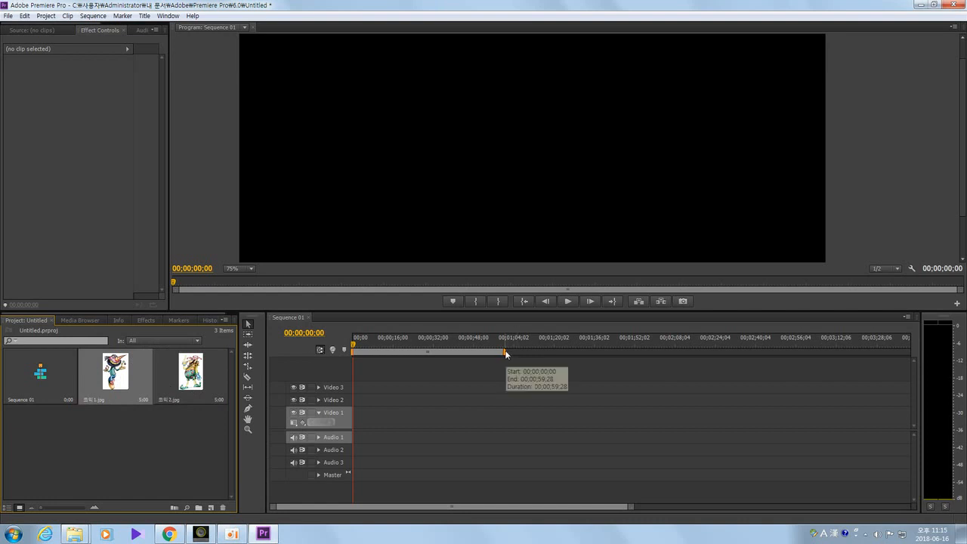
Step: Extend the end of the work area slightly and give the Program monitor more height
left_click_drag(506, 351, 514, 353)
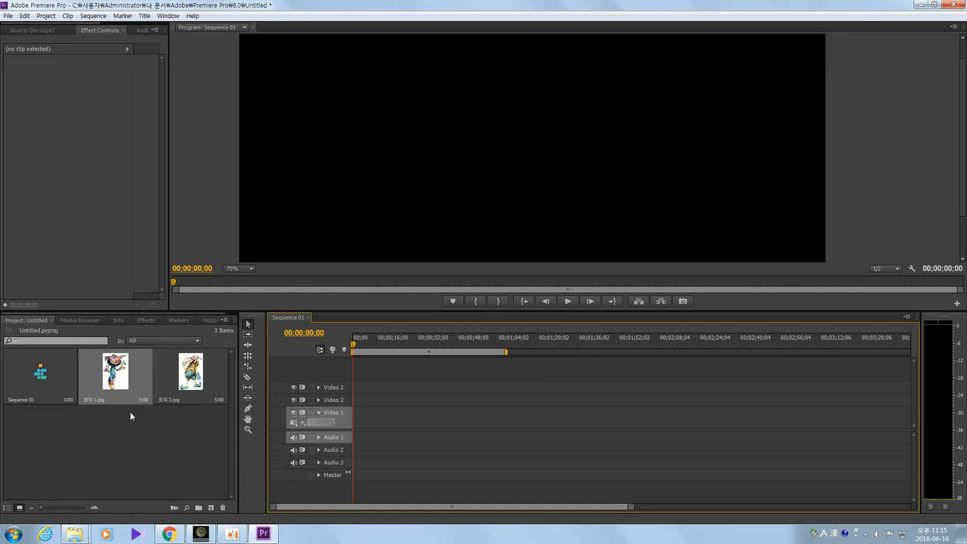
left_click(140, 438)
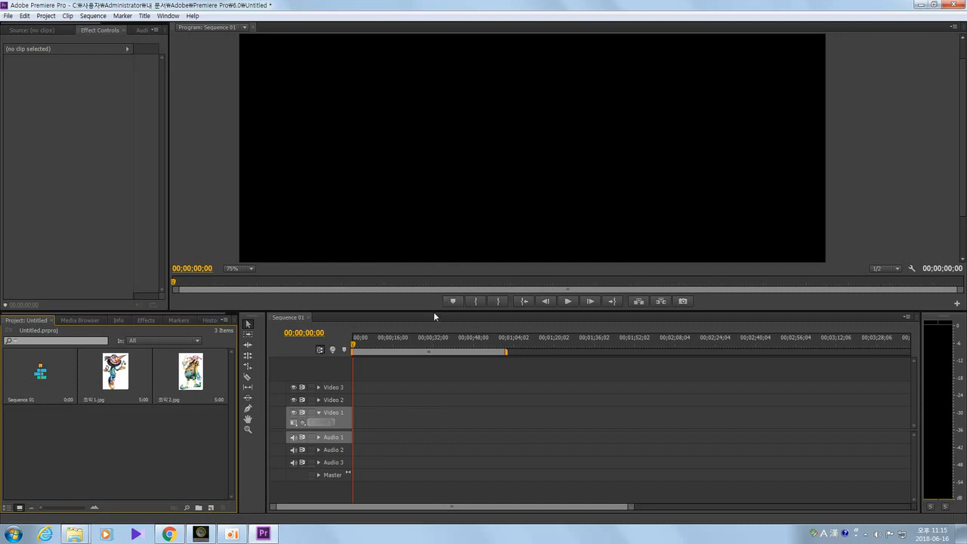
left_click_drag(434, 312, 439, 334)
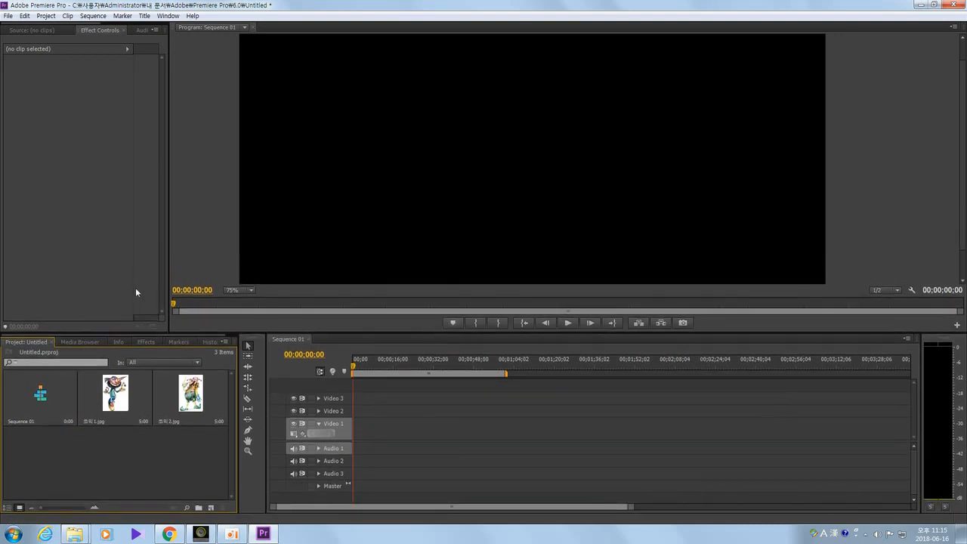
Step: Look at the Effects folders and the Effect Controls, and return to the project's items
left_click(147, 341)
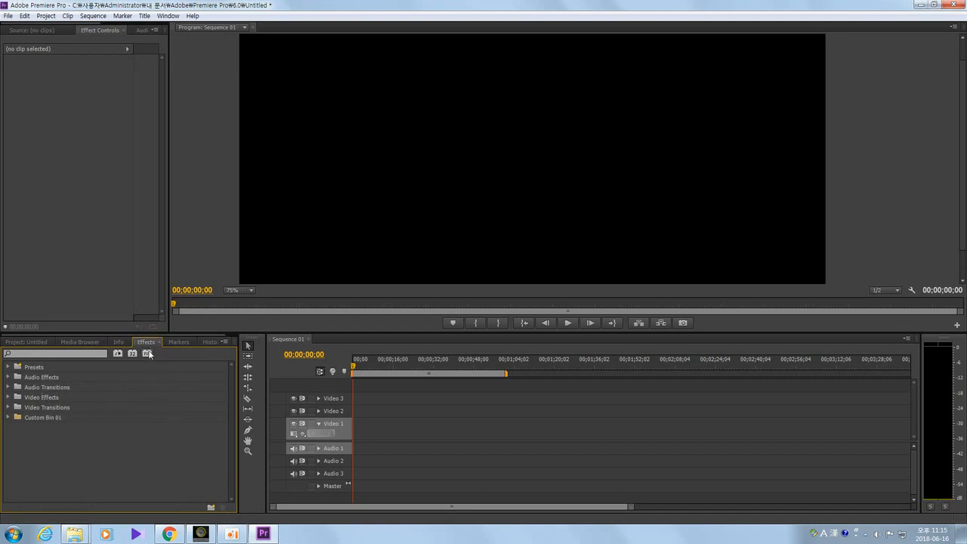
left_click(83, 129)
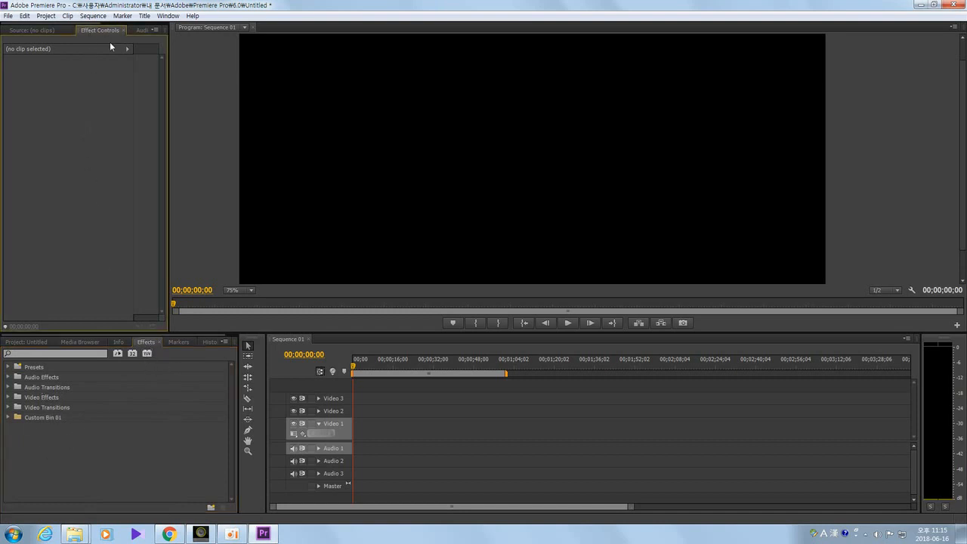
left_click(28, 342)
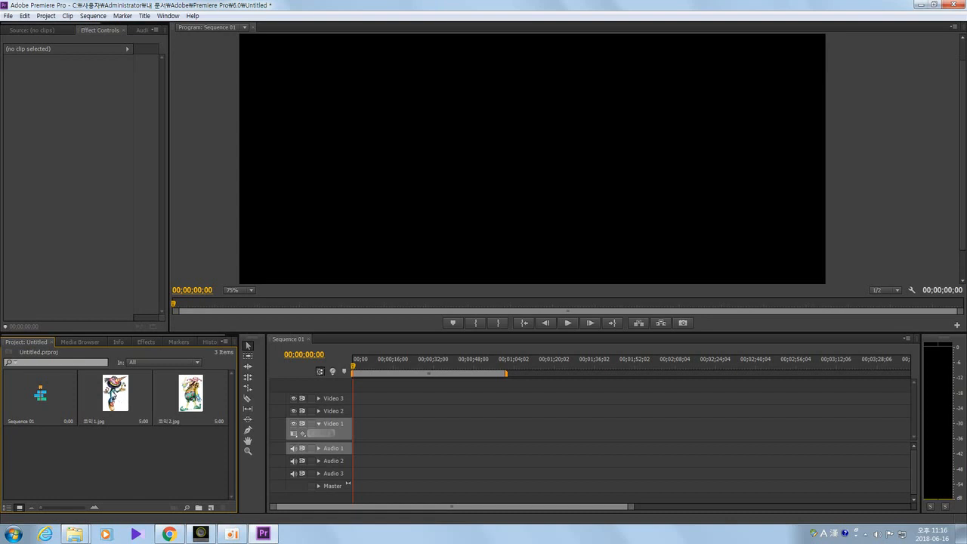
Step: Place 코믹1.jpg at the start of Video 1 and extend the clip to about 00;01;31;11
left_click_drag(113, 395, 353, 442)
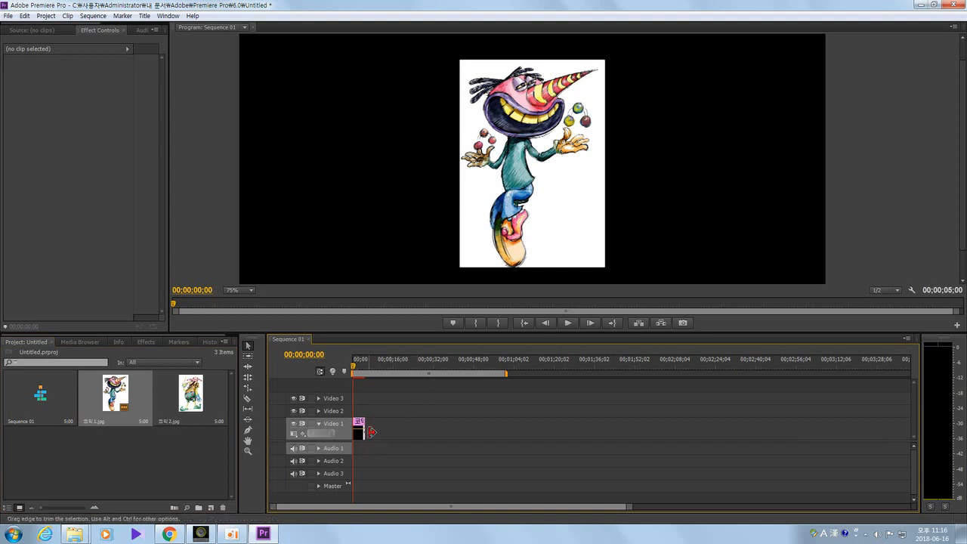
left_click_drag(368, 429, 529, 414)
left_click_drag(586, 424, 583, 424)
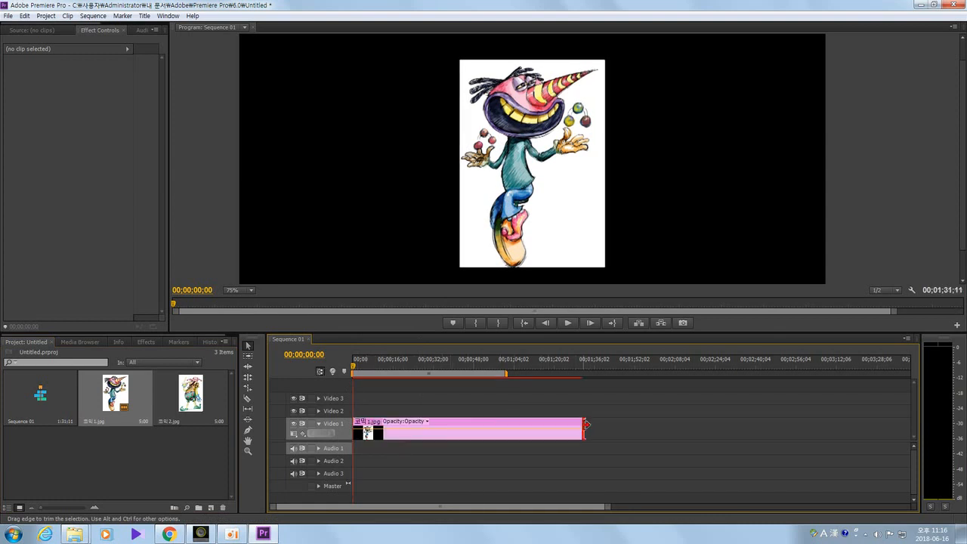
Step: Fit the sequence's work area to the length of the 코믹1.jpg clip
double_click(507, 374)
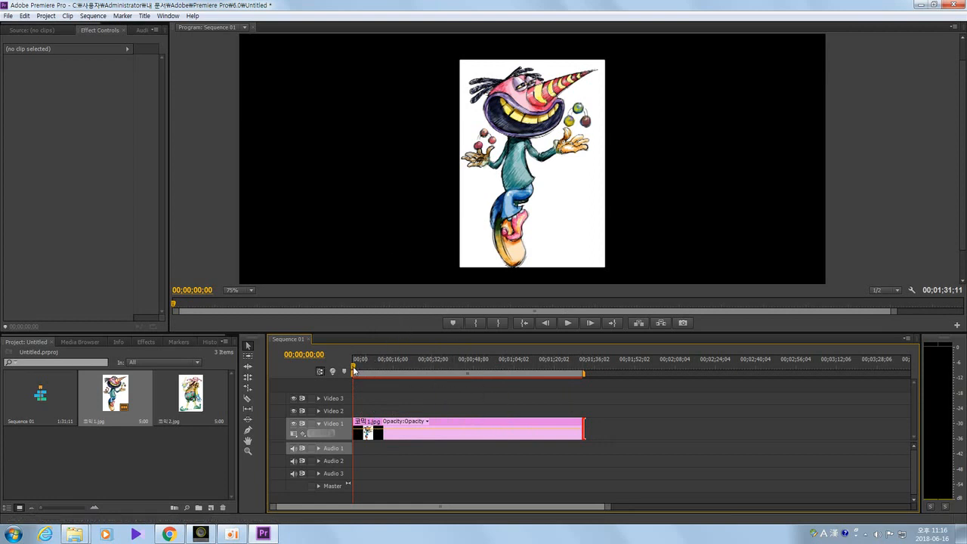
mouse_move(354, 369)
left_mouse_down()
mouse_move(486, 372)
mouse_move(342, 382)
mouse_move(444, 386)
mouse_move(342, 376)
left_mouse_up()
left_click(509, 229)
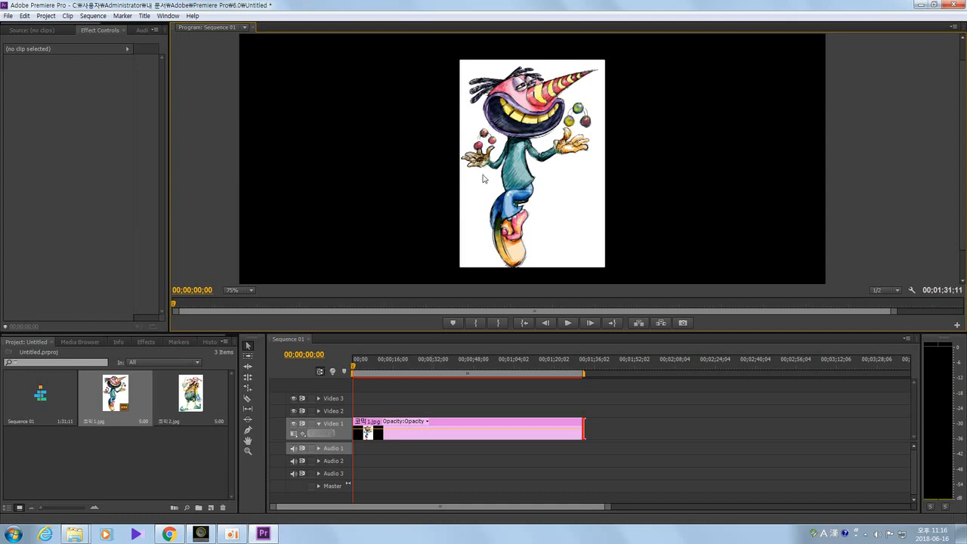
Step: Show the Effect Controls for the 코믹1.jpg clip on Video 1 and widen their panel slightly
left_click(30, 29)
left_click(94, 30)
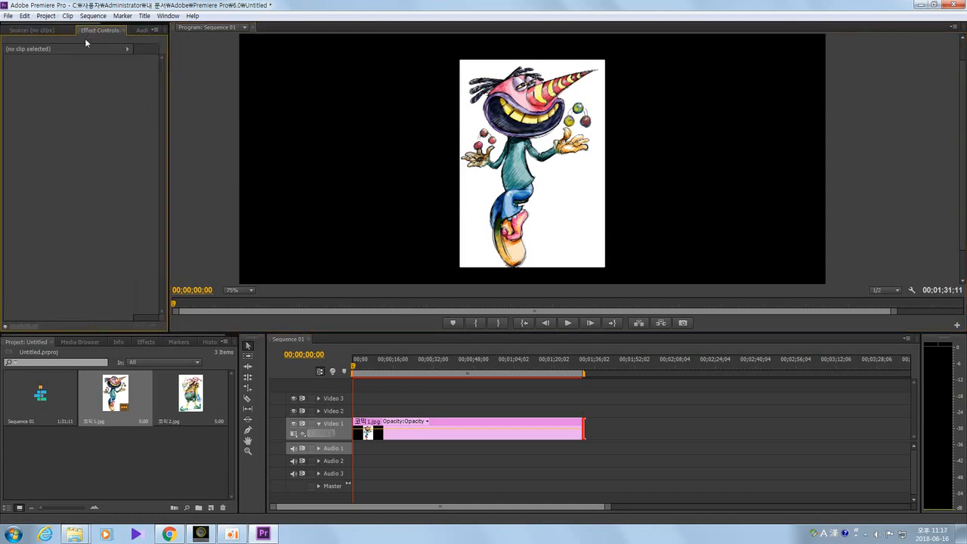
left_click(418, 421)
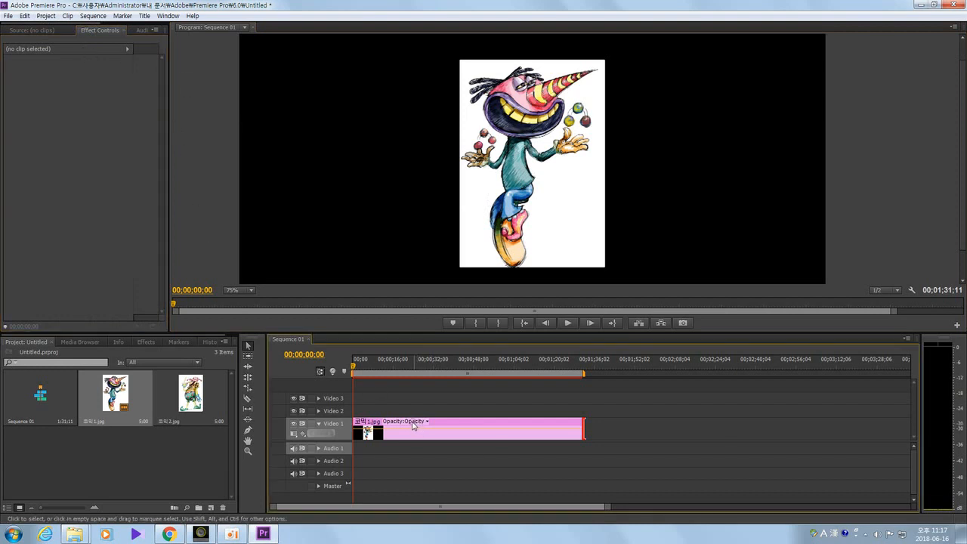
left_click(100, 30)
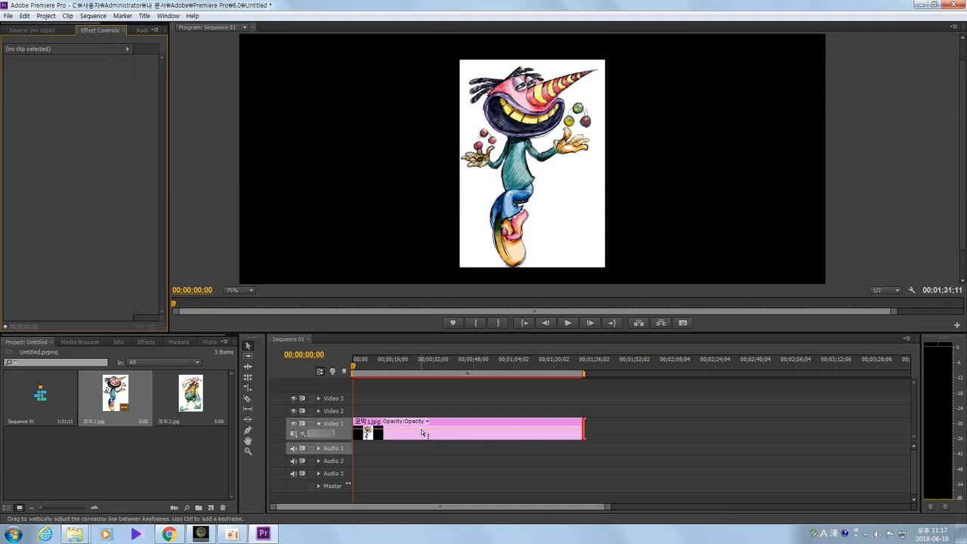
double_click(444, 429)
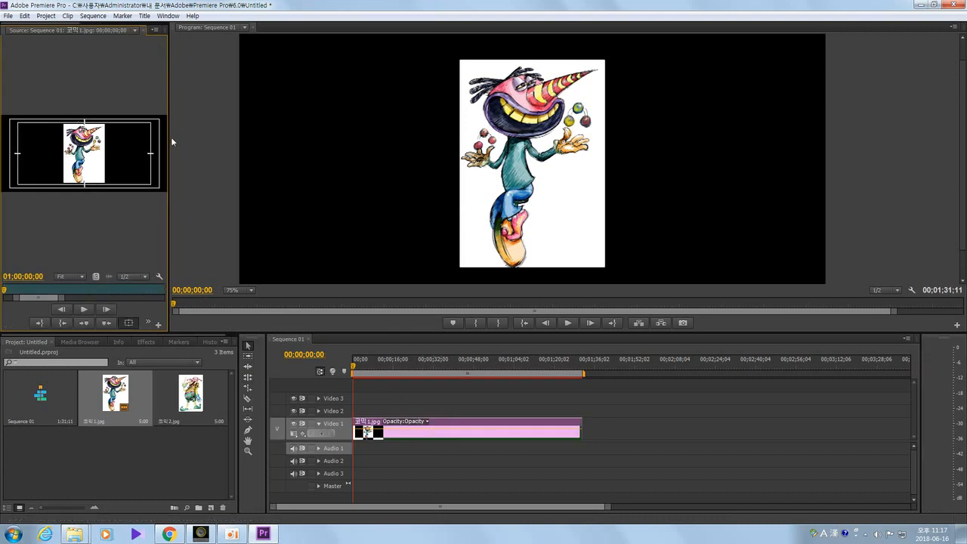
left_click_drag(167, 139, 289, 160)
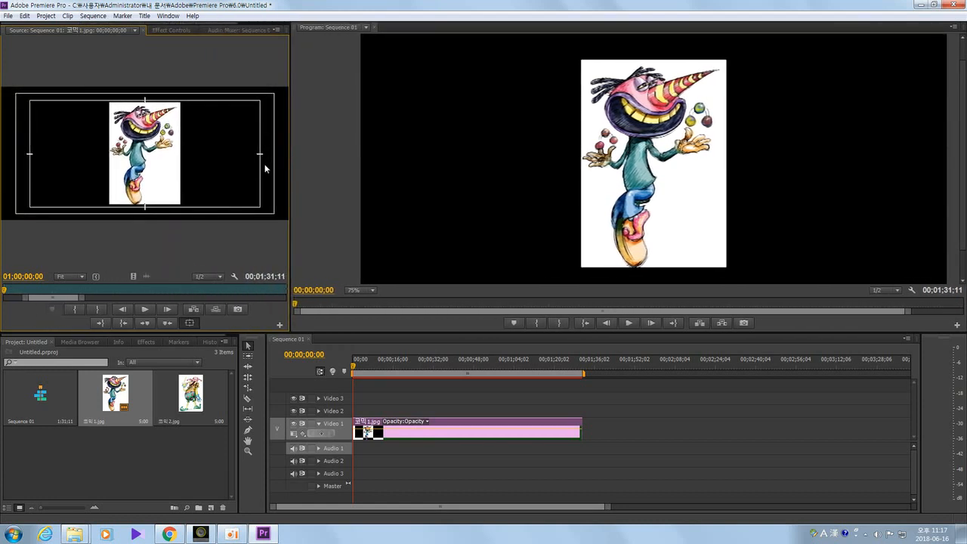
left_click(167, 31)
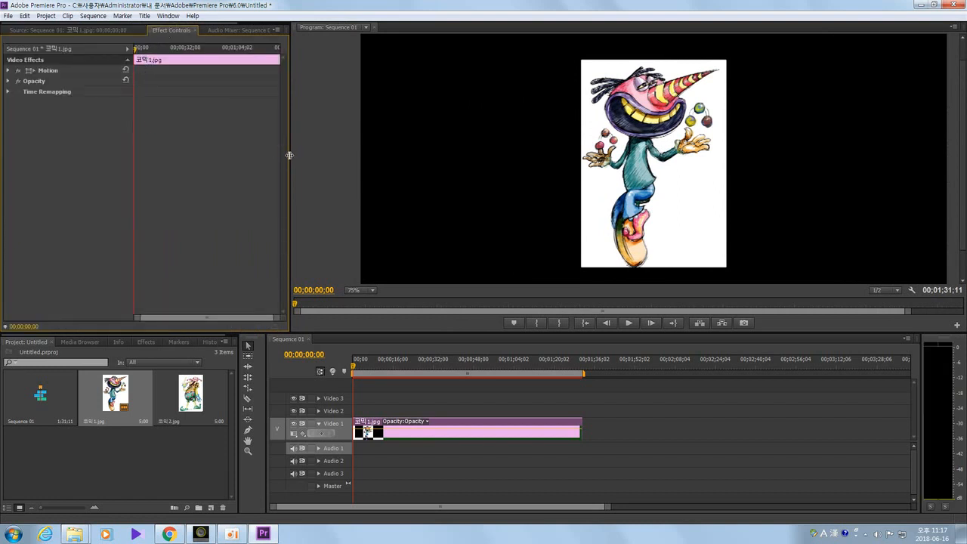
left_click_drag(290, 156, 204, 180)
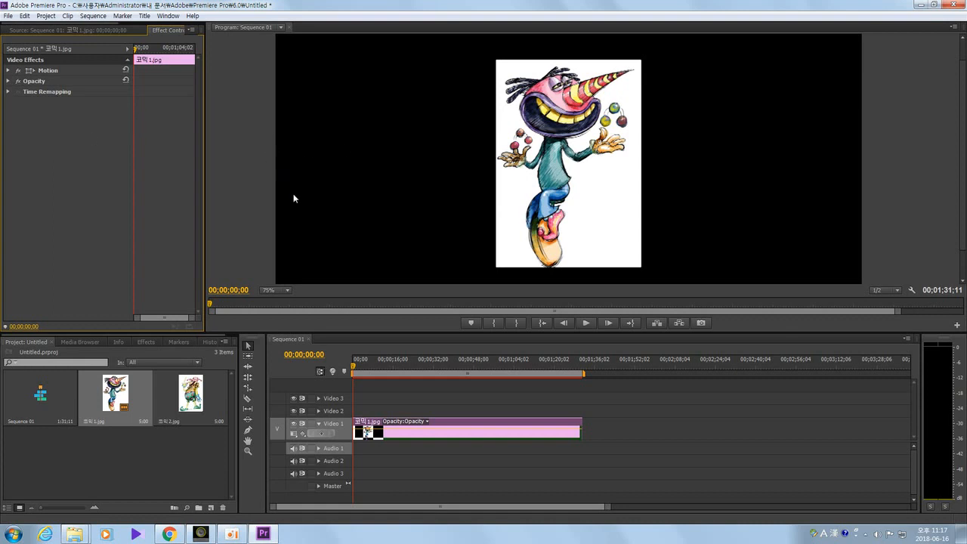
Step: Activate the clip's Motion effect and move the image to the left part of the video frame
left_click(41, 70)
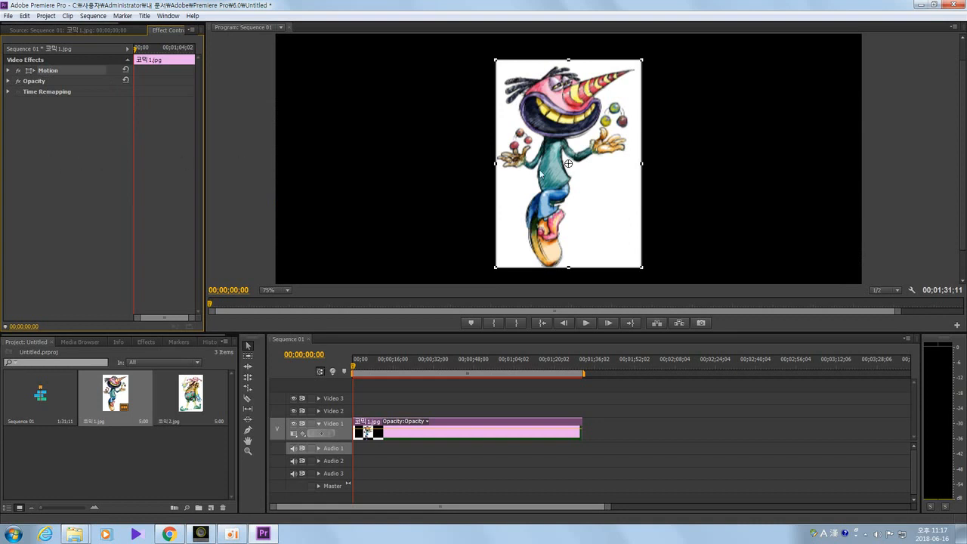
left_click_drag(568, 195, 380, 192)
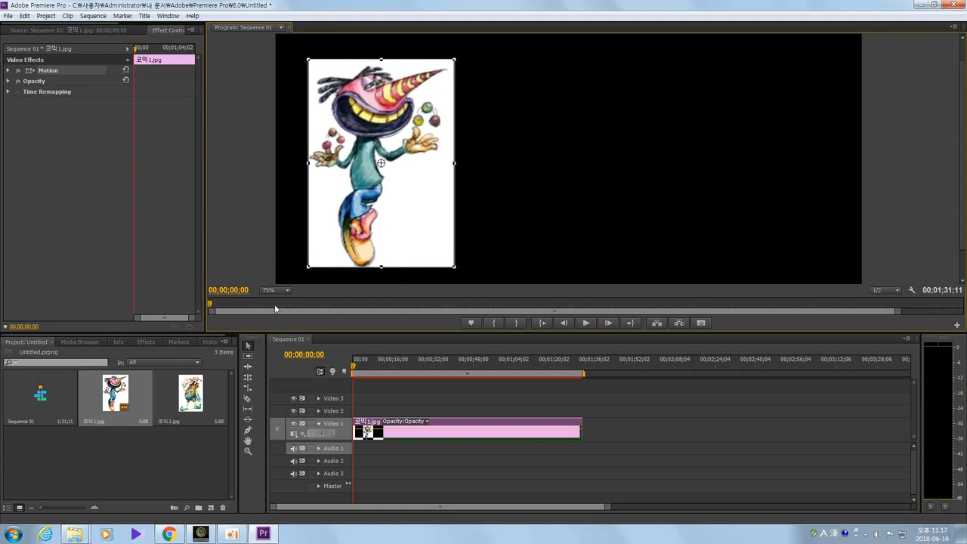
Step: View the Program monitor at 10%, 25%, 50% and 75% magnification
left_click(288, 290)
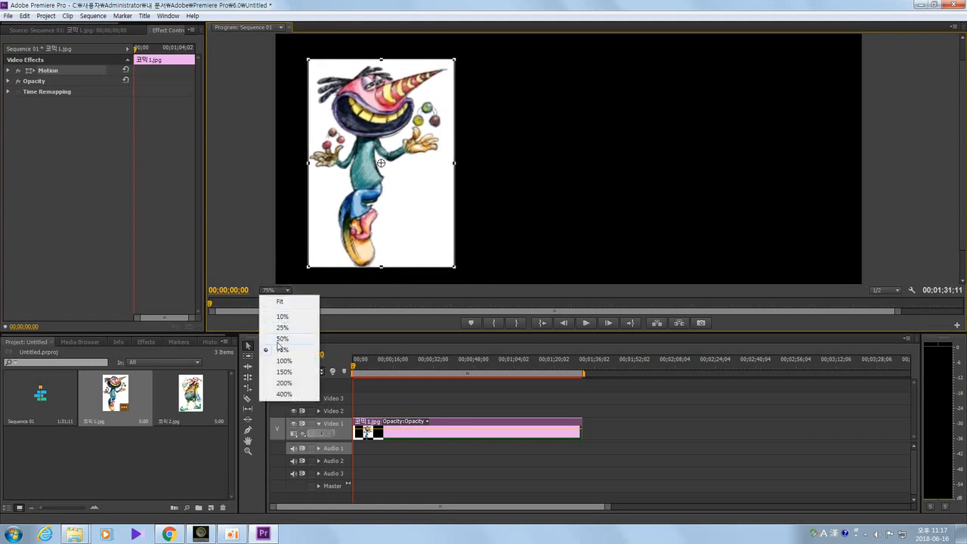
left_click(283, 316)
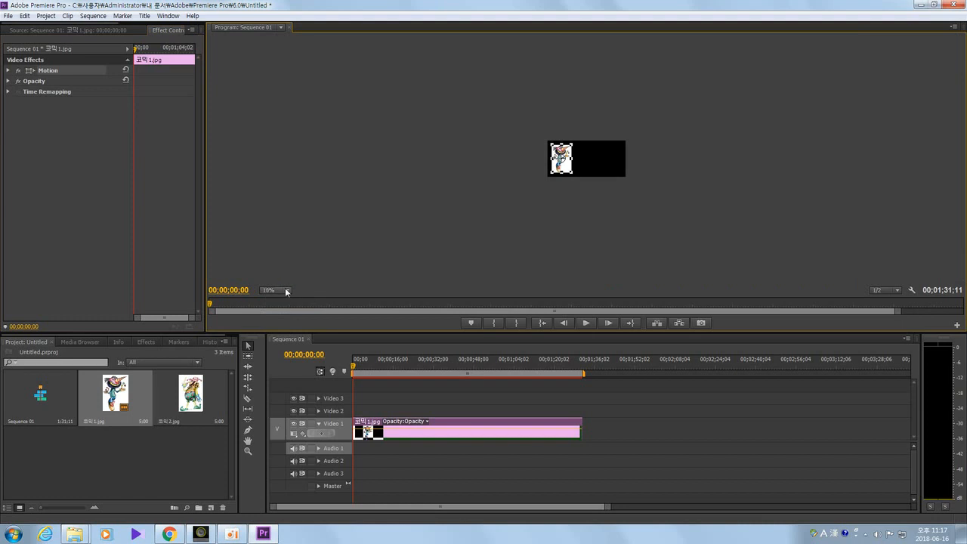
left_click(287, 291)
left_click(287, 329)
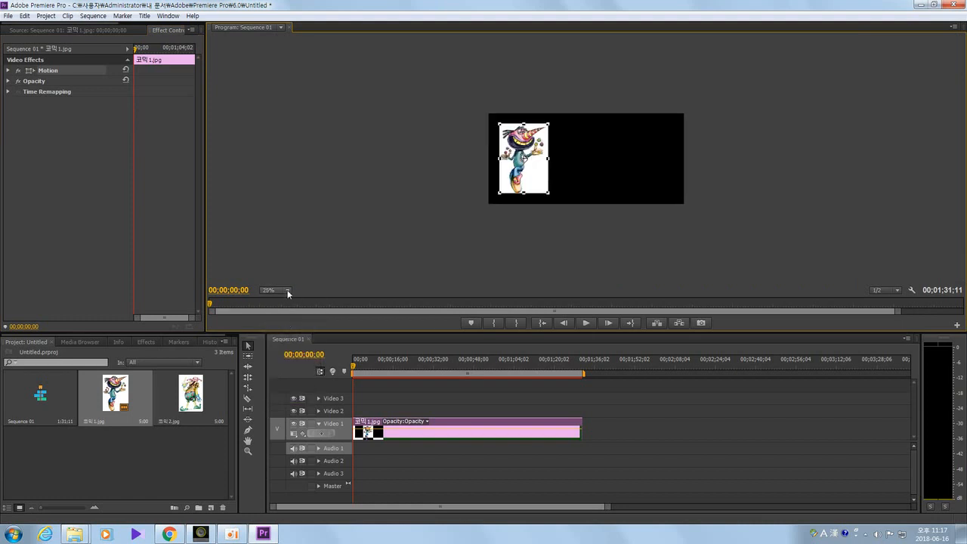
left_click(287, 290)
left_click(282, 338)
left_click(288, 290)
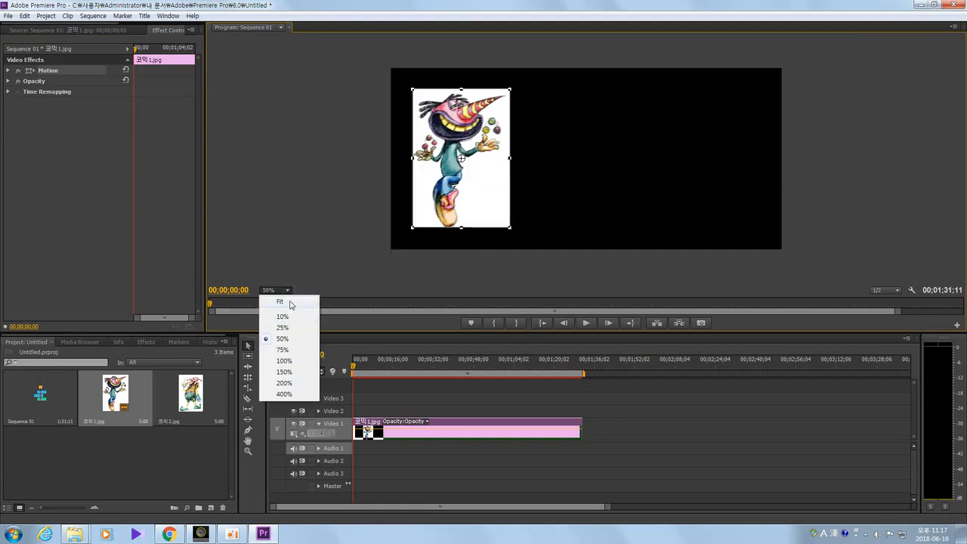
left_click(285, 351)
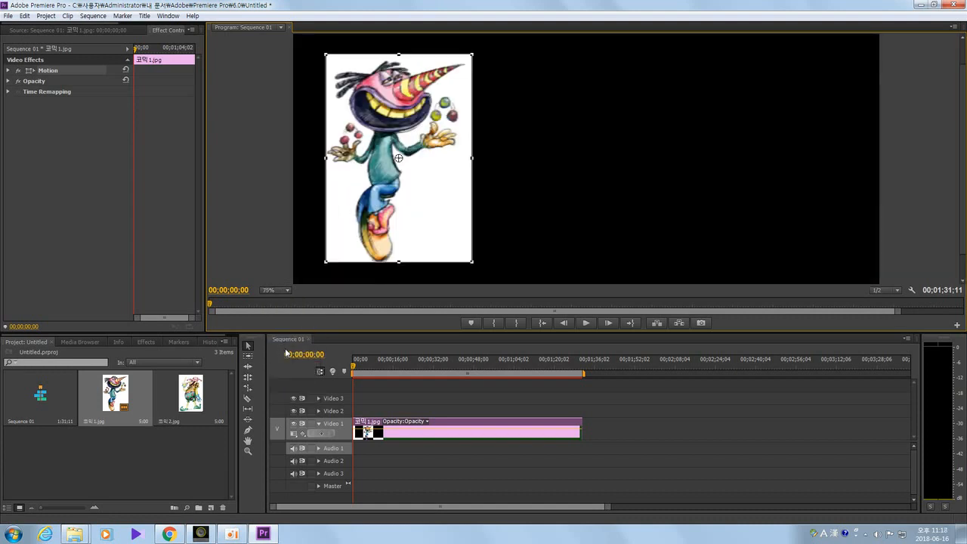
Step: Increase the Program monitor's height and move the playhead to 00;00;56;15
left_click_drag(334, 330, 331, 373)
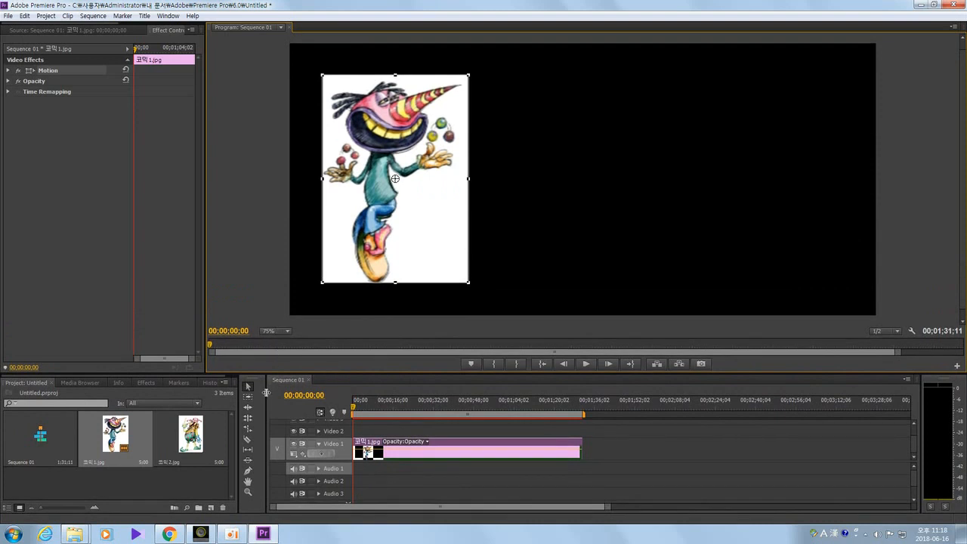
left_click_drag(307, 396, 495, 396)
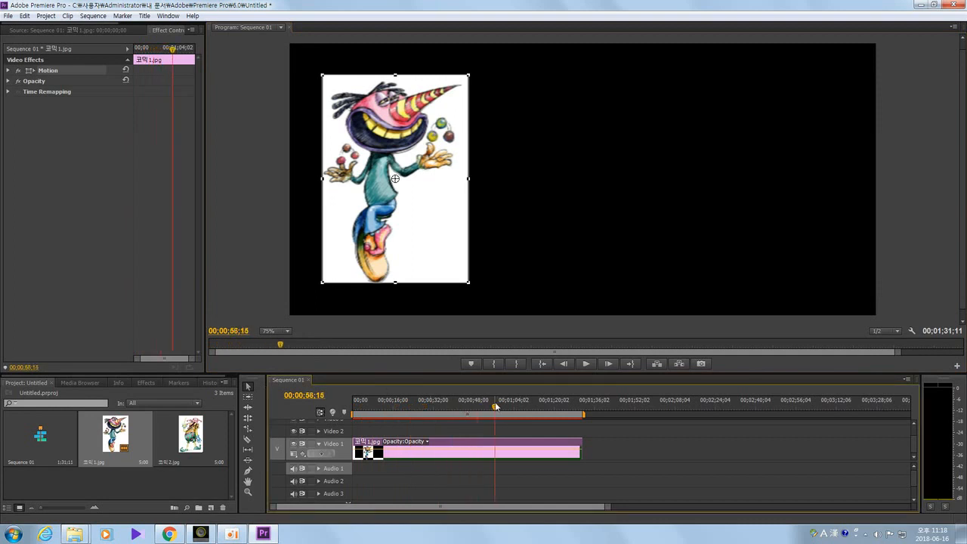
Step: Return the playhead to the start of the sequence and expand the 코믹1.jpg clip's Motion properties
left_click_drag(494, 406, 370, 406)
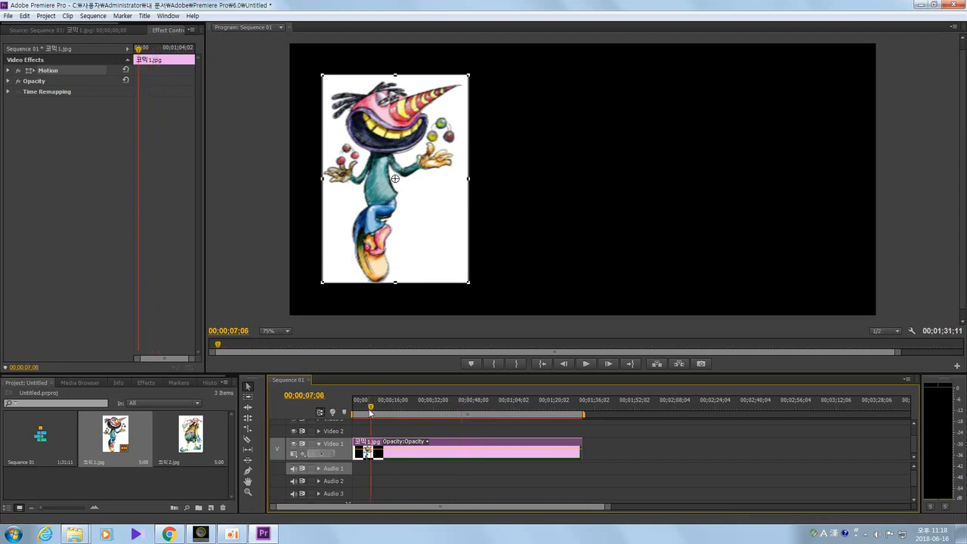
left_click_drag(371, 408, 349, 417)
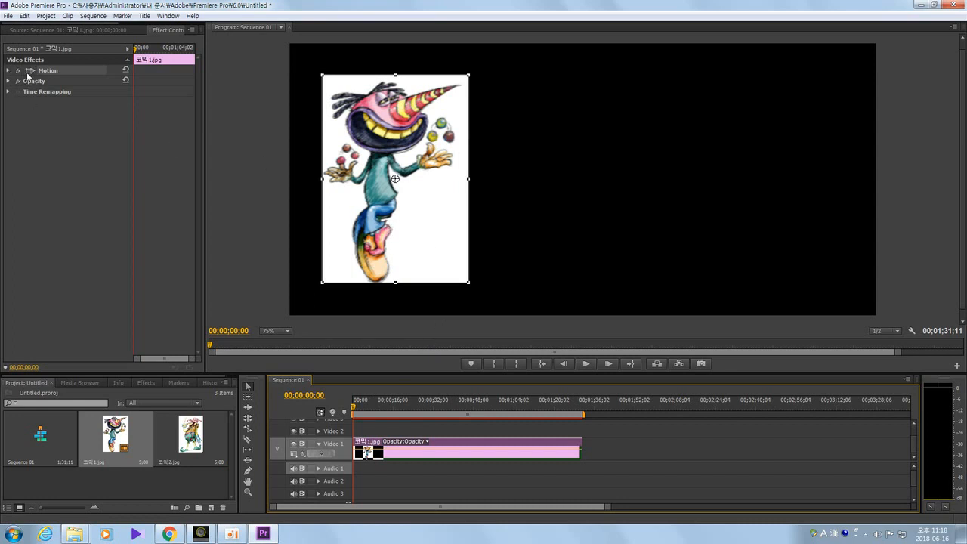
left_click(521, 253)
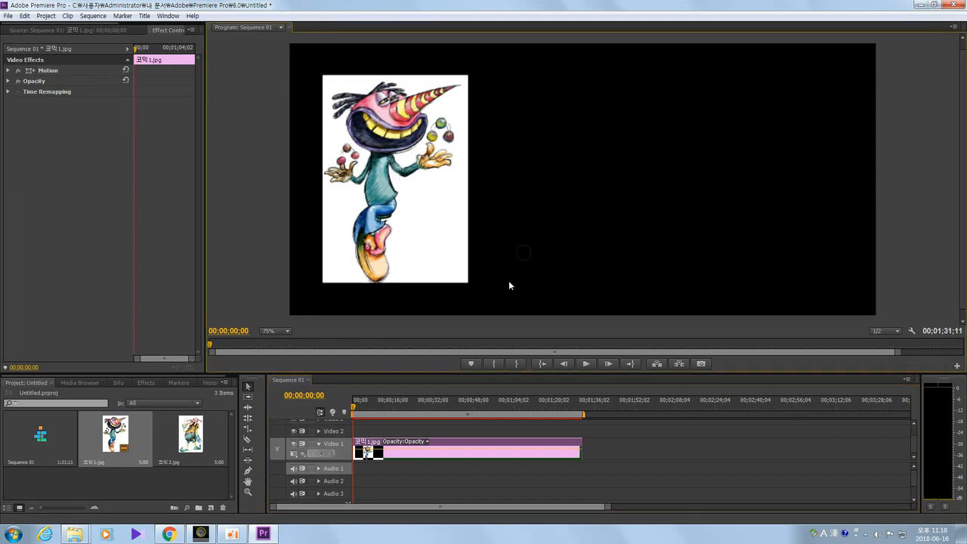
left_click(44, 70)
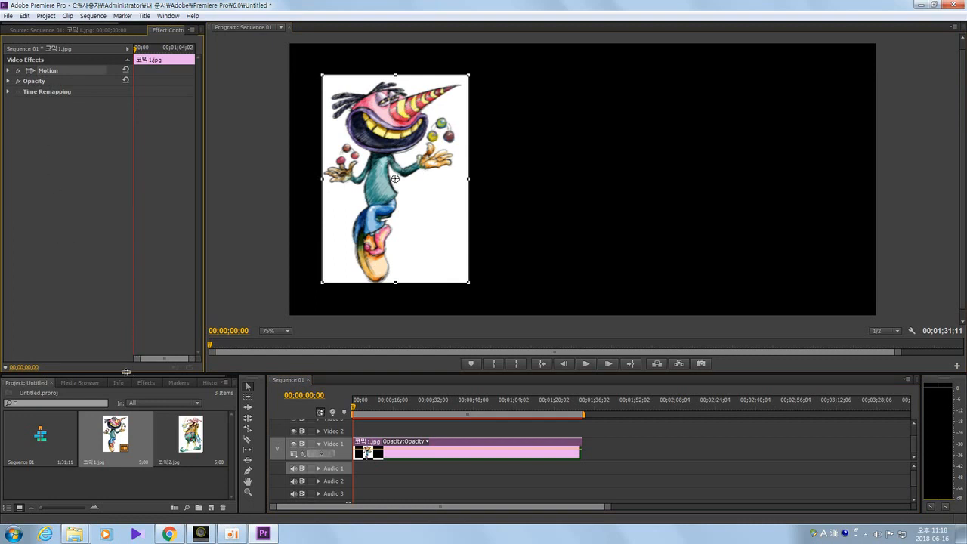
left_click(9, 70)
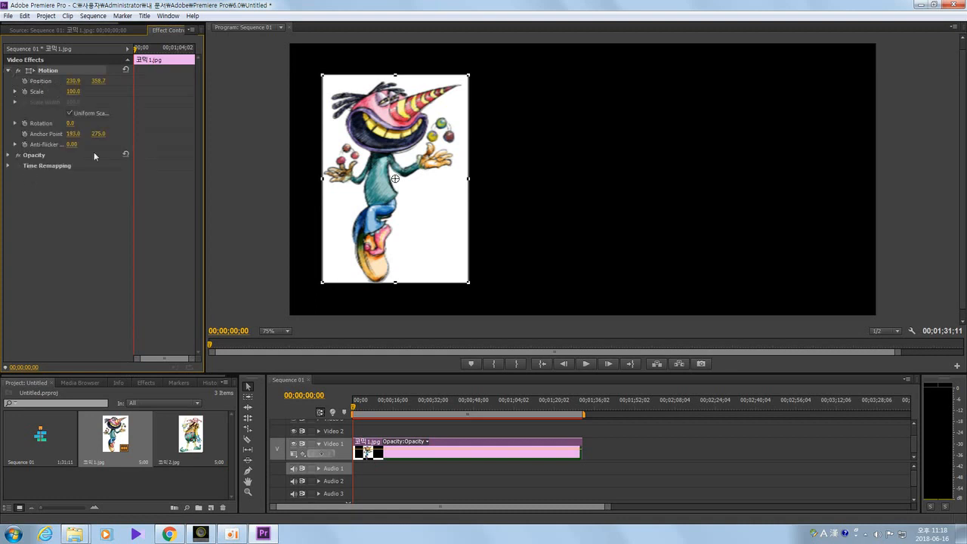
Step: Move the image to about position 201.2, 357.3 near the frame's left edge and turn on Position keyframing at 00;00;00;00
left_click_drag(397, 212, 526, 217)
left_click_drag(624, 223, 382, 213)
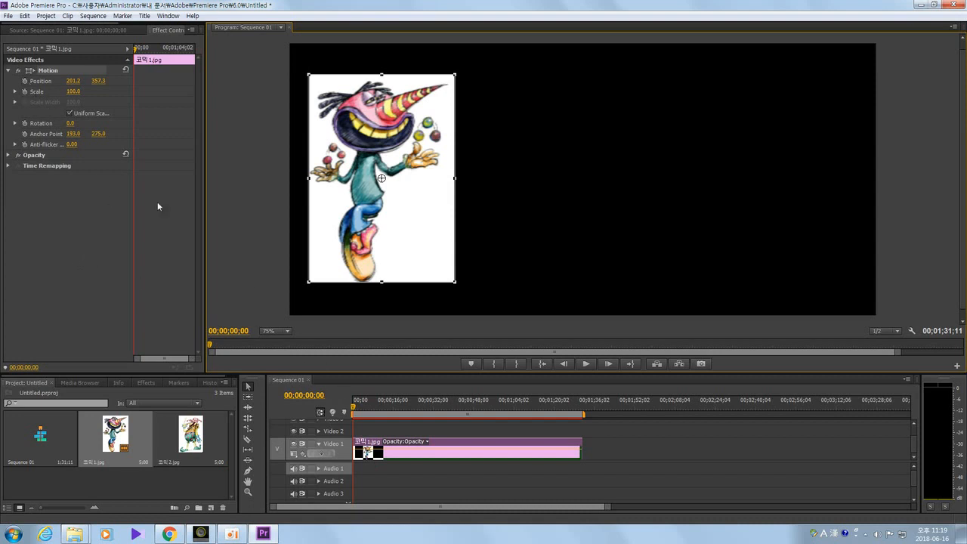
left_click(25, 81)
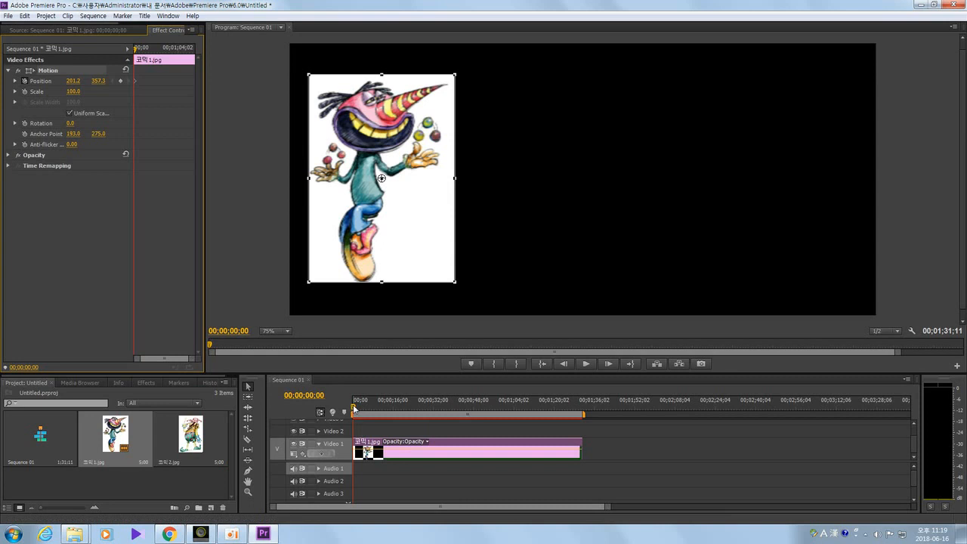
mouse_move(353, 408)
left_mouse_down()
mouse_move(373, 413)
mouse_move(343, 415)
left_mouse_up()
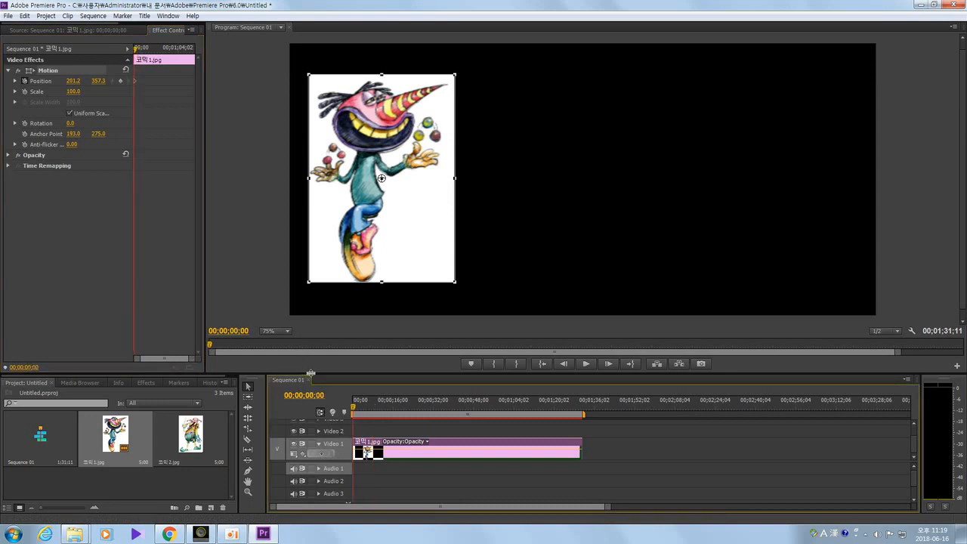
Step: Make the timeline area taller and move the playhead to 00;00;01;00 by entering 30 frames as the timecode
left_click_drag(311, 373, 317, 328)
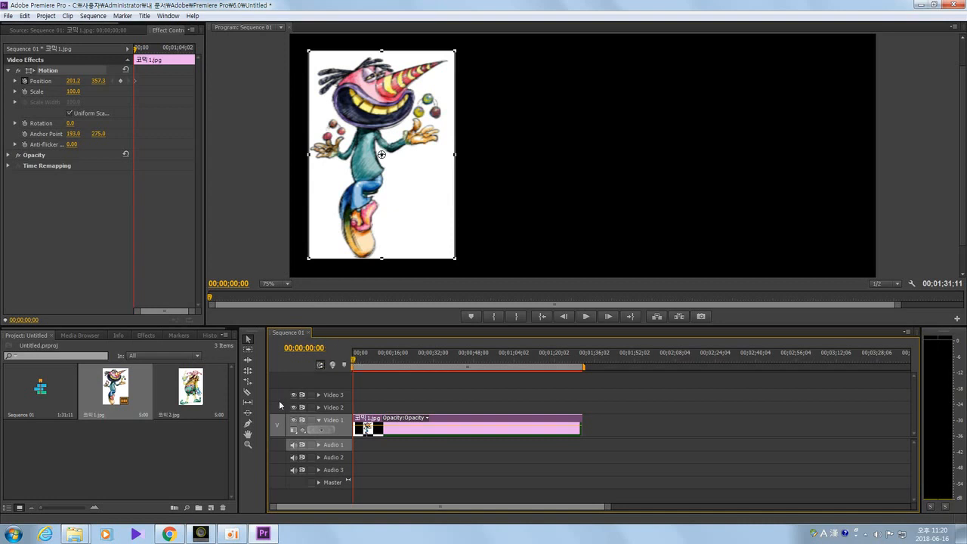
left_click(318, 349)
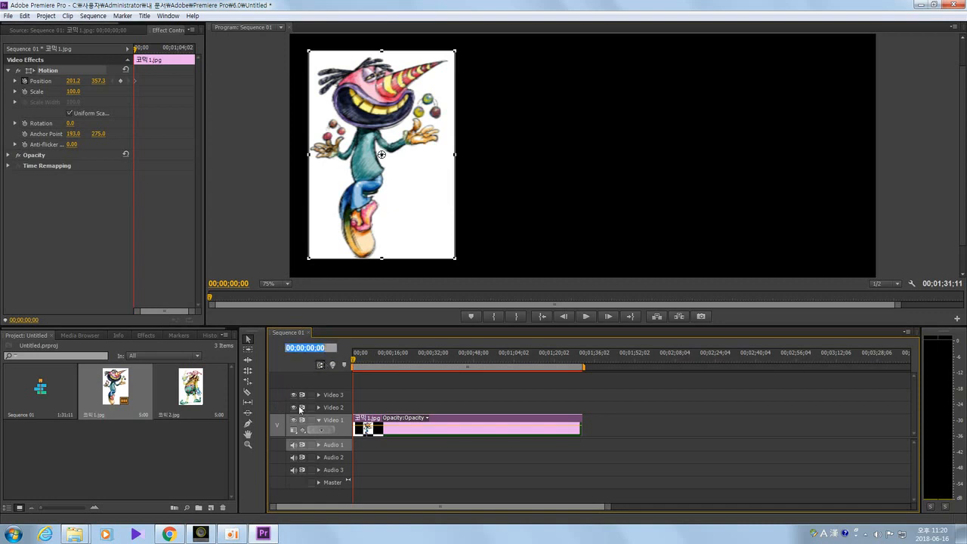
left_click(327, 349)
key("BackSpace")
key("BackSpace")
type("30")
key("Return")
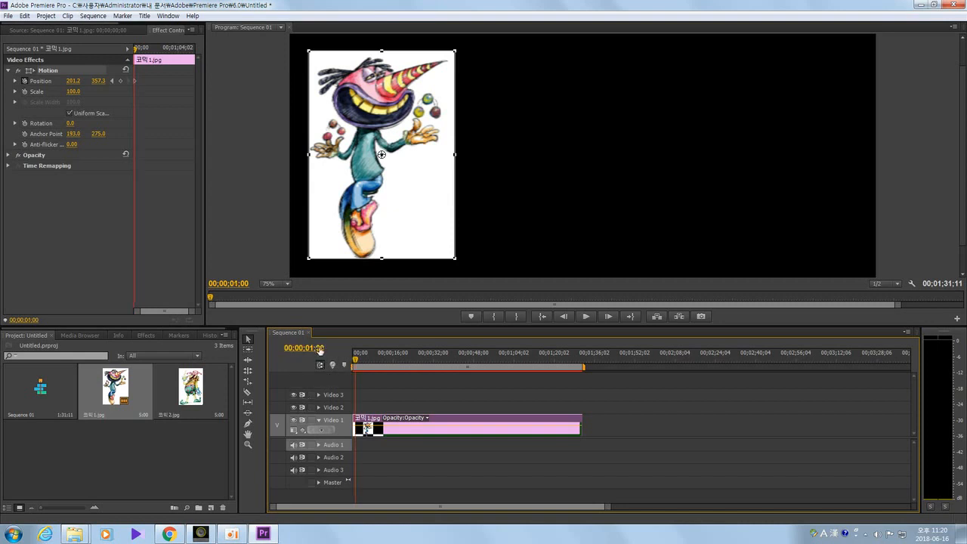
Step: Move the playhead to 00;00;03;00 by entering 300 as the sequence timecode
left_click(321, 348)
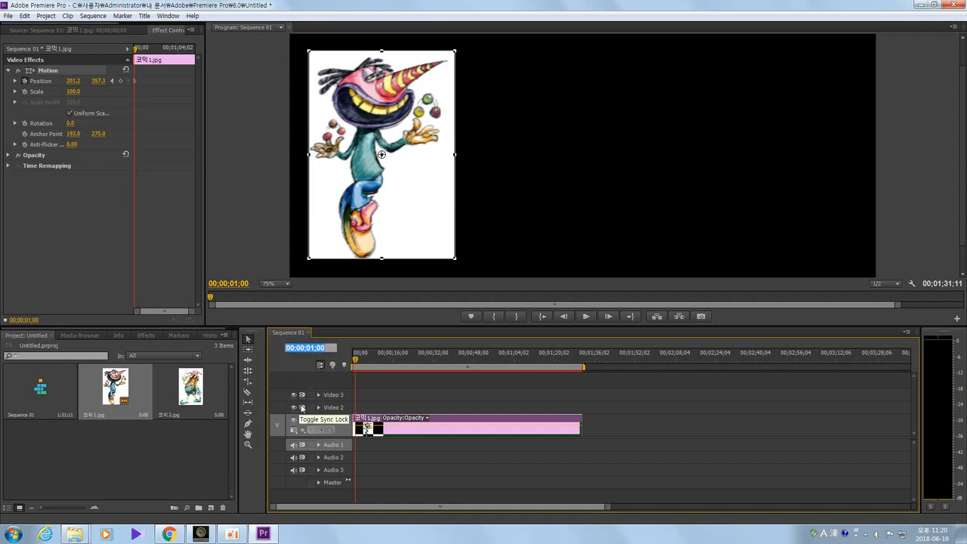
double_click(320, 348)
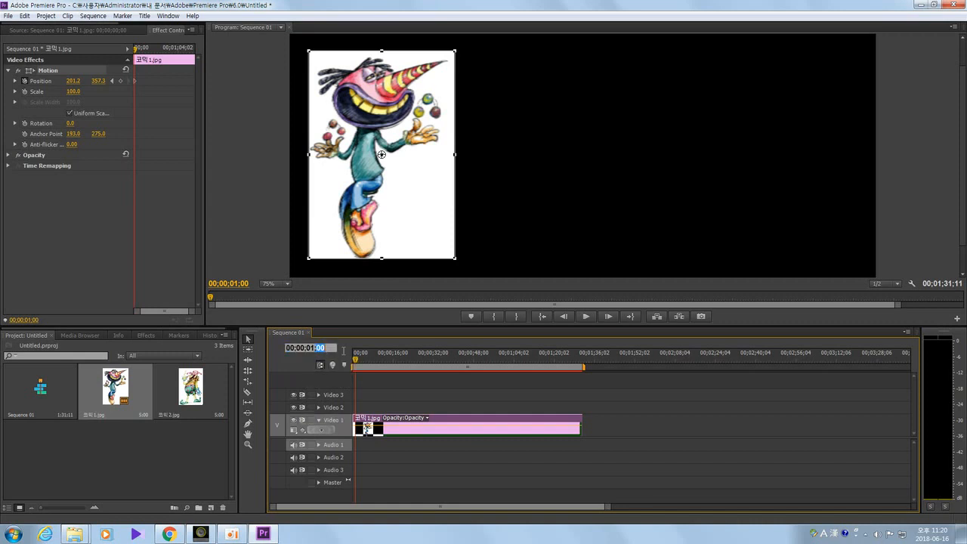
left_click(299, 366)
left_click(313, 350)
type("300")
key("Return")
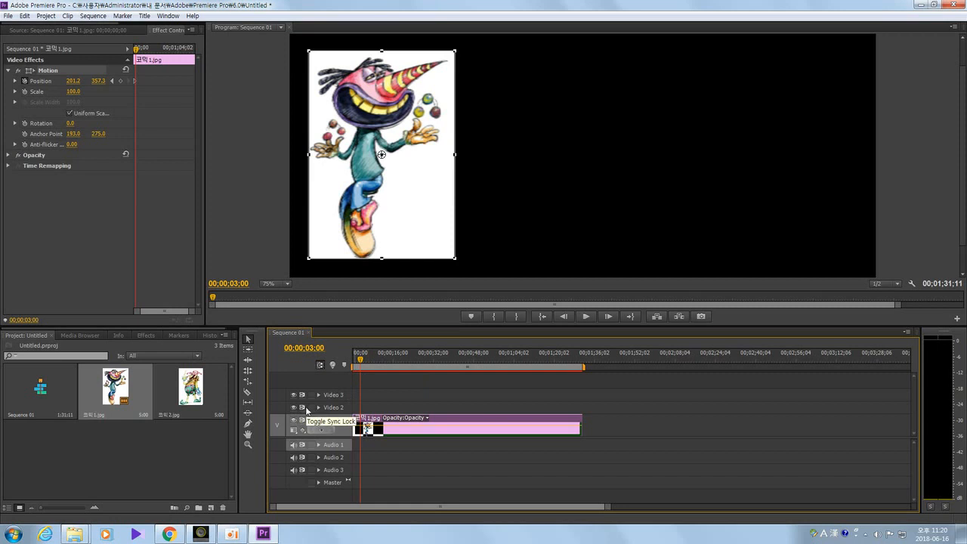
Step: Zoom in on the timeline around the playhead and scrub back to the start of the sequence
key("=")
key("=")
key("=")
key("=")
key("=")
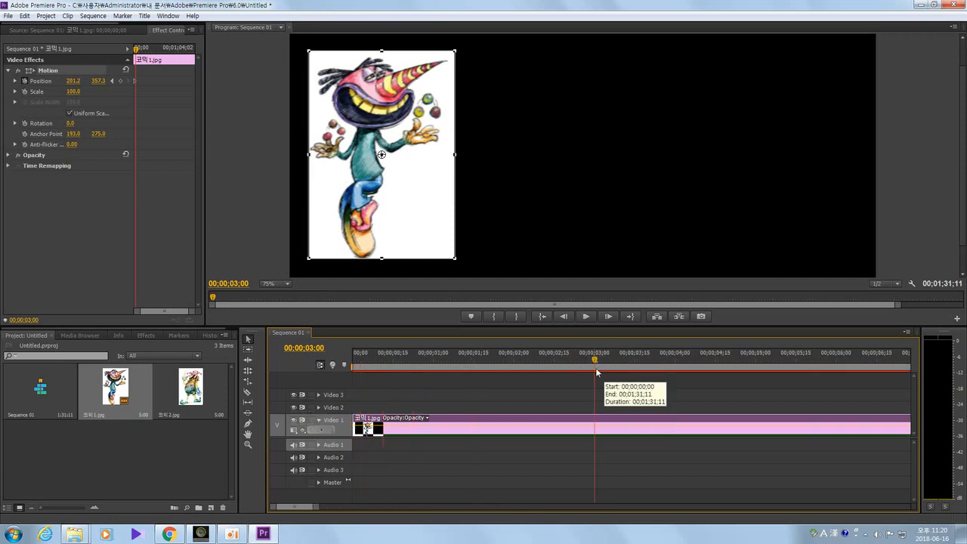
key("=")
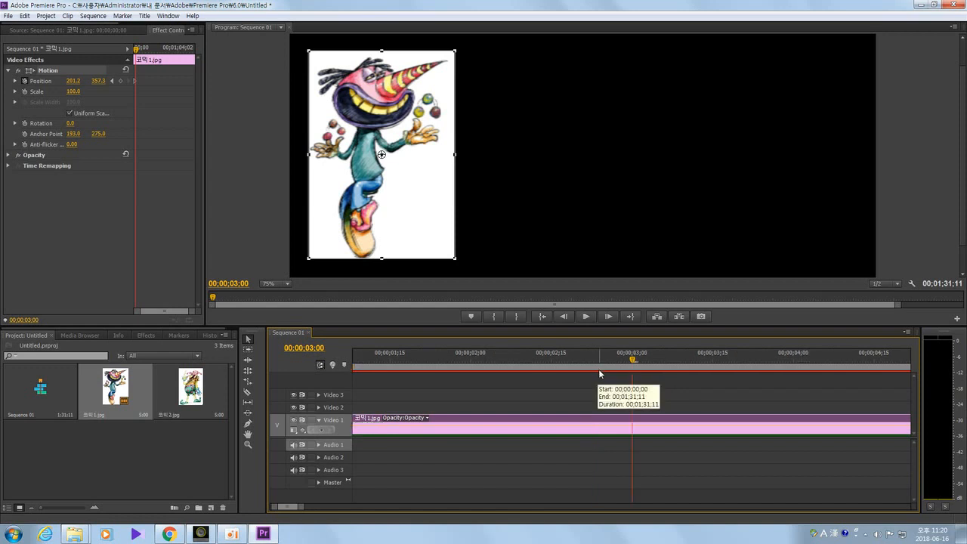
left_click_drag(633, 361, 603, 370)
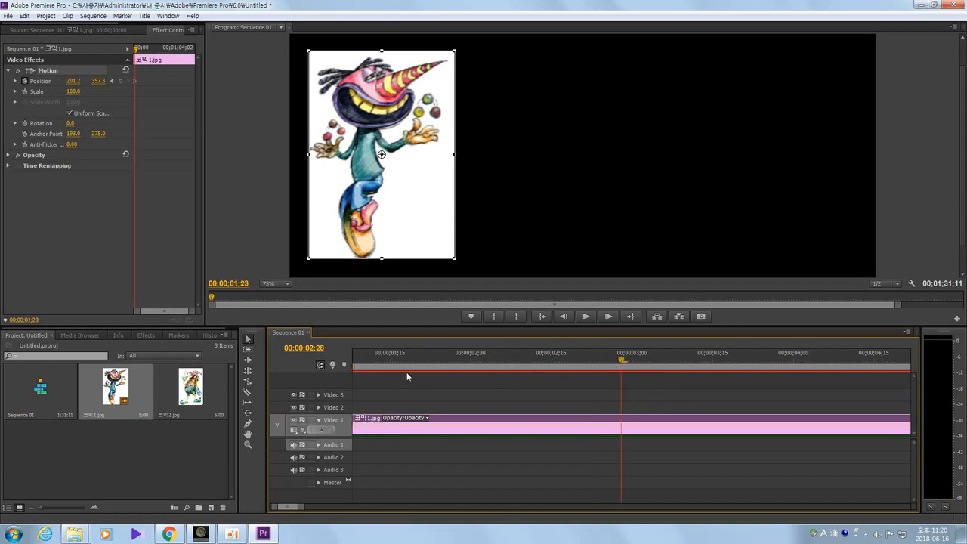
left_click_drag(406, 373, 332, 364)
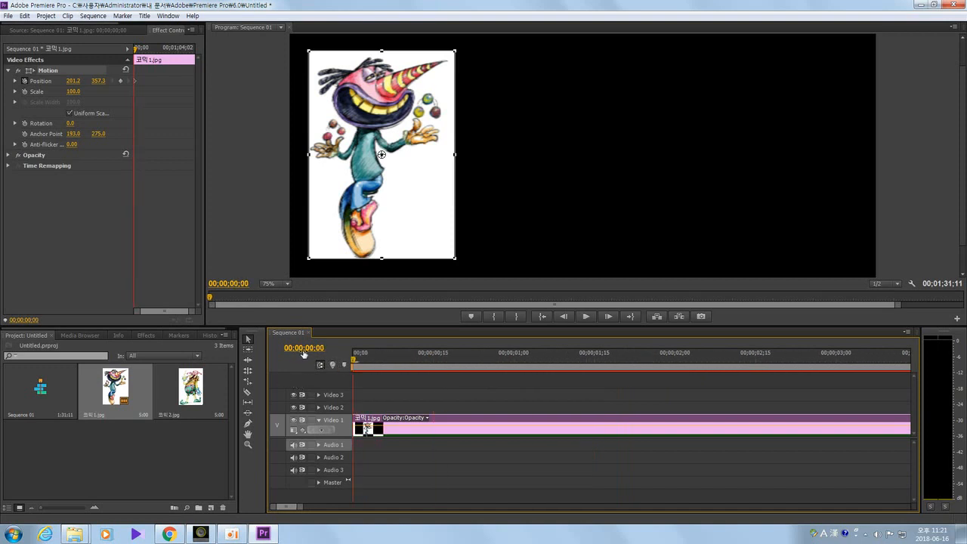
Step: Move the playhead to 00;00;01;00 and advance it from there with the relative timecode +200
left_click(311, 347)
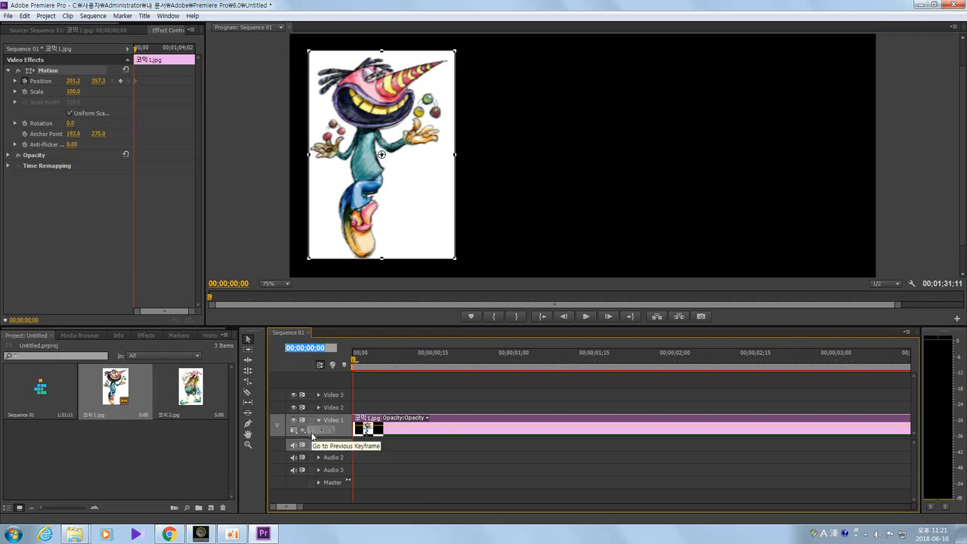
type("100")
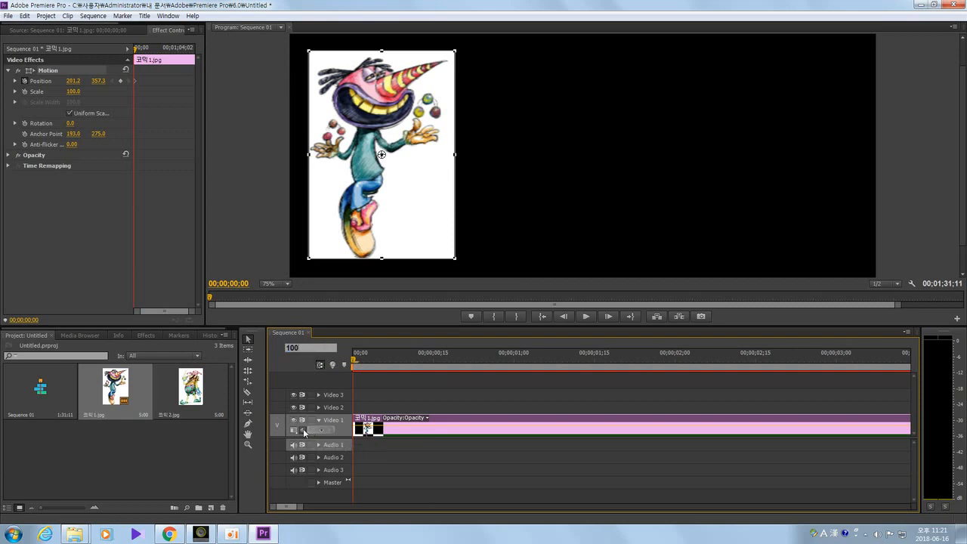
key("Return")
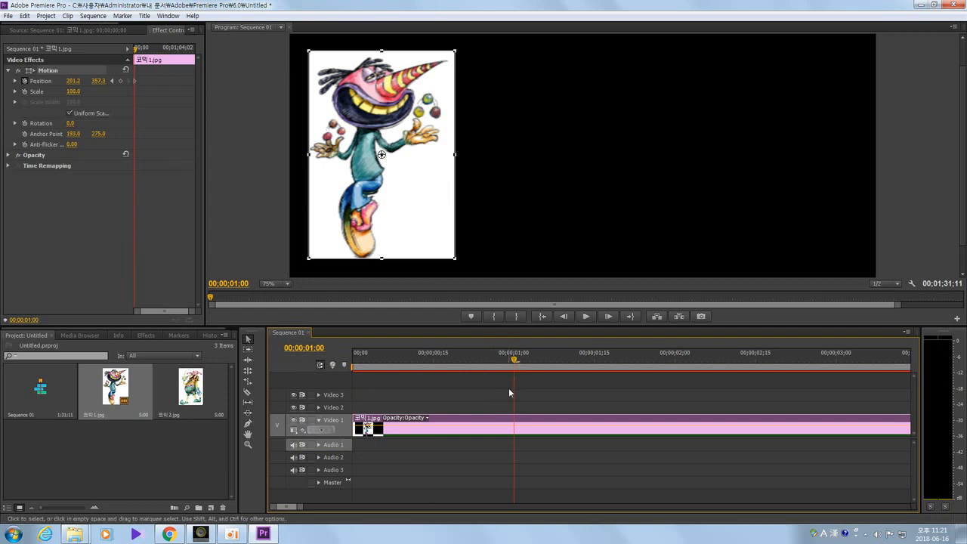
left_click(309, 350)
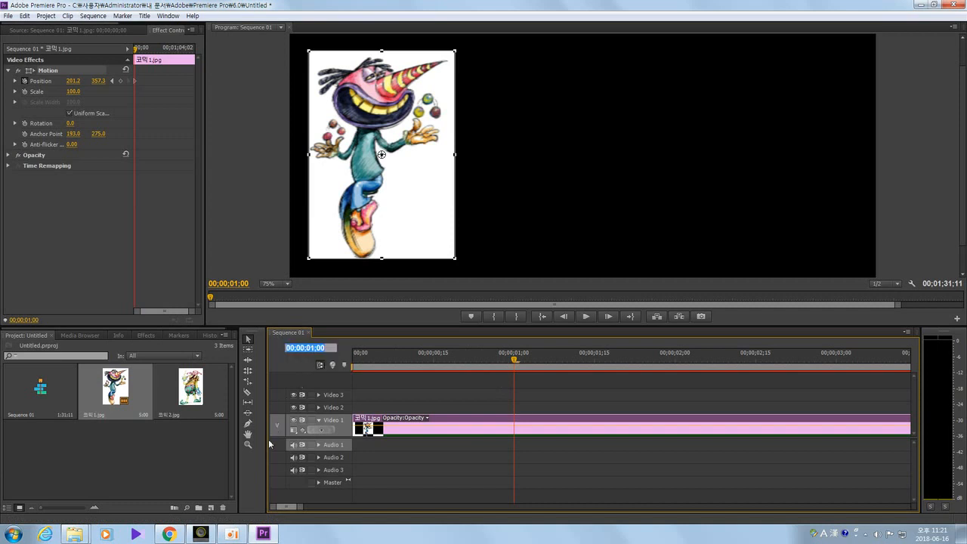
type("+200")
key("Return")
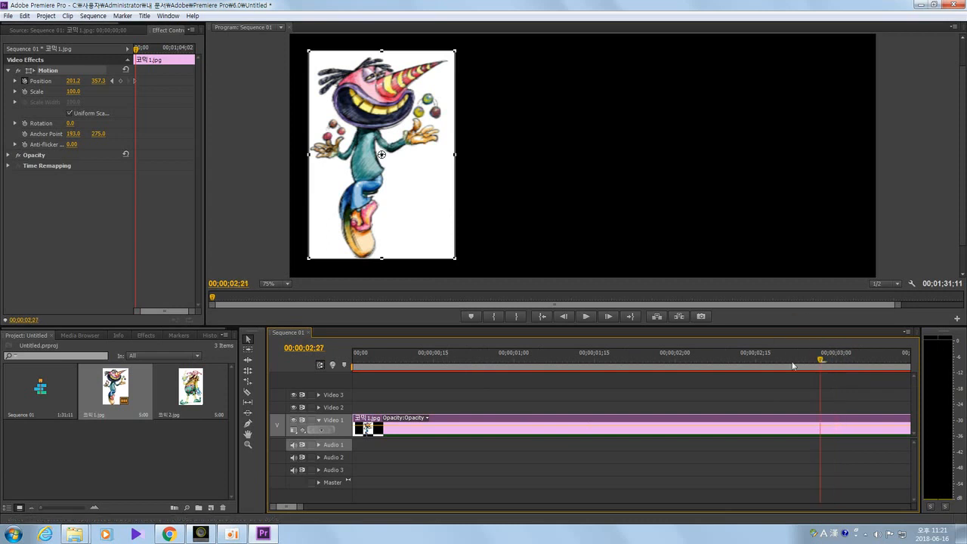
Step: Return the playhead to the start of the sequence and zoom the timeline out until the whole clip fits
left_click(357, 366)
left_click_drag(358, 375, 342, 376)
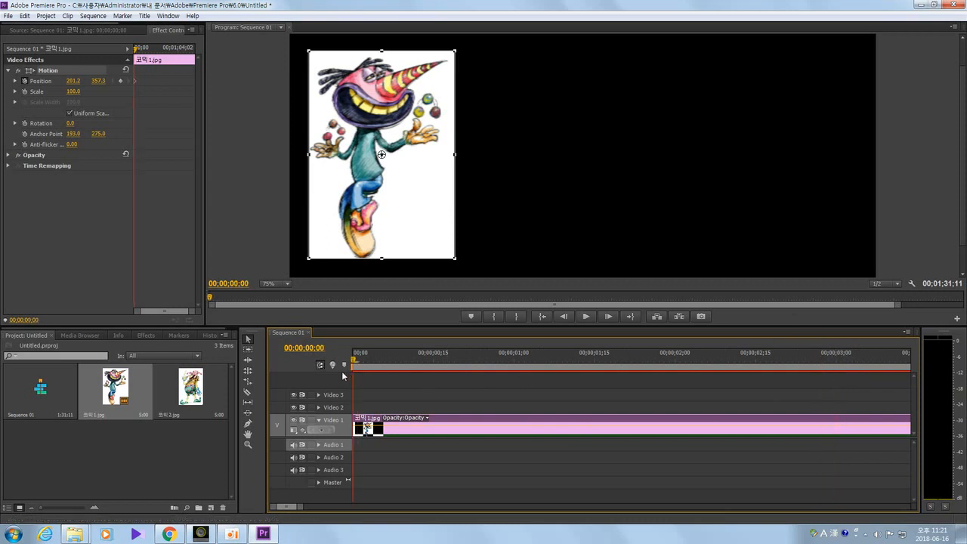
key("minus")
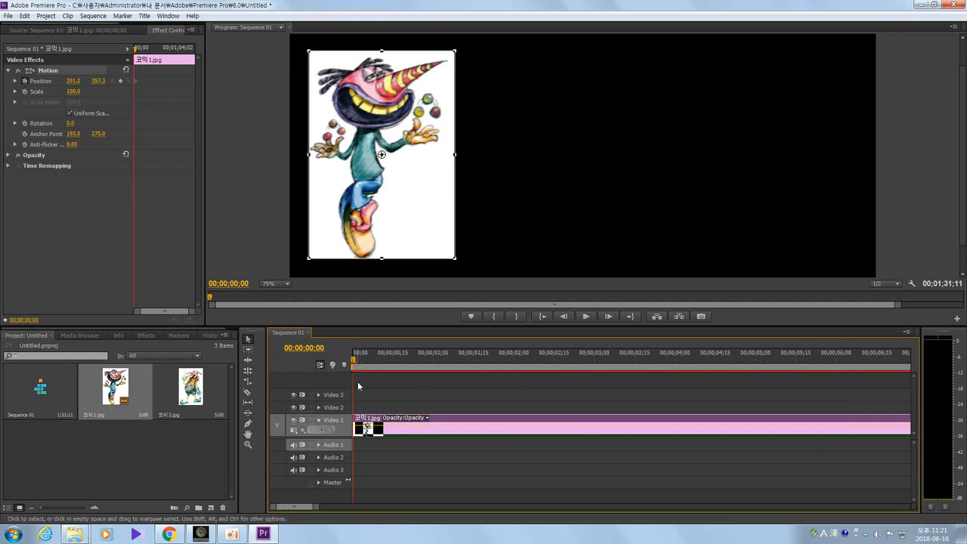
key("minus")
key("minus")
key("minus")
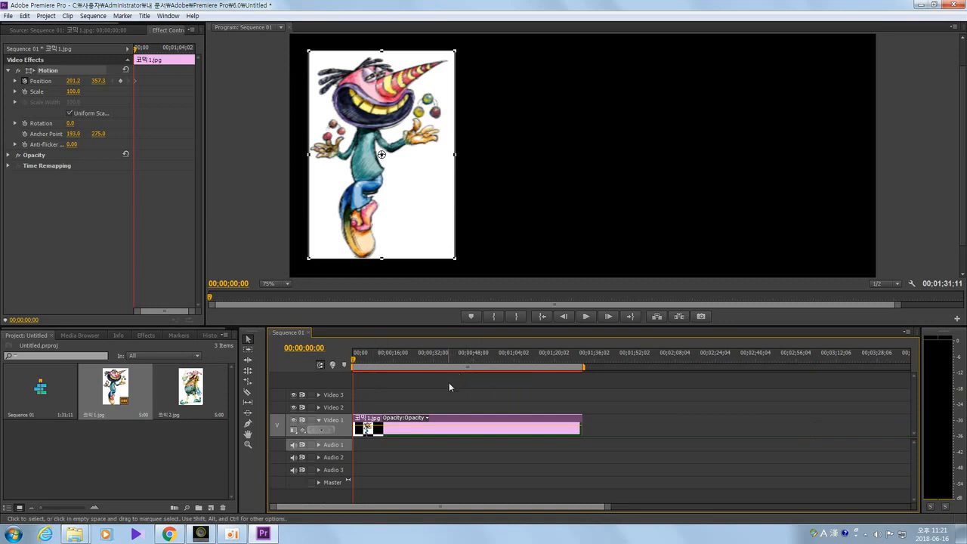
key("minus")
key("minus")
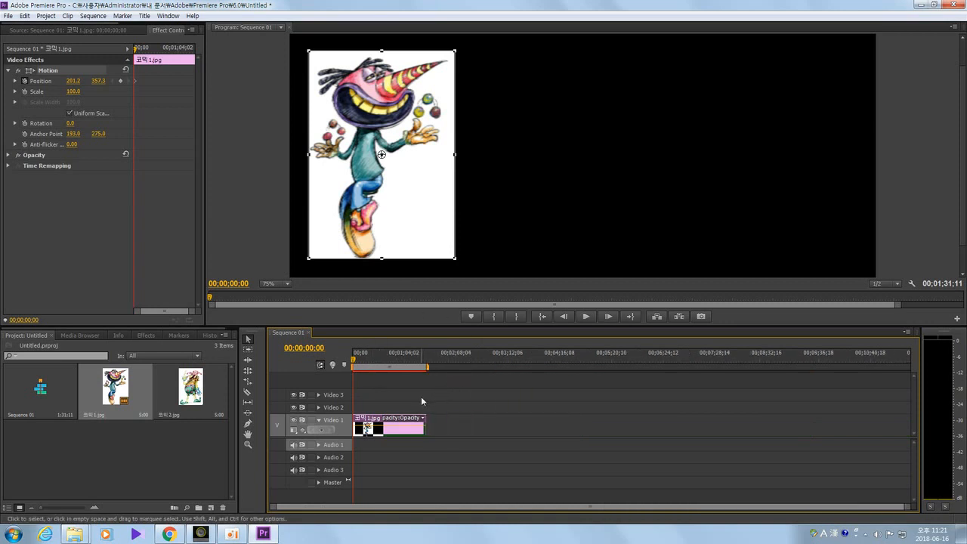
Step: Zoom the timeline in and out repeatedly to compare the 코믹1.jpg clip at different time scales
key("equal")
key("equal")
key("equal")
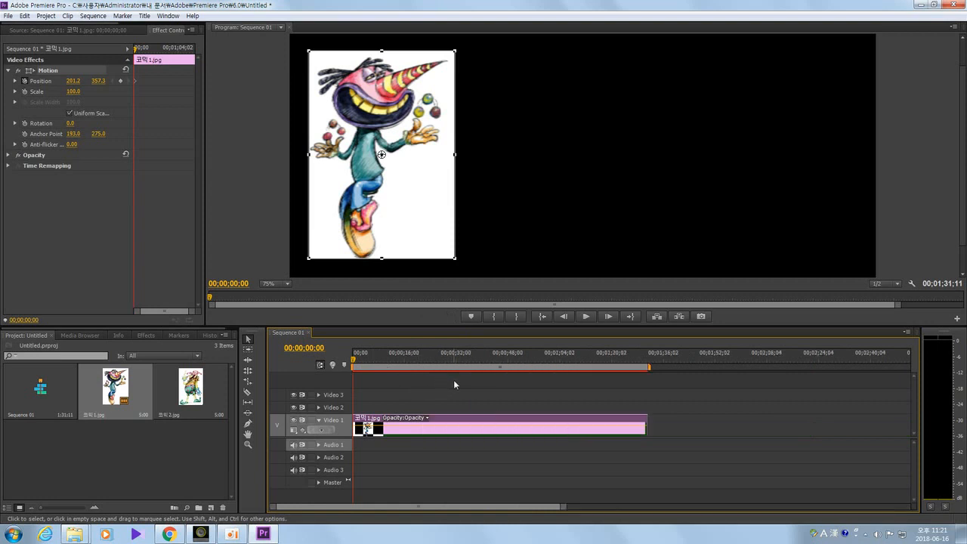
key("minus")
key("minus")
key("minus")
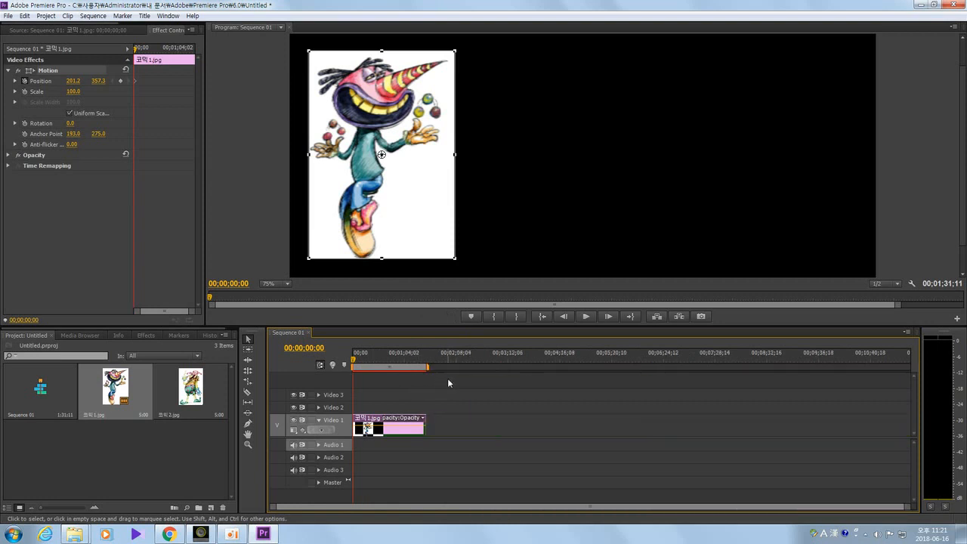
key("equal")
key("equal")
key("equal")
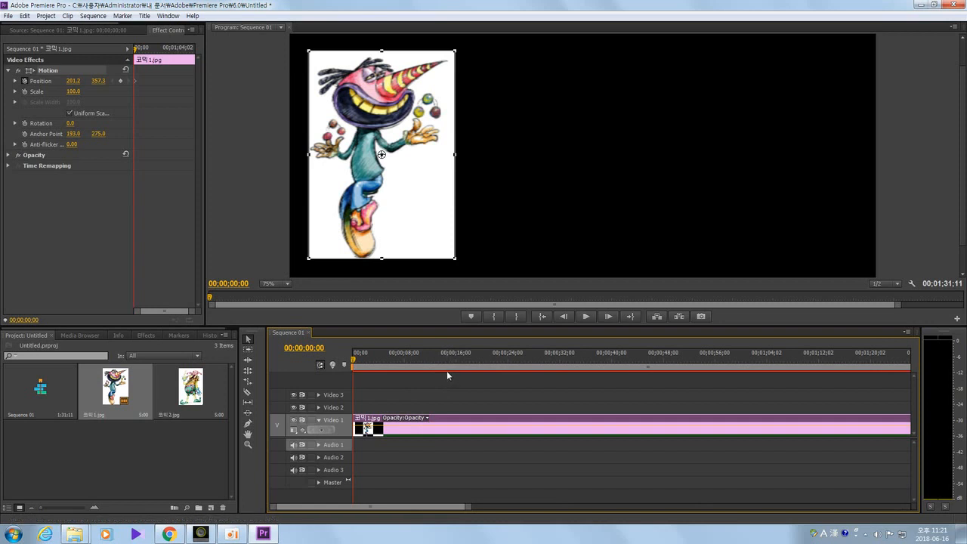
key("minus")
key("minus")
key("minus")
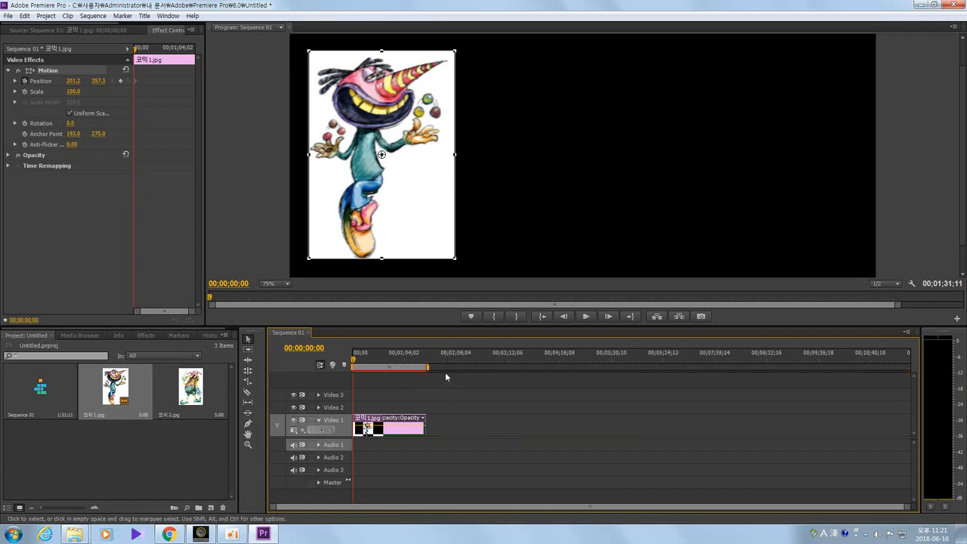
key("equal")
key("equal")
key("equal")
key("minus")
key("minus")
key("minus")
key("equal")
key("equal")
key("minus")
key("minus")
key("minus")
key("equal")
key("equal")
key("equal")
key("minus")
key("minus")
key("minus")
key("equal")
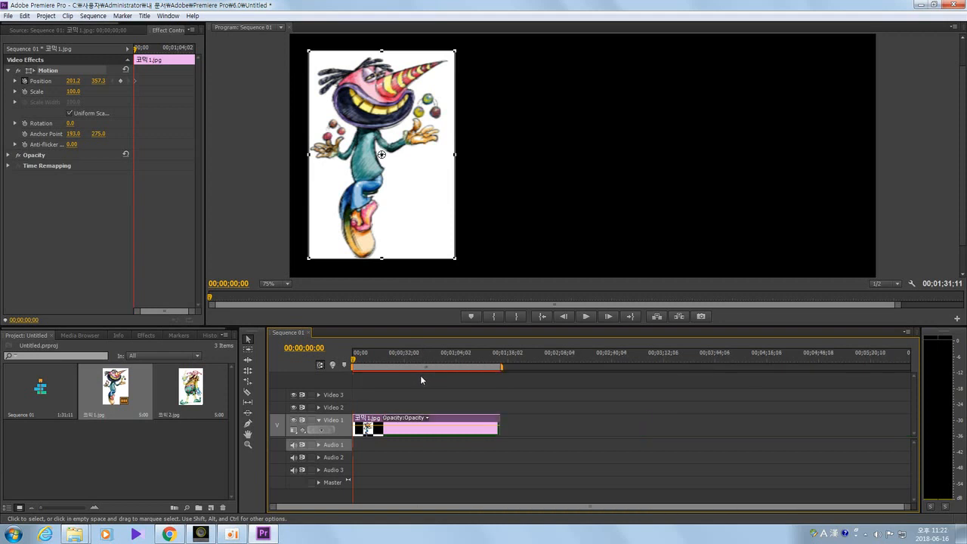
key("equal")
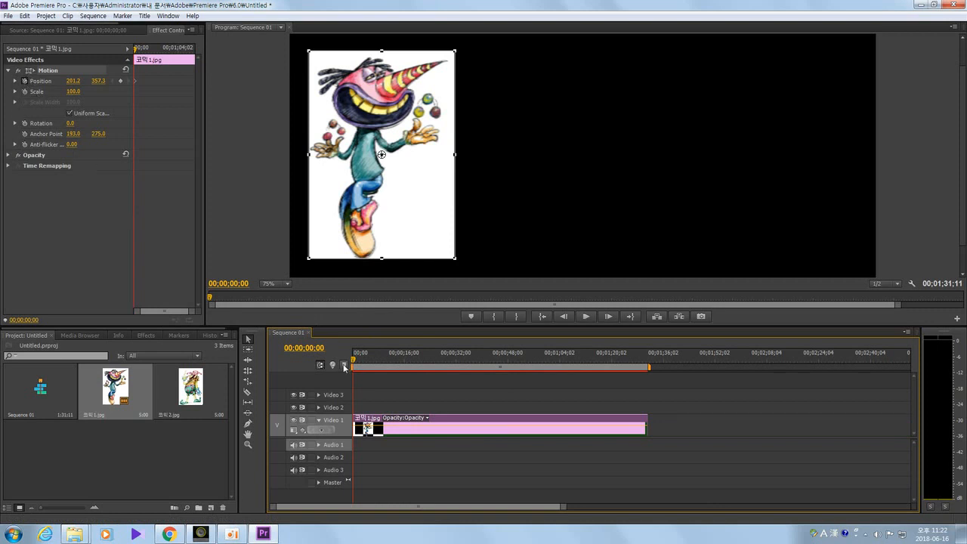
Step: Move the playhead to 00;00;07;00 and zoom in on the timeline around it
left_click_drag(355, 363, 378, 371)
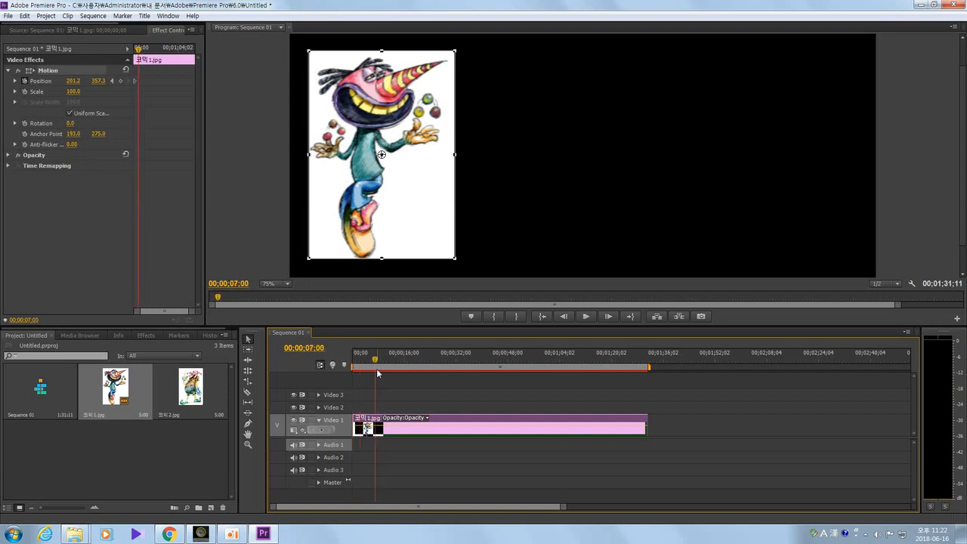
key("=")
key("=")
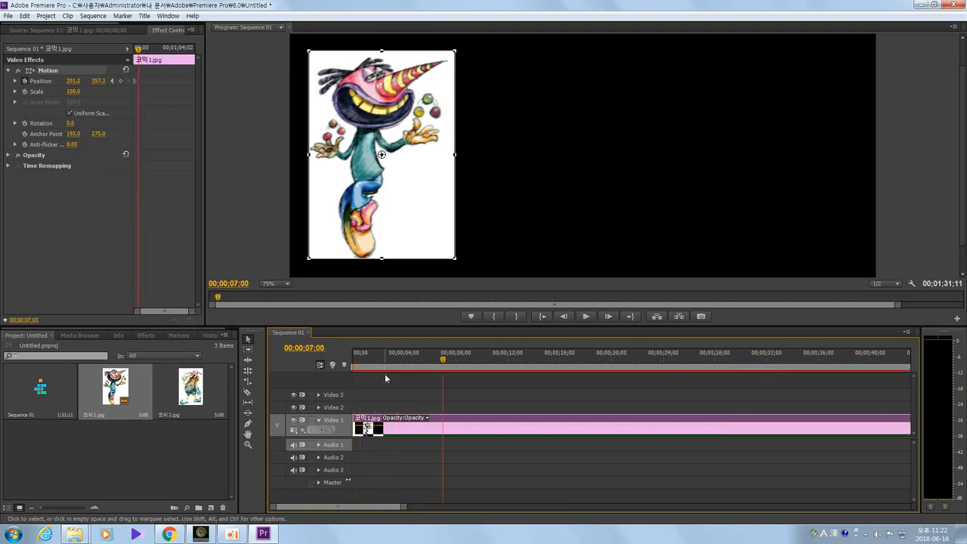
Step: Add position keyframes to the 코믹1.jpg clip at 00;00;03;05 (about 587, 556) and 00;00;04;12 (about 1054, 349) by repositioning the image
key("=")
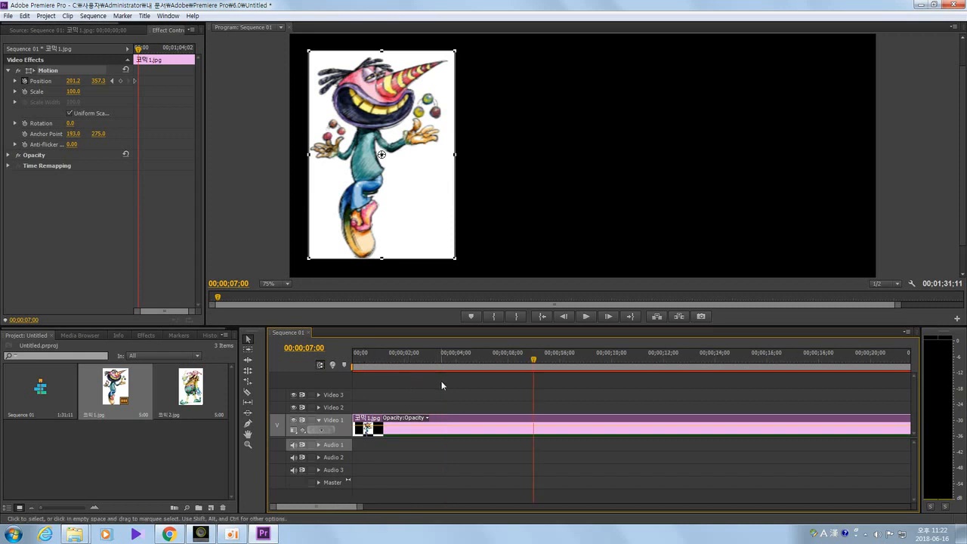
left_click(521, 365)
left_click_drag(516, 369, 435, 383)
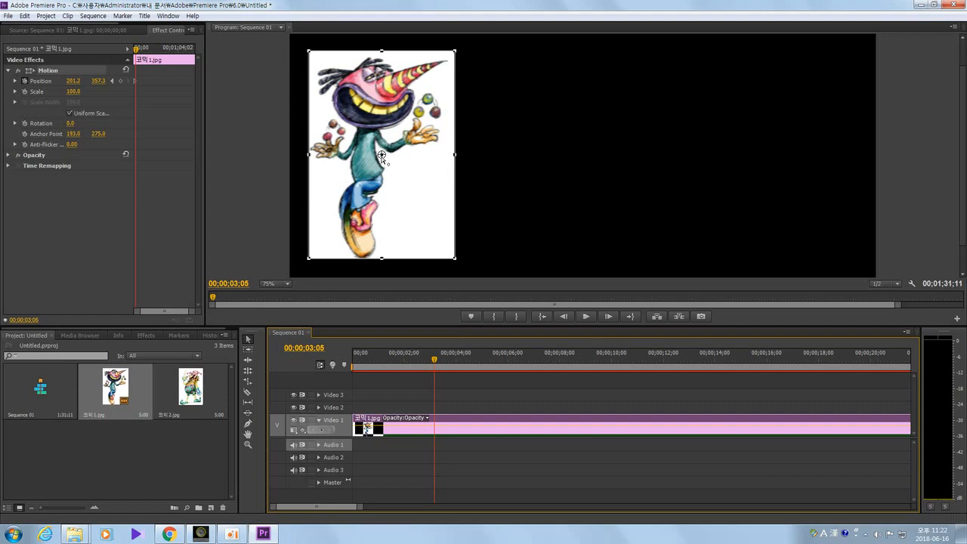
left_click_drag(381, 155, 558, 233)
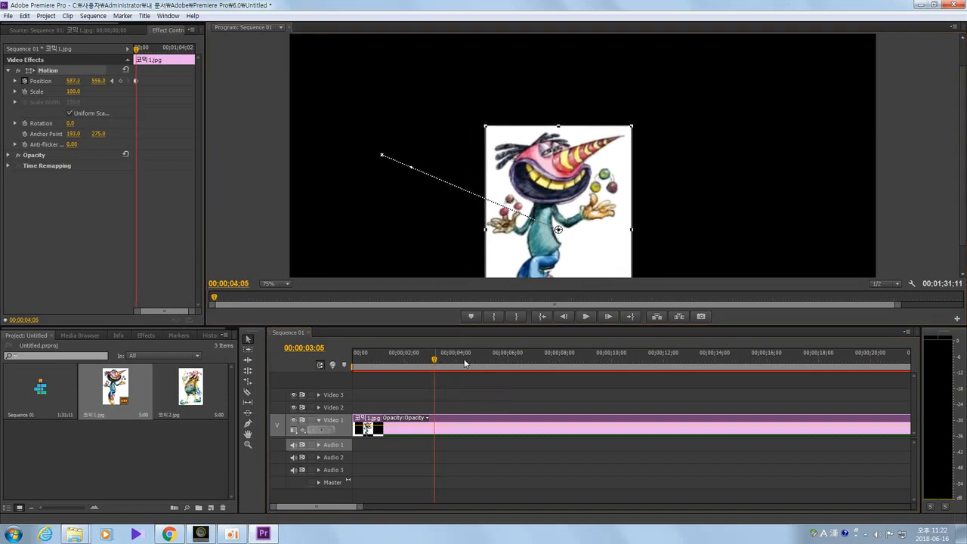
left_click_drag(460, 361, 466, 362)
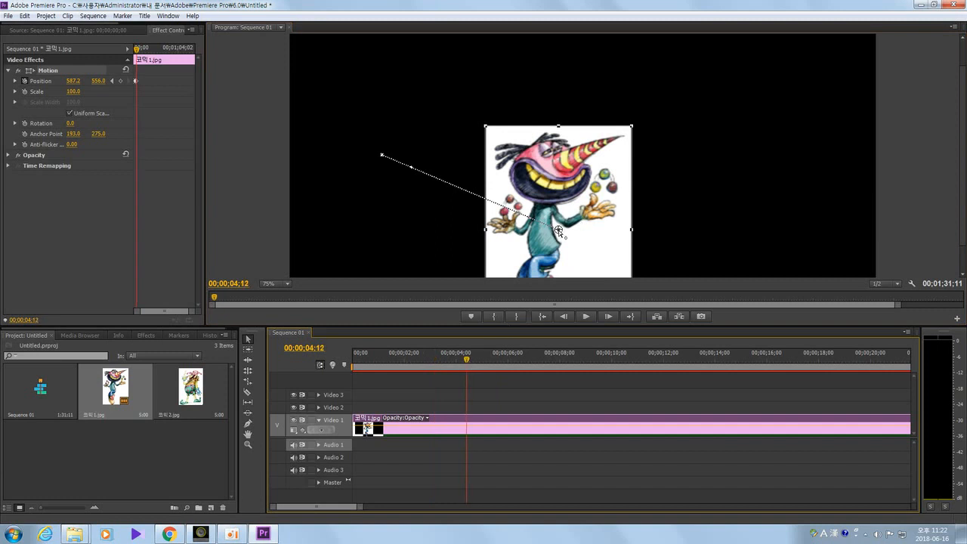
left_click_drag(559, 229, 771, 151)
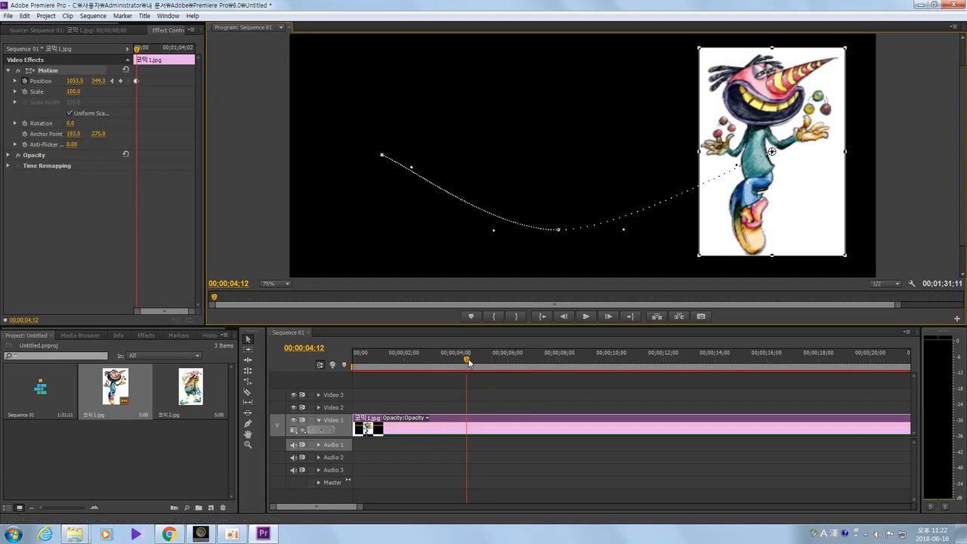
Step: Add two more position keyframes to the character image, at 00;00;05;06 (about 771, 133) and 00;00;06;00 (about 578, 359)
left_click_drag(468, 362, 490, 367)
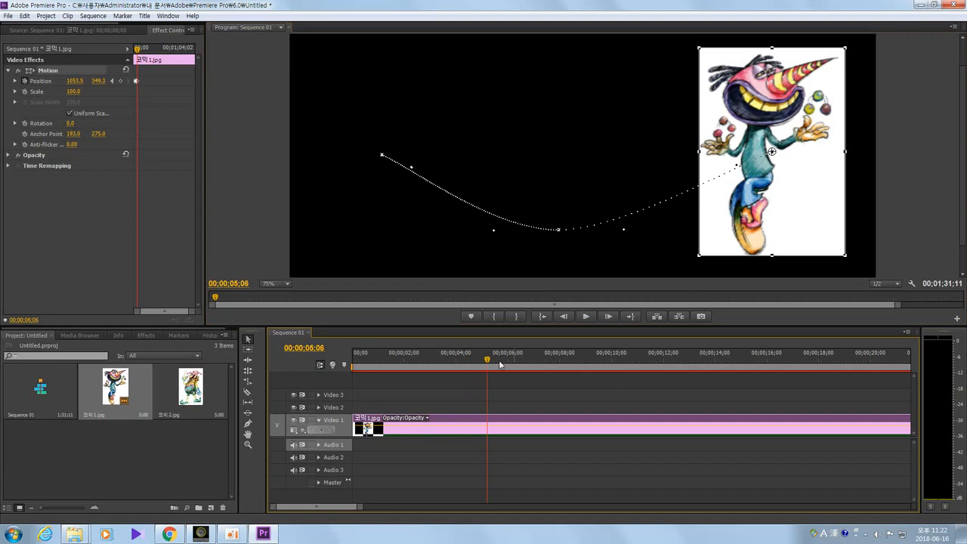
left_click_drag(772, 152, 642, 71)
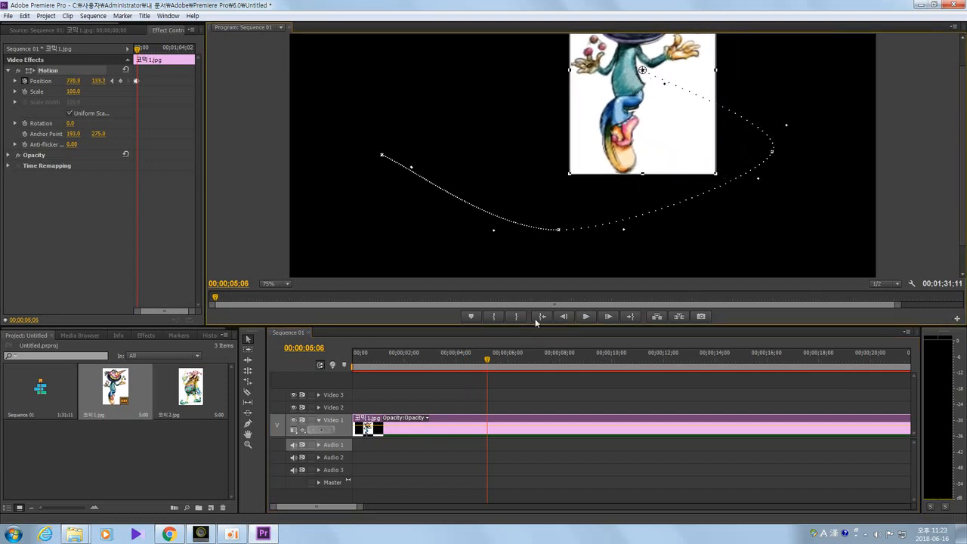
left_click_drag(500, 363, 508, 361)
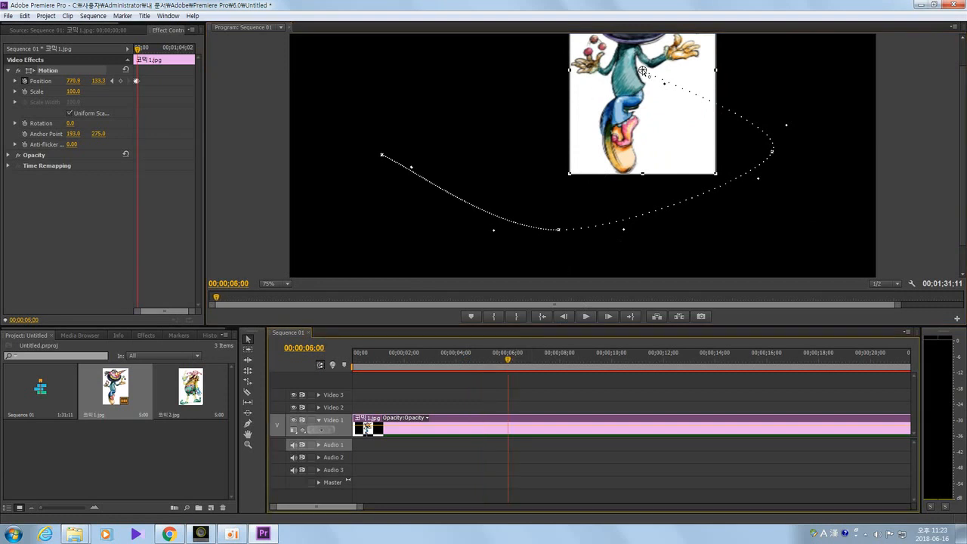
left_click_drag(642, 69, 551, 157)
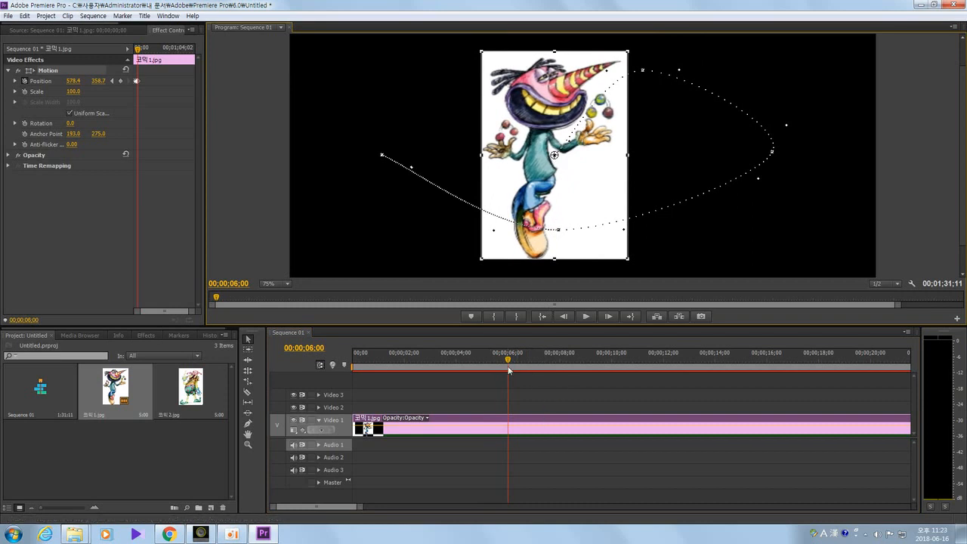
Step: Play the animation twice from near the start of the sequence to check the character's curved motion path
left_click_drag(508, 361, 357, 375)
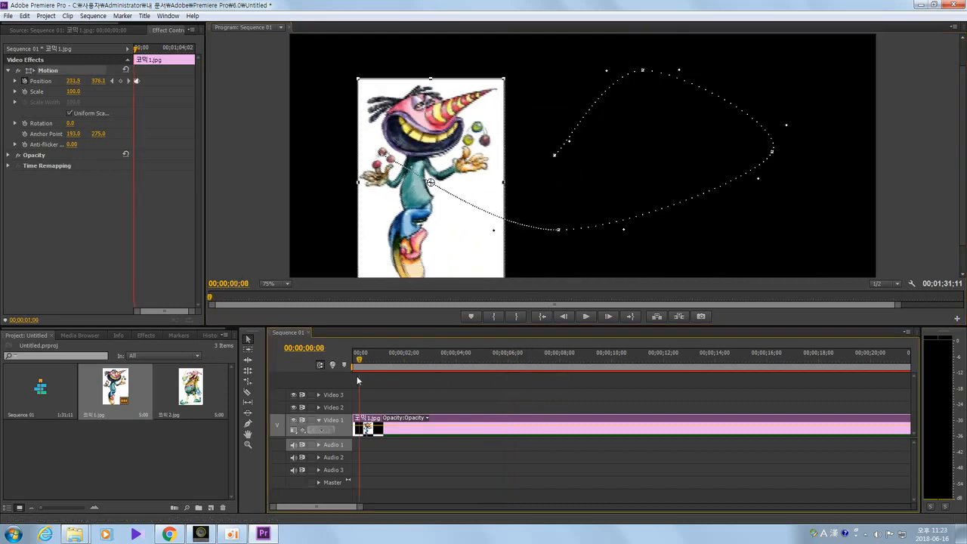
key("space")
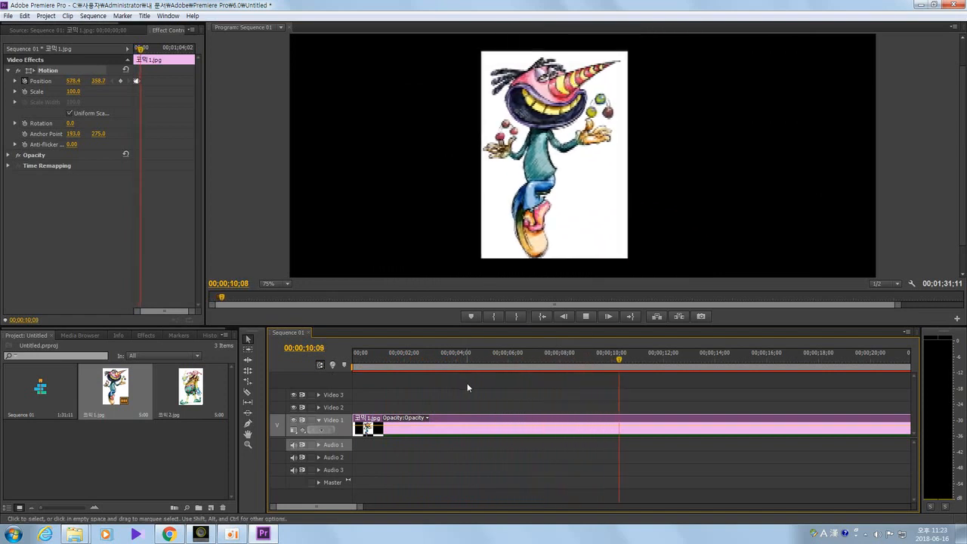
key("space")
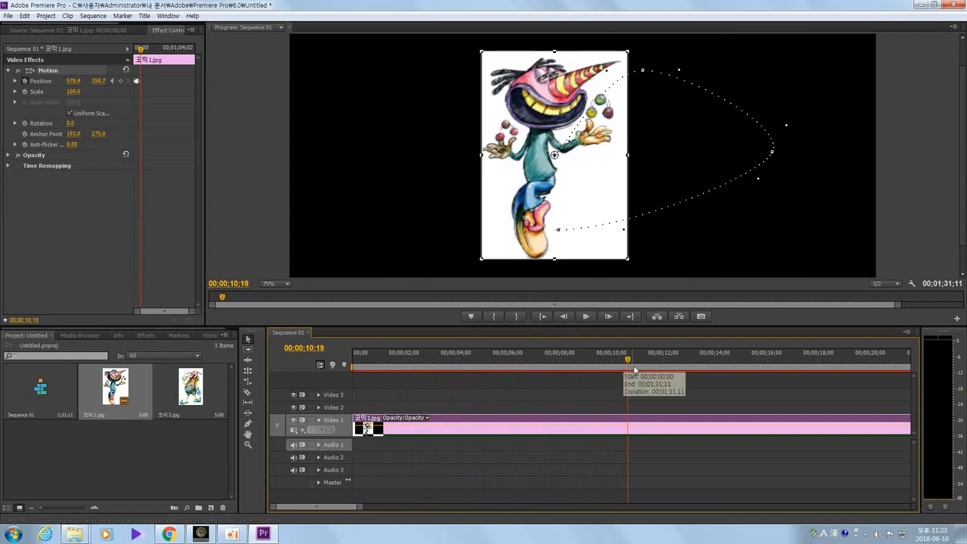
left_click_drag(627, 361, 339, 370)
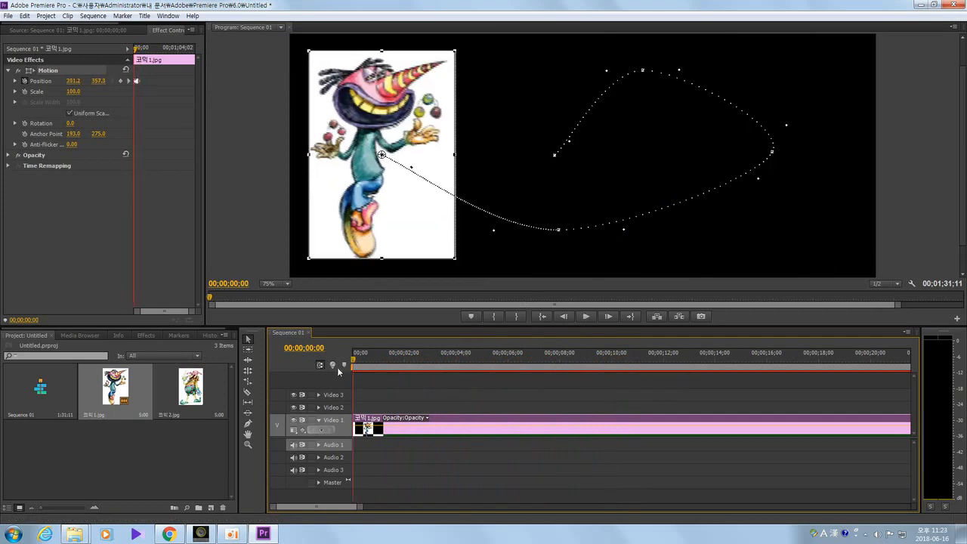
key("space")
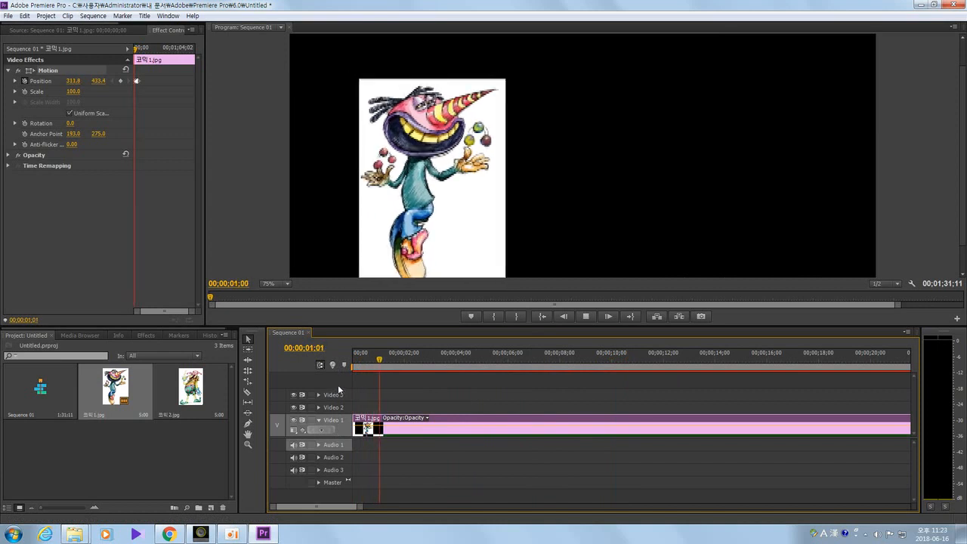
key("space")
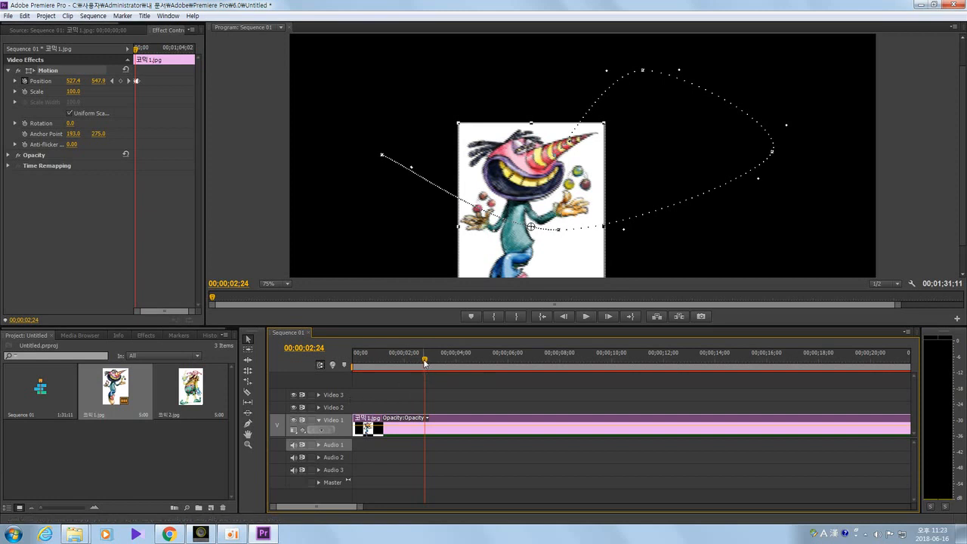
Step: Play the animation in reverse from several playhead positions, including 00;00;04;15 and 00;00;05;00, stopping playback partway
mouse_move(424, 363)
left_mouse_down()
mouse_move(352, 367)
mouse_move(414, 365)
left_mouse_up()
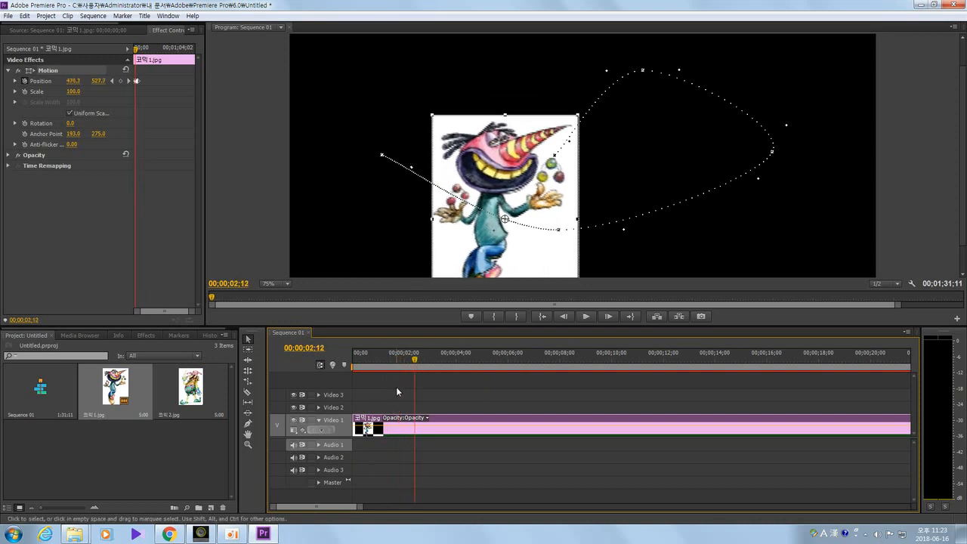
key("j")
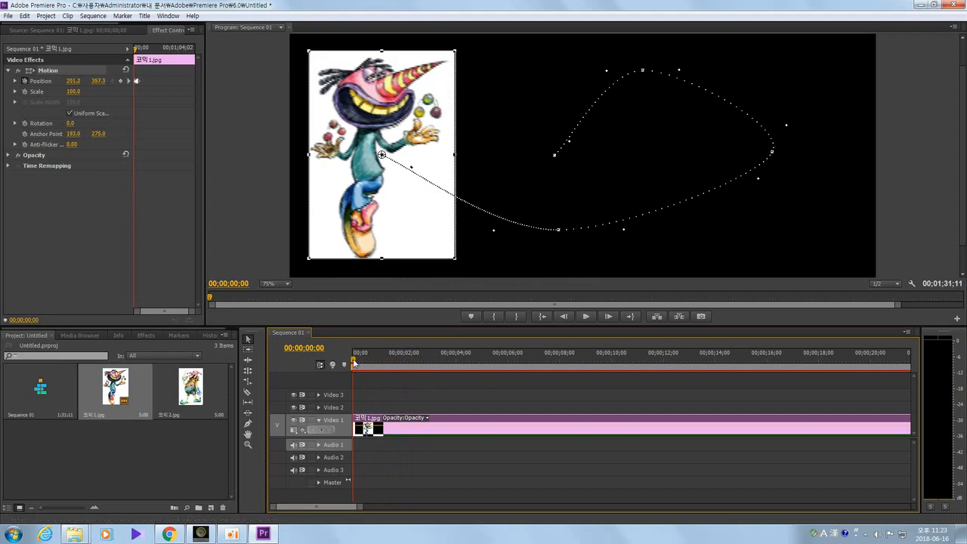
left_click_drag(354, 362, 471, 373)
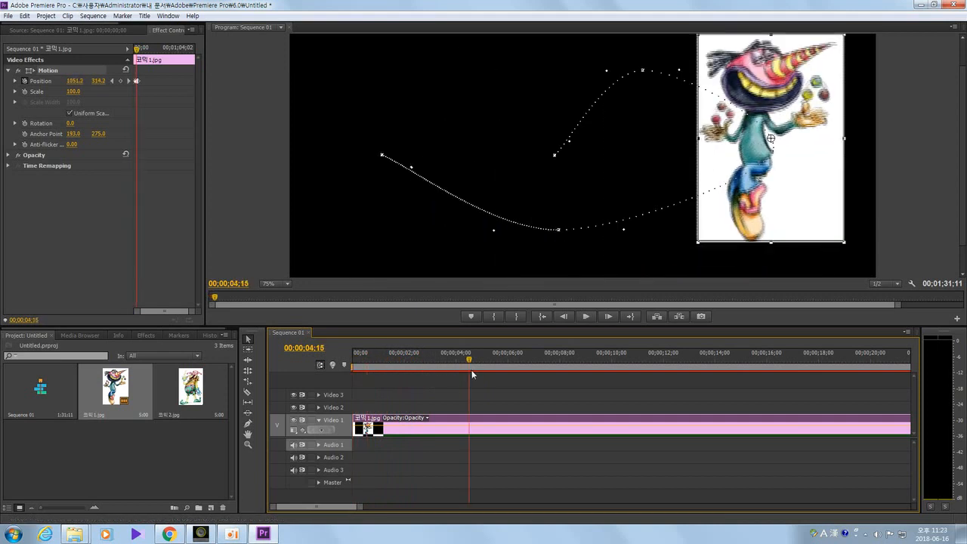
key("j")
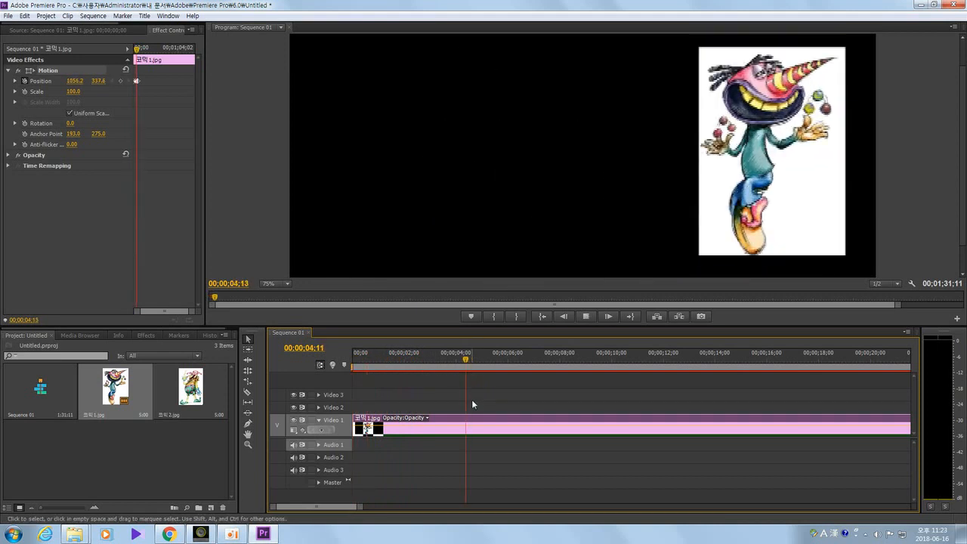
key("k")
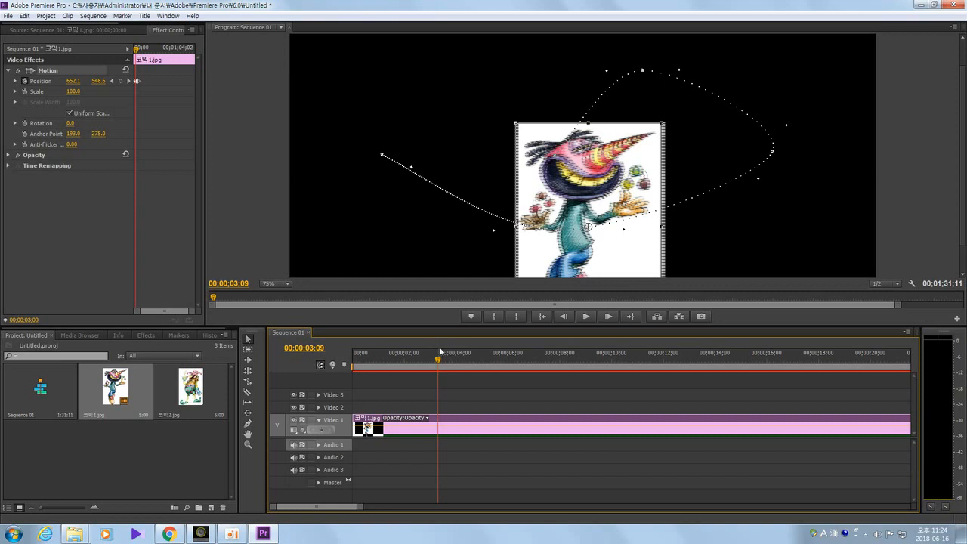
left_click_drag(438, 363, 482, 368)
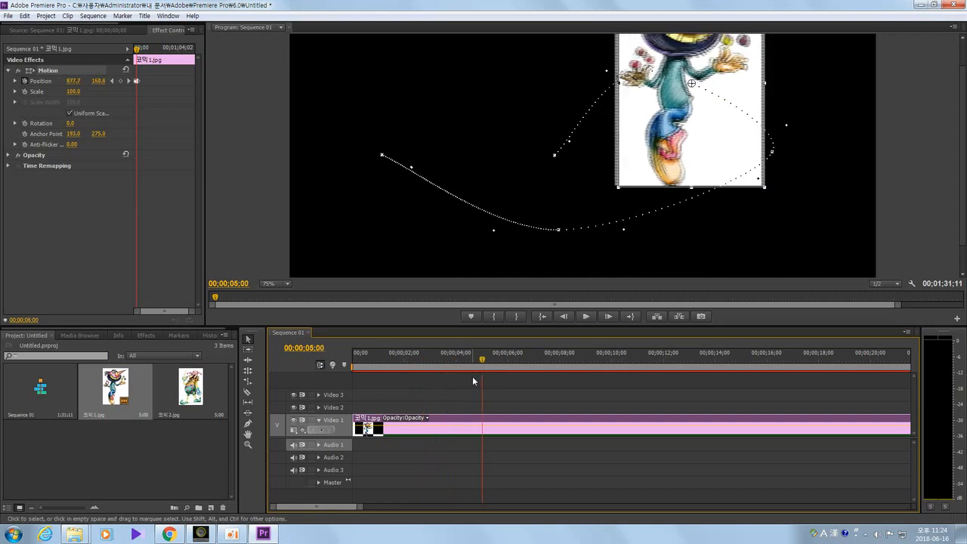
key("j")
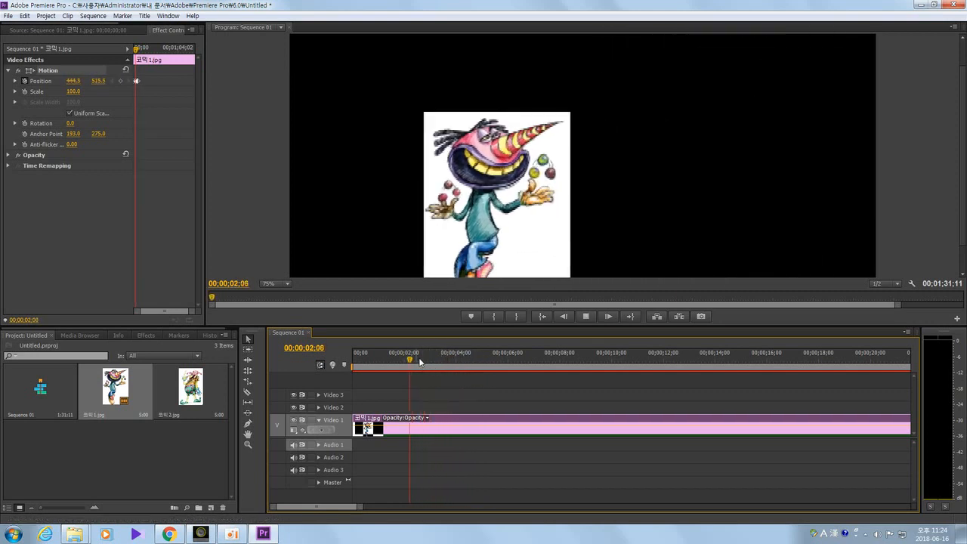
key("k")
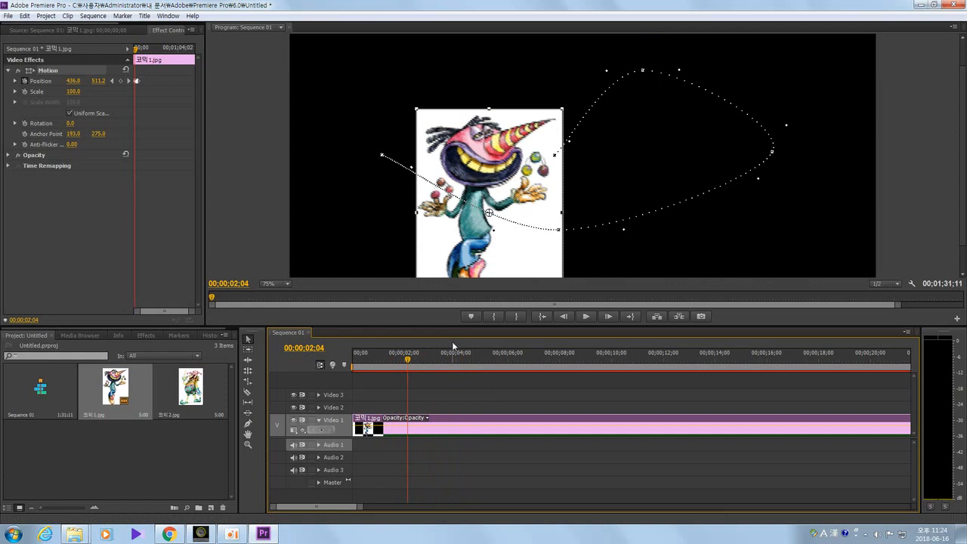
Step: Play the animation forward, return the playhead to the start of the sequence, and play it again
key("space")
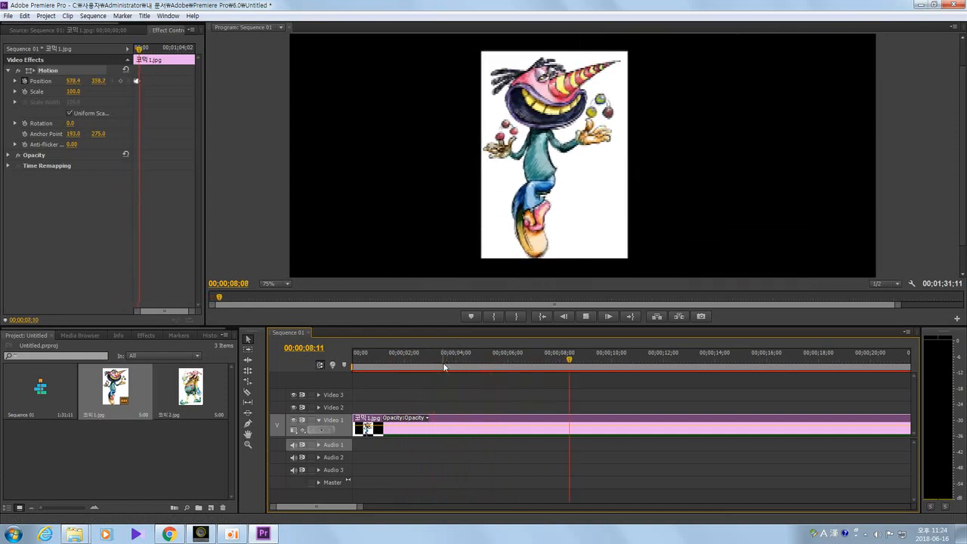
key("space")
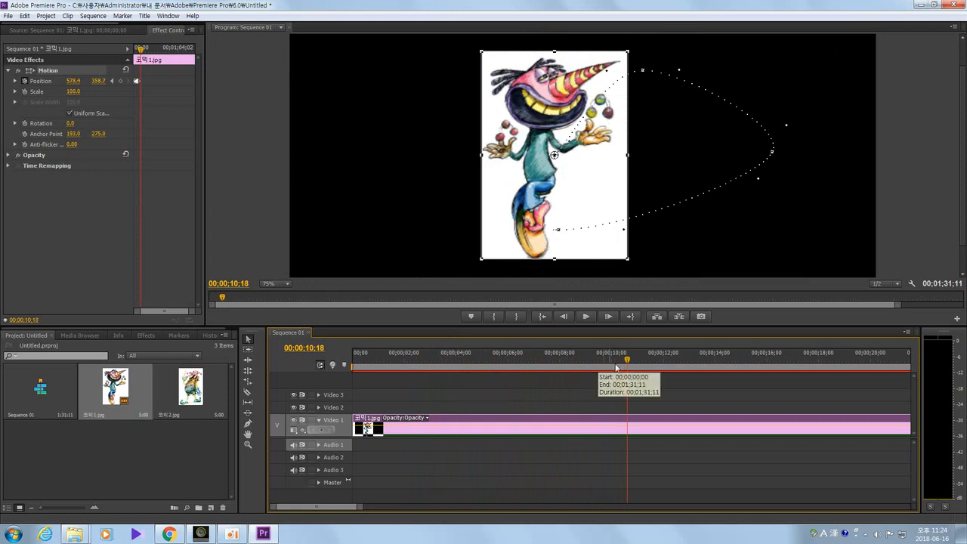
left_click_drag(616, 361, 341, 370)
key("space")
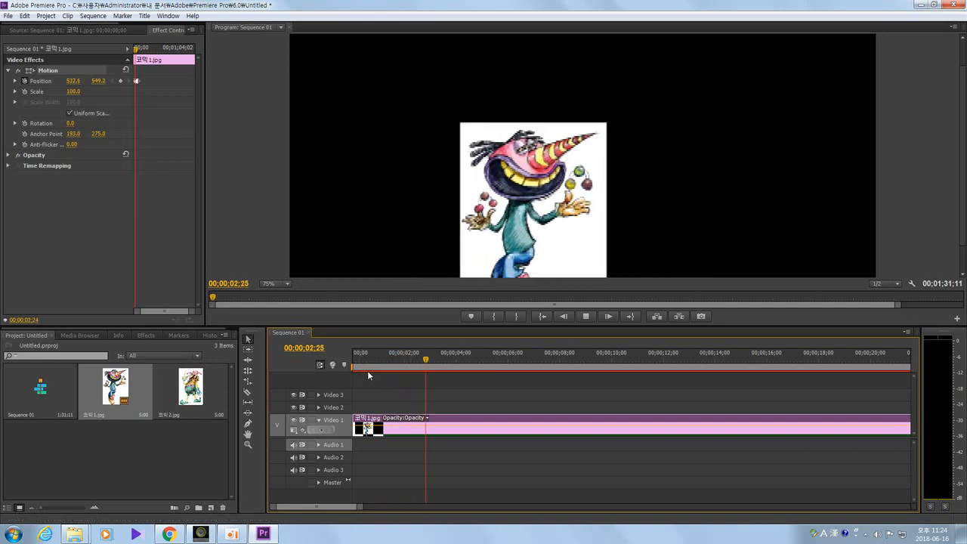
key("space")
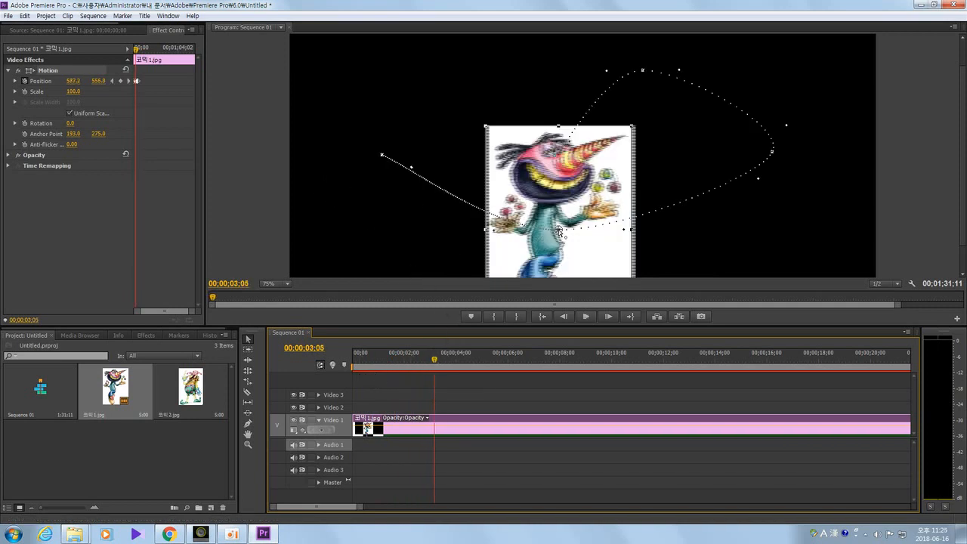
Step: Reshape the motion path: move the 00;00;03;05 keyframe to about 444, 572, the following keyframe farther down and right, and the upper keyframe right
left_click_drag(559, 231, 486, 239)
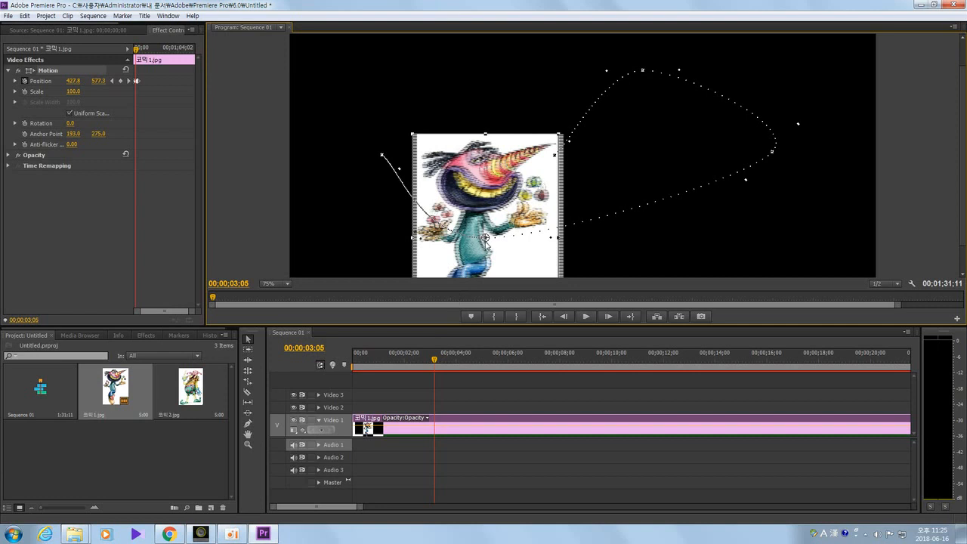
mouse_move(484, 237)
left_mouse_down()
mouse_move(437, 219)
mouse_move(494, 237)
left_mouse_up()
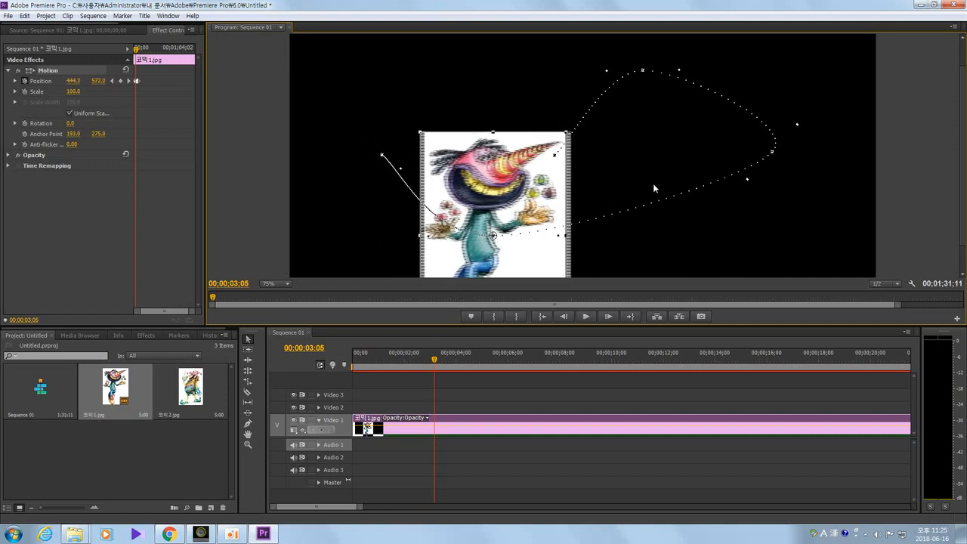
left_click_drag(774, 155, 806, 210)
left_click(662, 104)
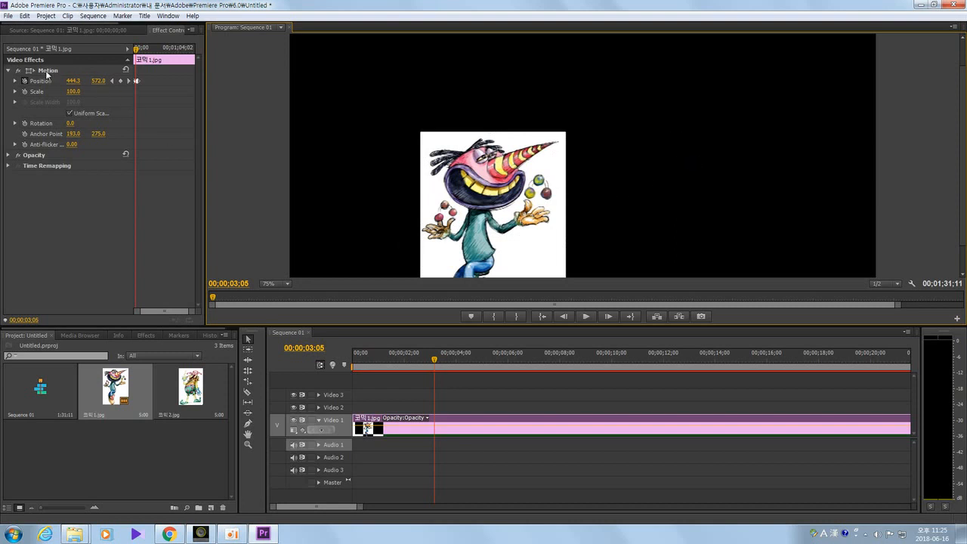
left_click(46, 80)
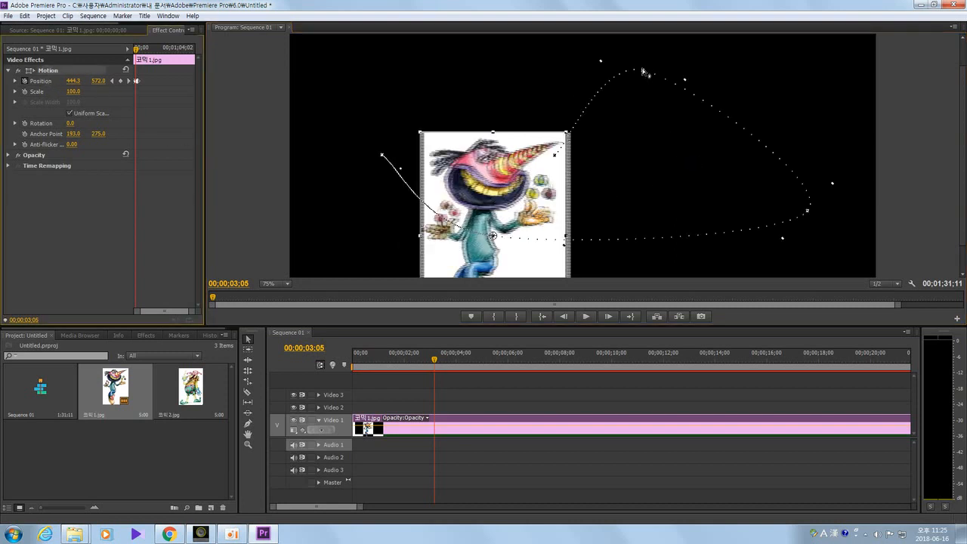
left_click_drag(644, 73, 738, 89)
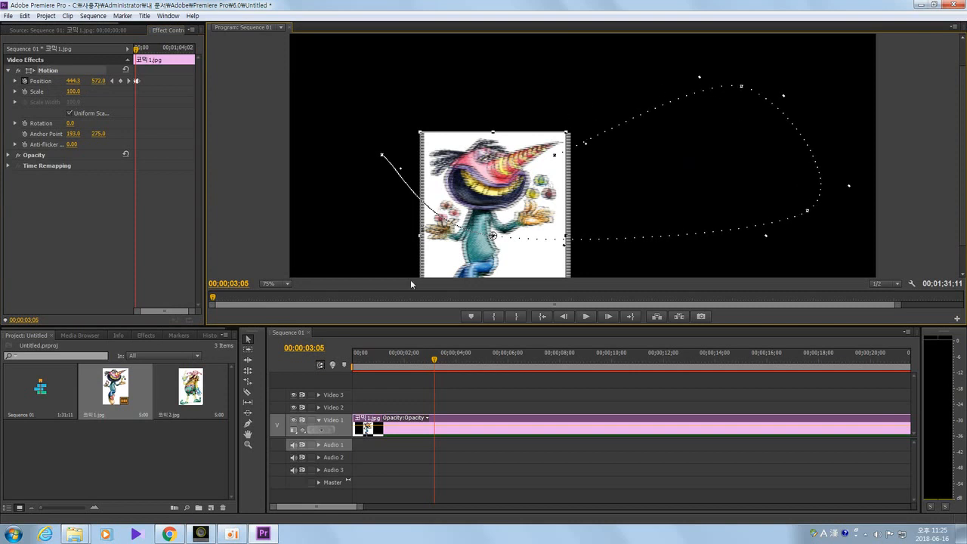
Step: Return the playhead to the start of the sequence and play the animation along the reshaped motion path
left_click_drag(421, 365, 336, 374)
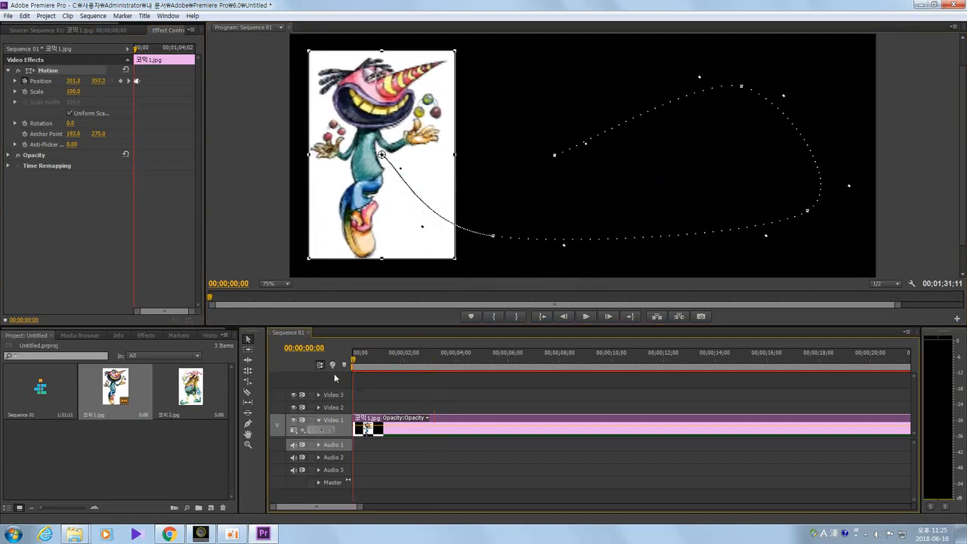
key("space")
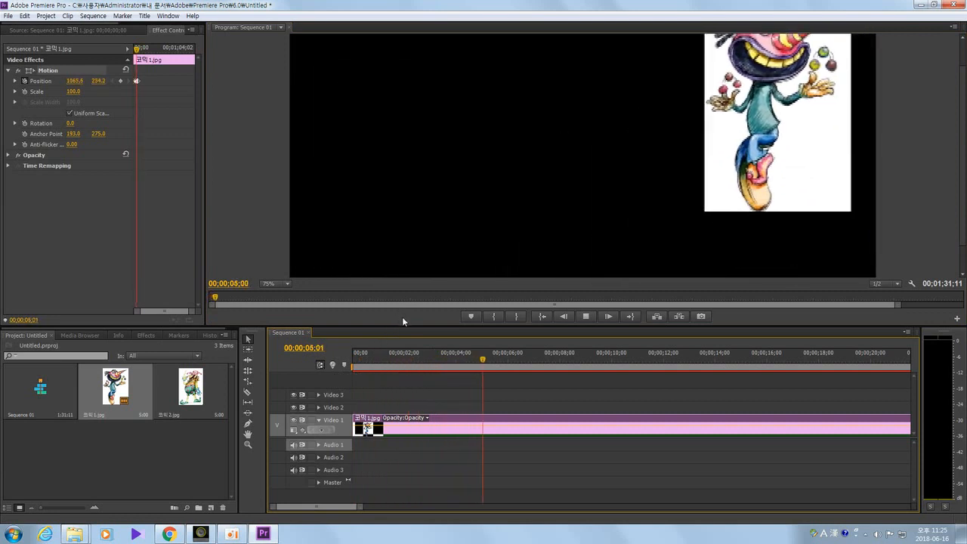
key("space")
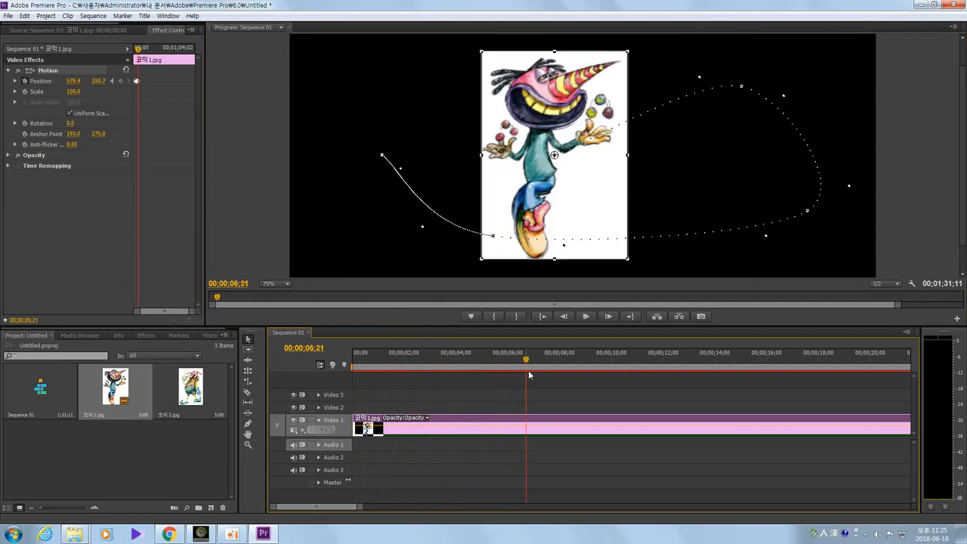
Step: Enable scale keyframing for the character image at the sequence start, then set its scale to 42 at 00;00;03;07
left_click_drag(527, 363, 339, 368)
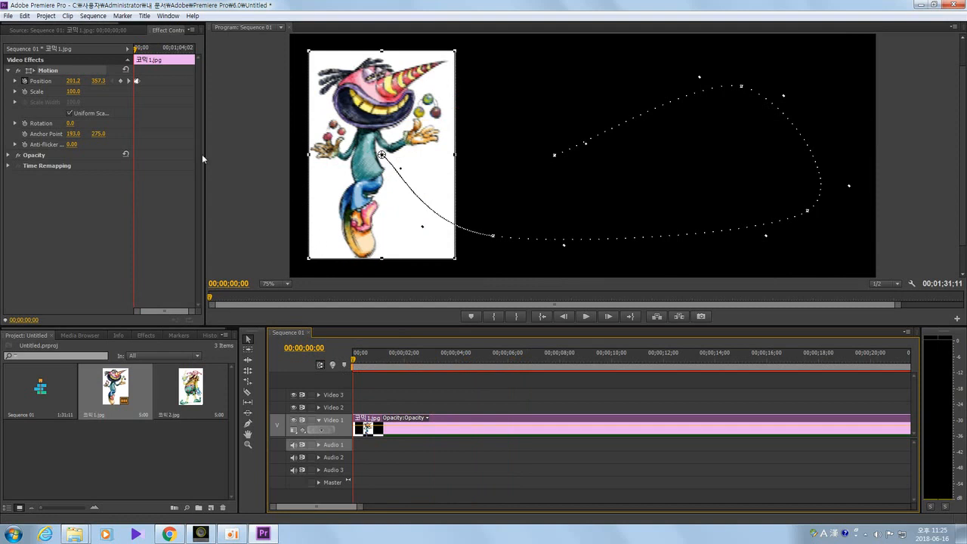
left_click(25, 91)
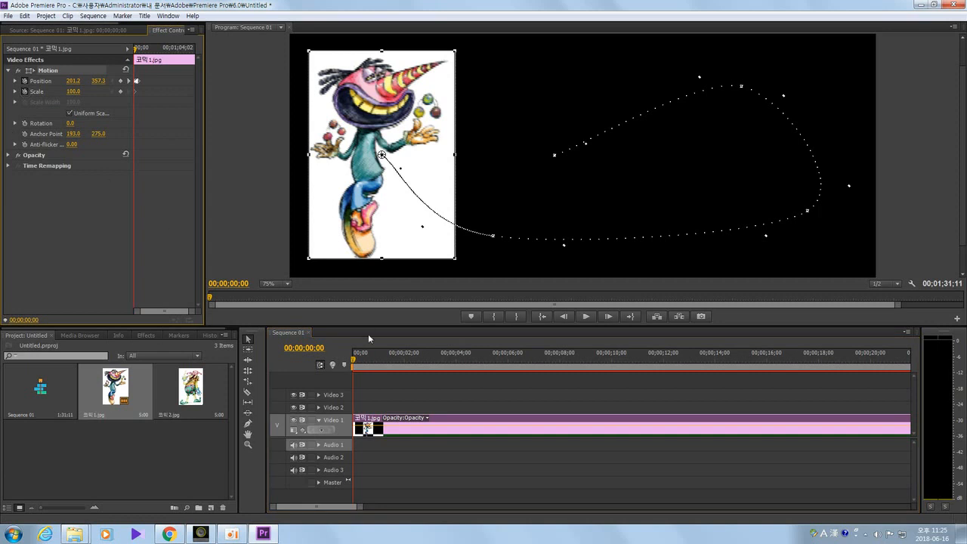
left_click_drag(355, 362, 440, 385)
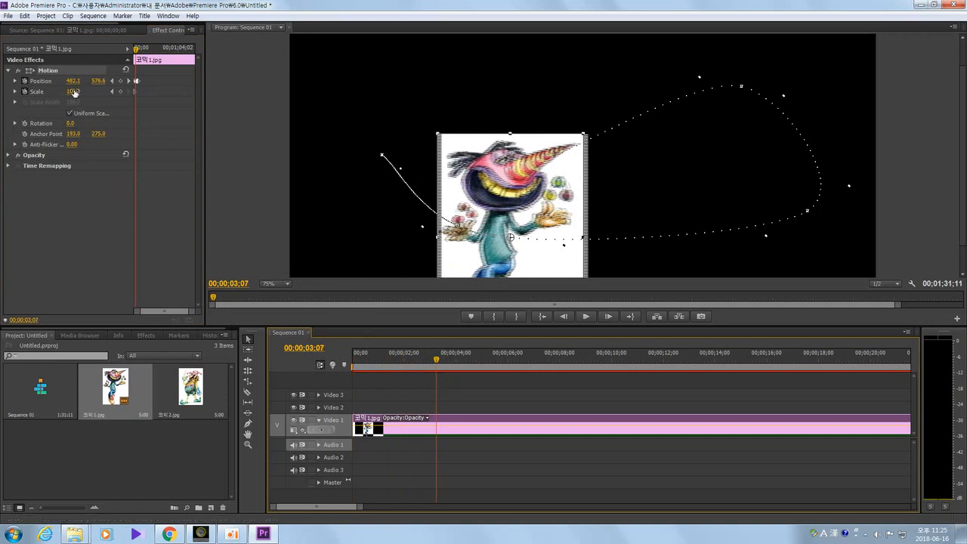
left_click_drag(75, 92, 31, 93)
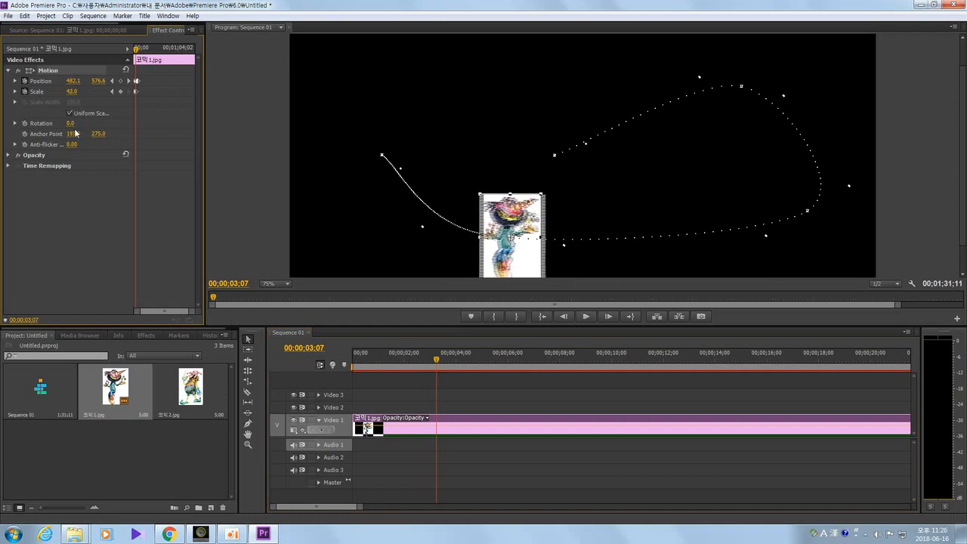
Step: Add scale keyframes of 156 at 00;00;04;18 and 100 at 00;00;06;06 to the character image
left_click_drag(436, 363, 473, 370)
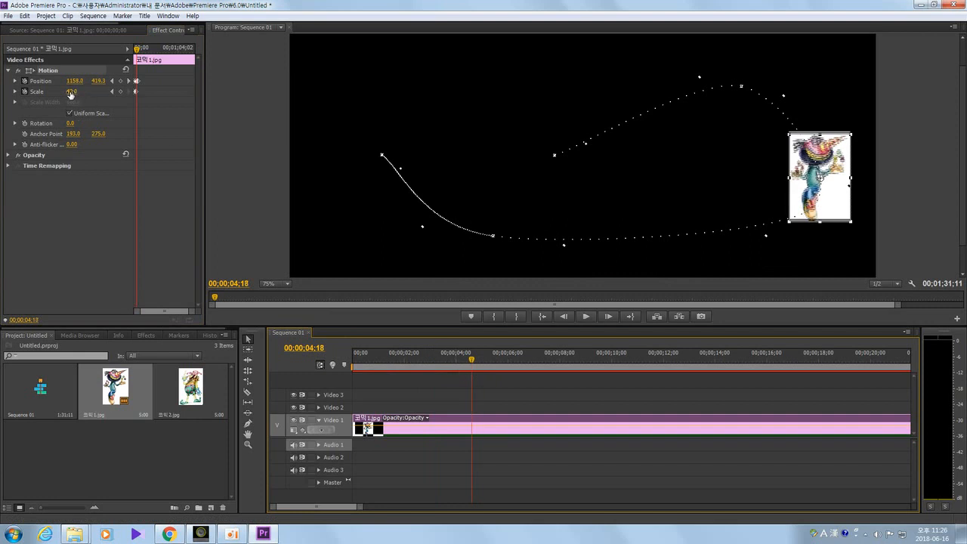
left_click_drag(70, 93, 144, 105)
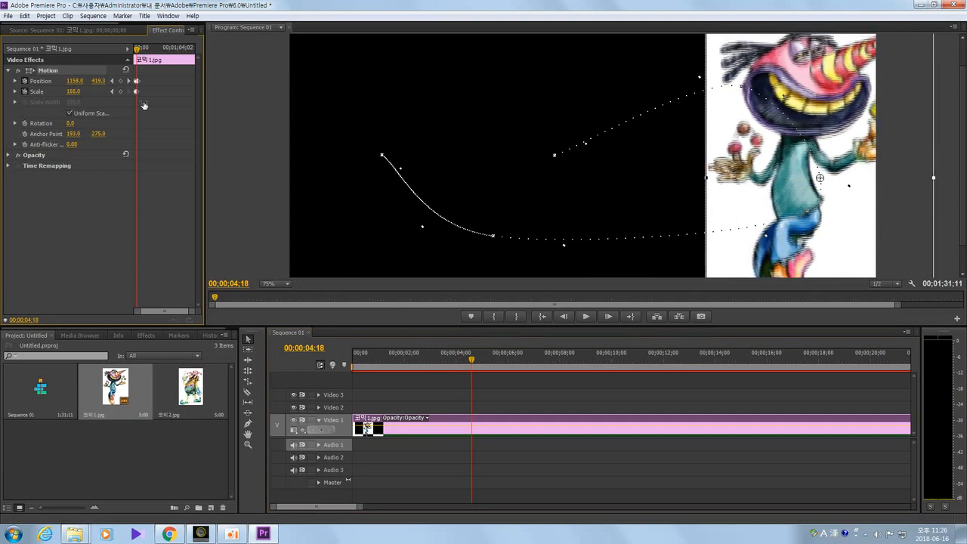
left_click_drag(473, 363, 485, 363)
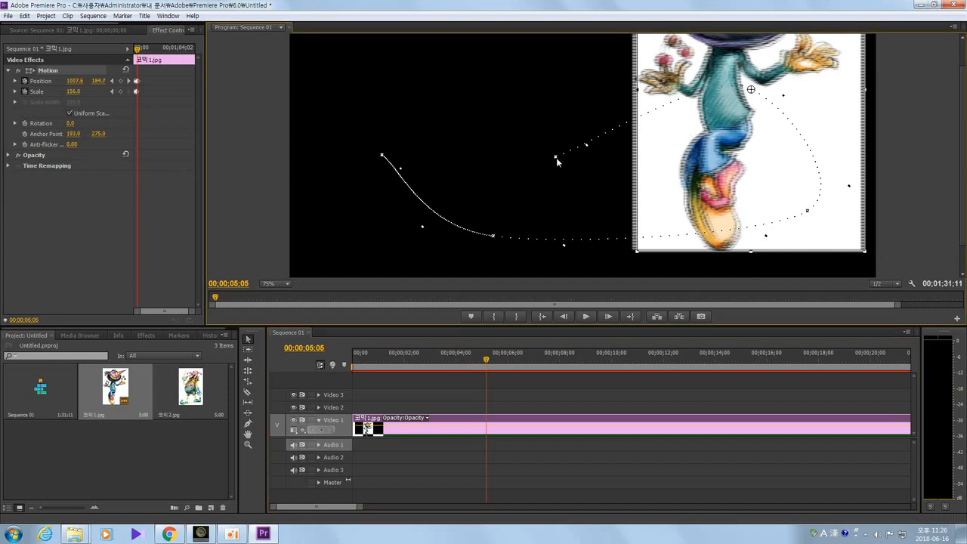
left_click_drag(488, 362, 515, 372)
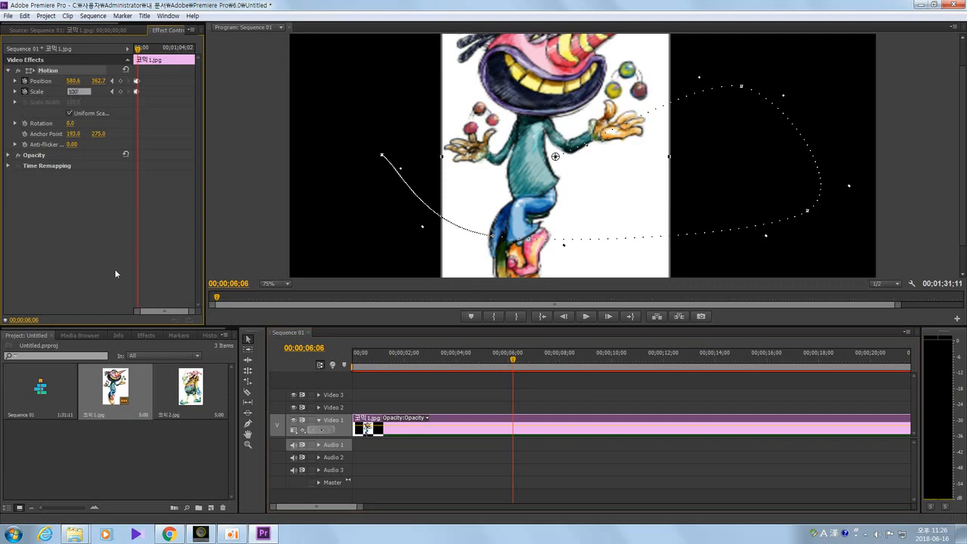
left_click(78, 259)
Step: Play the animation with its scale changes from the sequence start, stop it, and return the playhead to the start
left_click_drag(512, 356, 337, 368)
key("space")
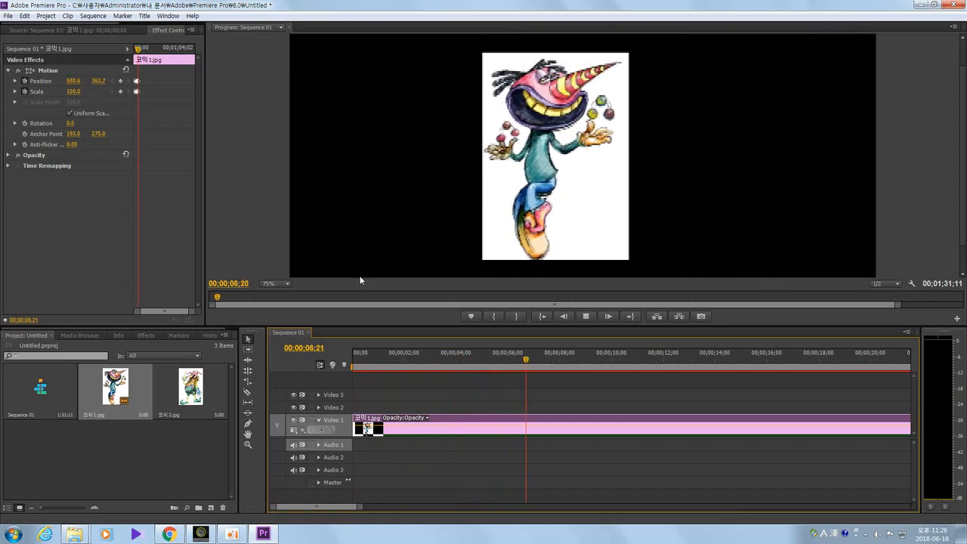
key("space")
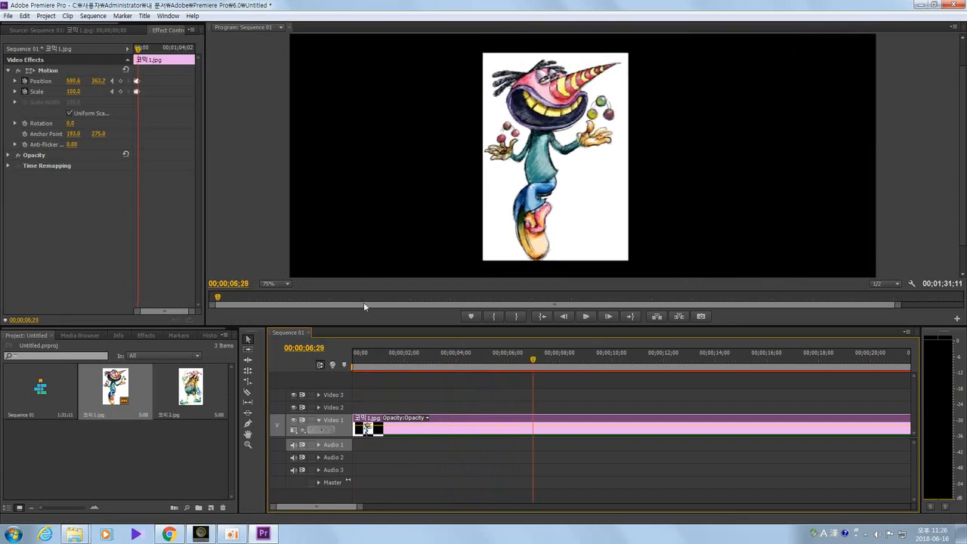
left_click(521, 362)
key("Home")
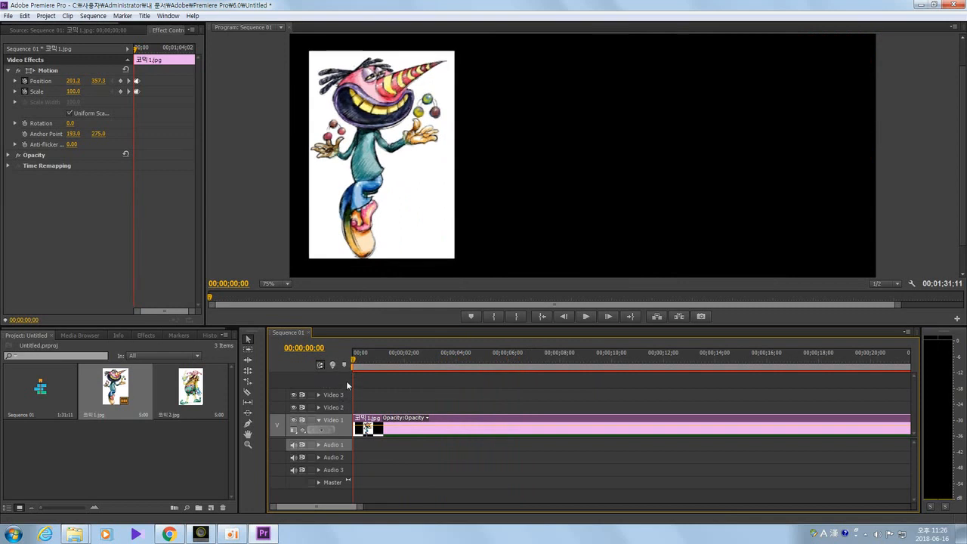
Step: Step the playhead through the scale and position keyframes up to the one at 00;00;04;12
left_click(128, 91)
left_click(128, 92)
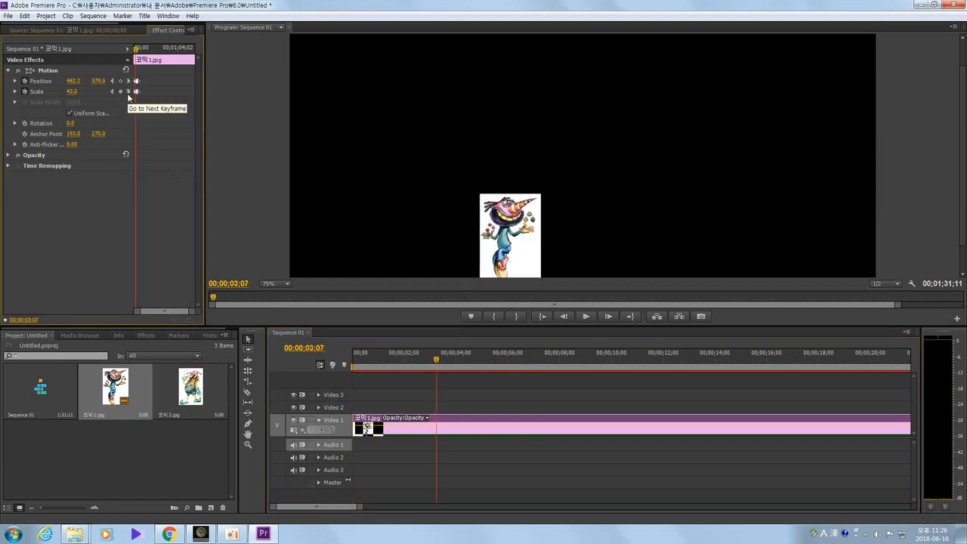
left_click(129, 81)
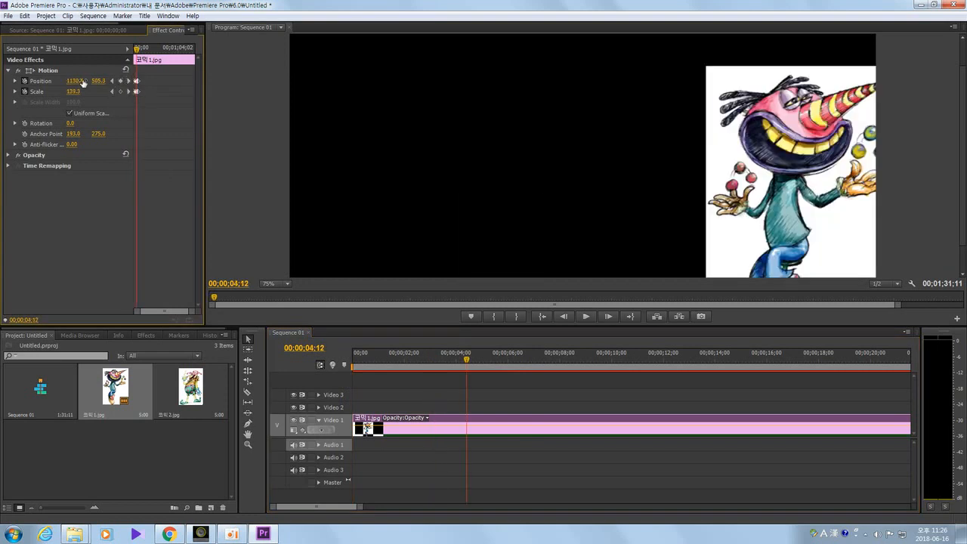
Step: Expand the position and scale graphs and enlarge the keyframe area so the individual keyframes are spread apart
left_click(14, 81)
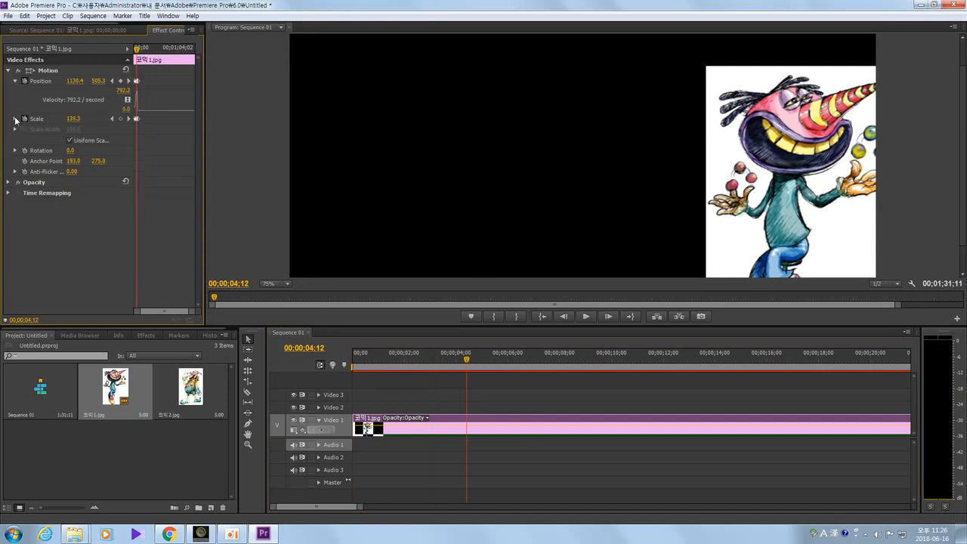
left_click(14, 119)
left_click_drag(200, 152, 610, 220)
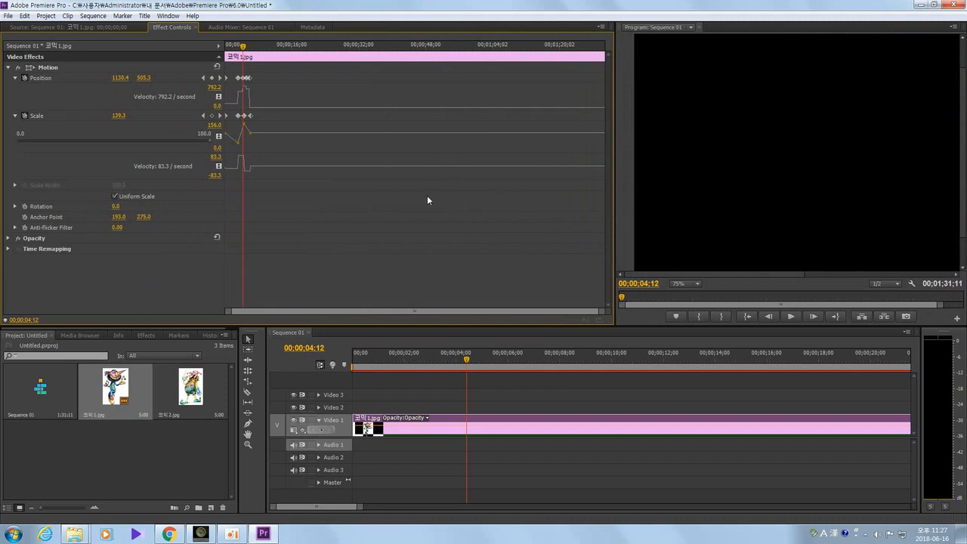
key("equal")
key("equal")
key("equal")
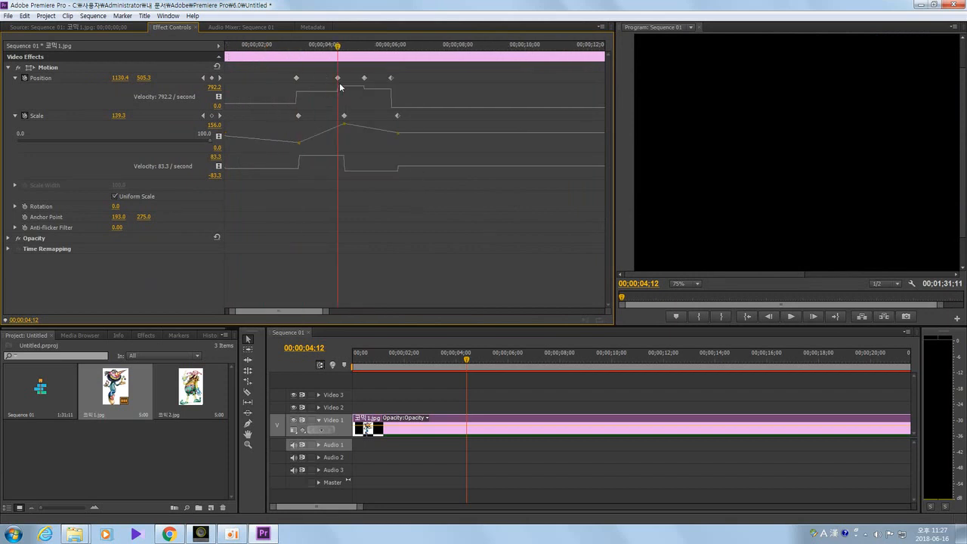
Step: Give the preview more room again, move the playhead to 00;00;01;10, and show the image's motion path
left_click(338, 78)
left_click(391, 78, "shift")
left_click_drag(614, 194, 263, 236)
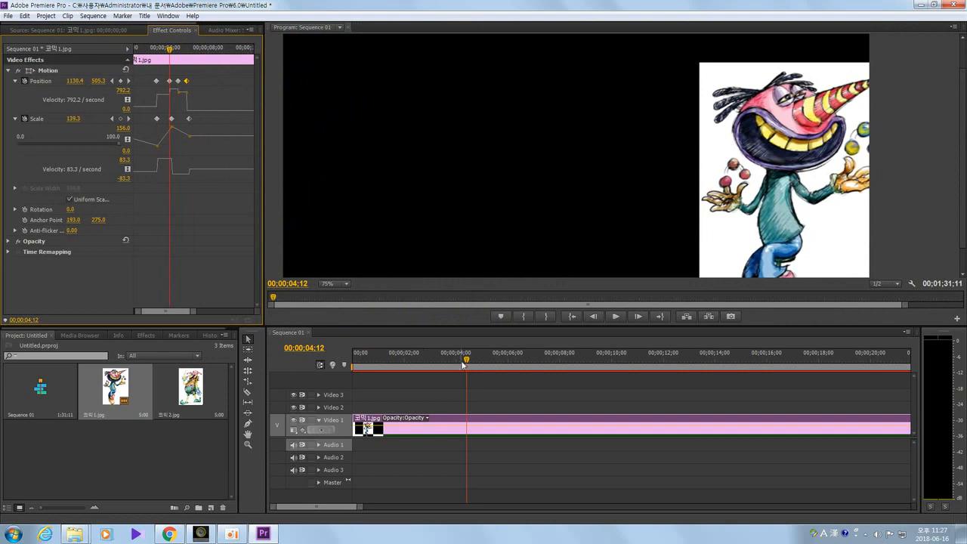
left_click_drag(466, 360, 387, 368)
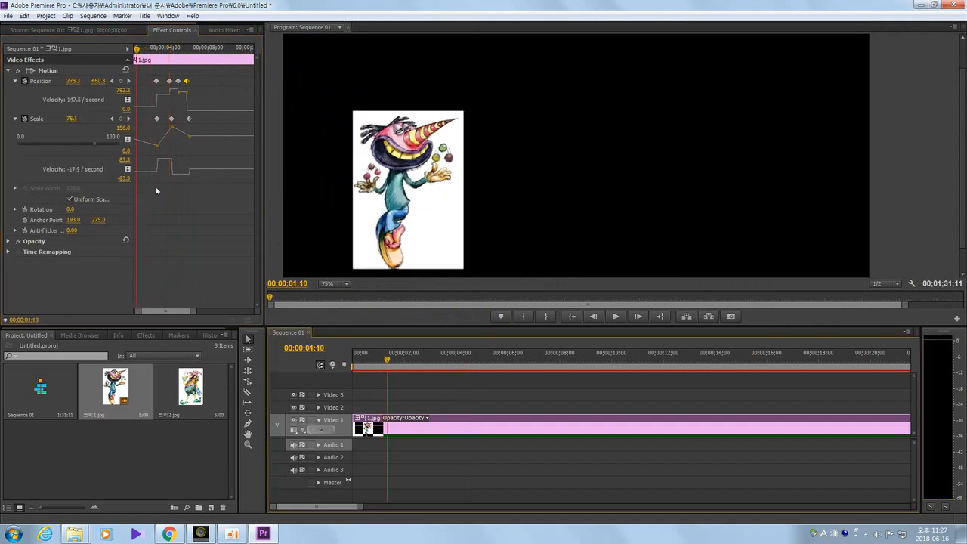
left_click(31, 72)
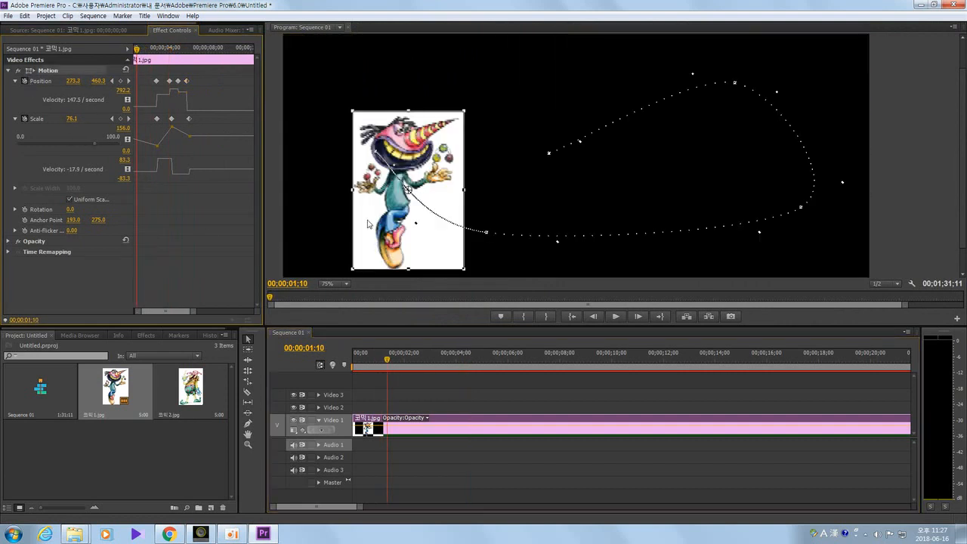